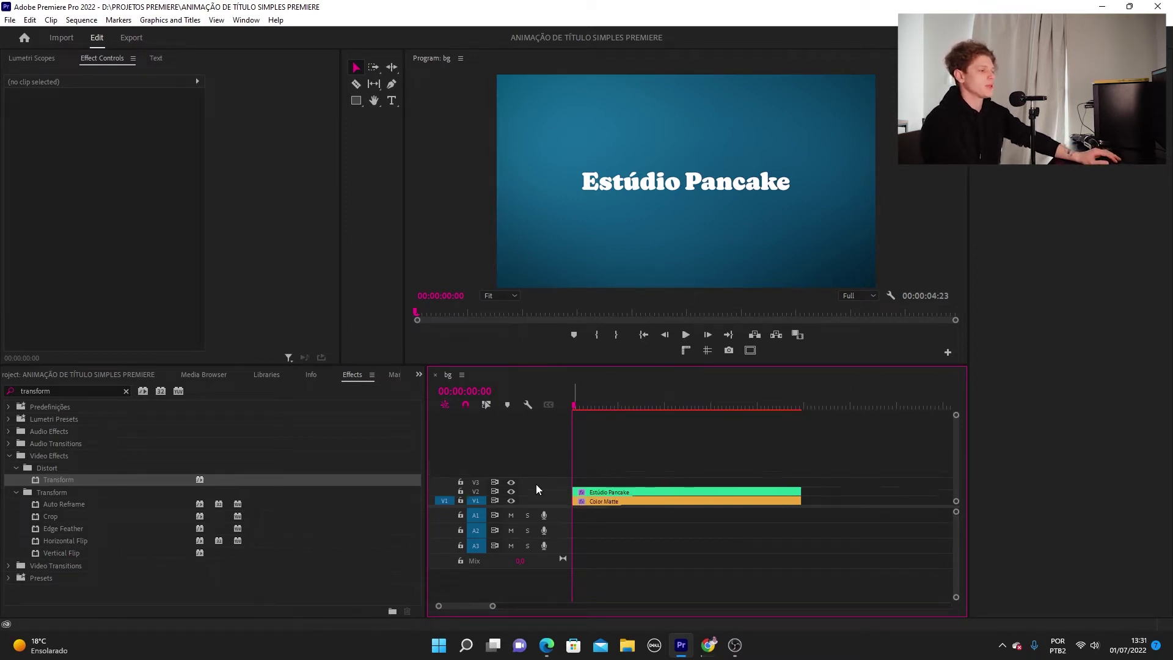
Scroll the bg sequence to show the Estúdio Pancake title on V2 over the Color Matte on V1
scroll(547, 485, "down", 2)
Briefly hide and reshow the background track, then select the Color Matte clip and the bg sequence
scroll(551, 490, "down", 2)
scroll(551, 490, "up", 2)
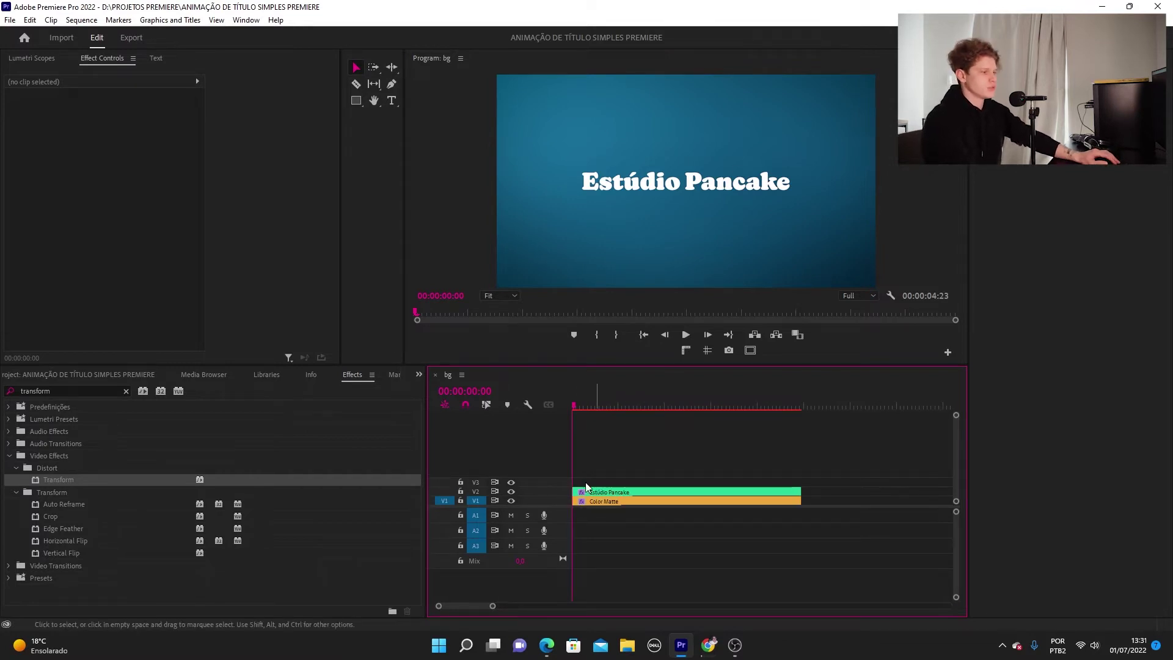
scroll(560, 495, "up", 1)
scroll(559, 494, "down", 1)
scroll(559, 494, "up", 1)
scroll(559, 494, "up", 1)
scroll(560, 495, "down", 2)
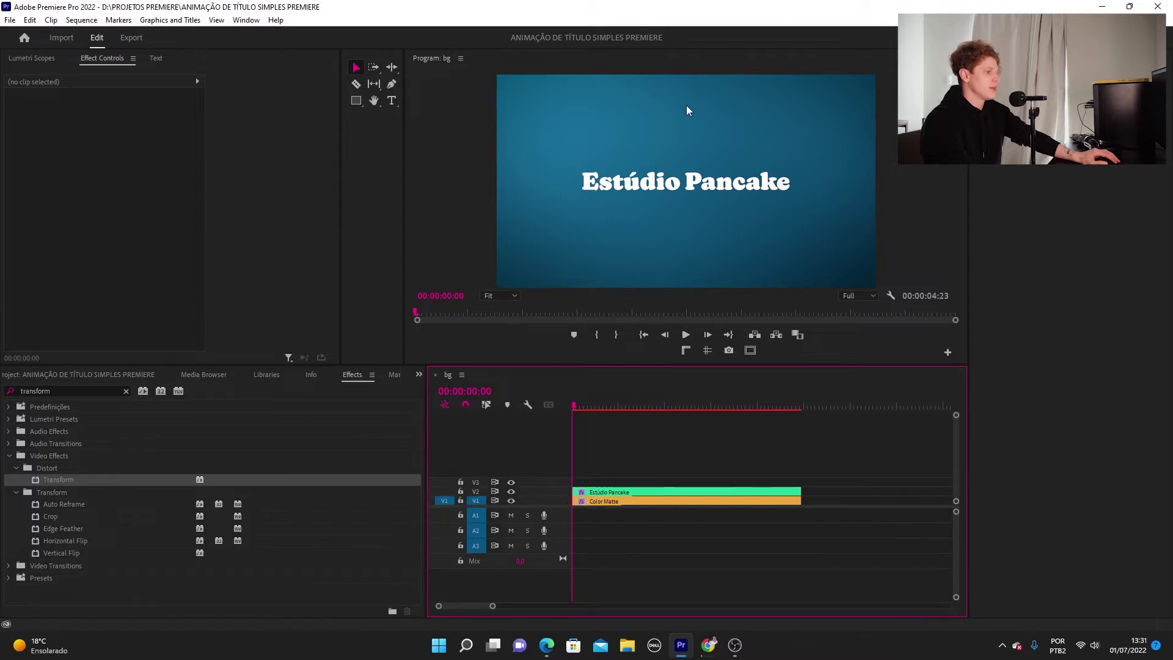
double_click(512, 501)
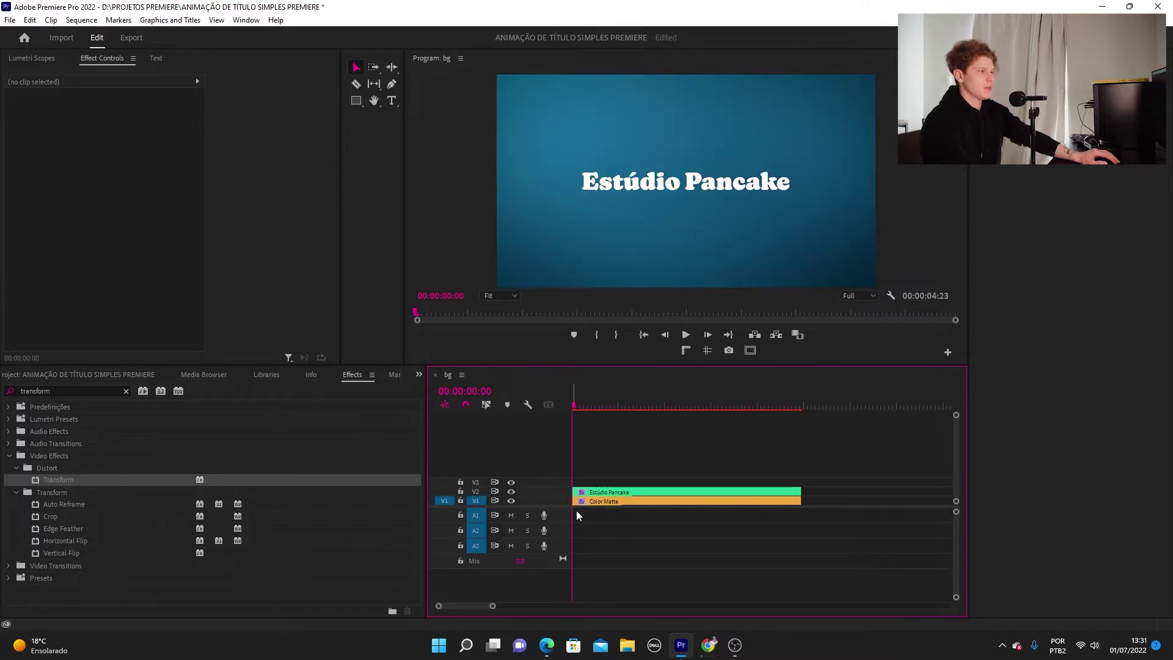
left_click(608, 504)
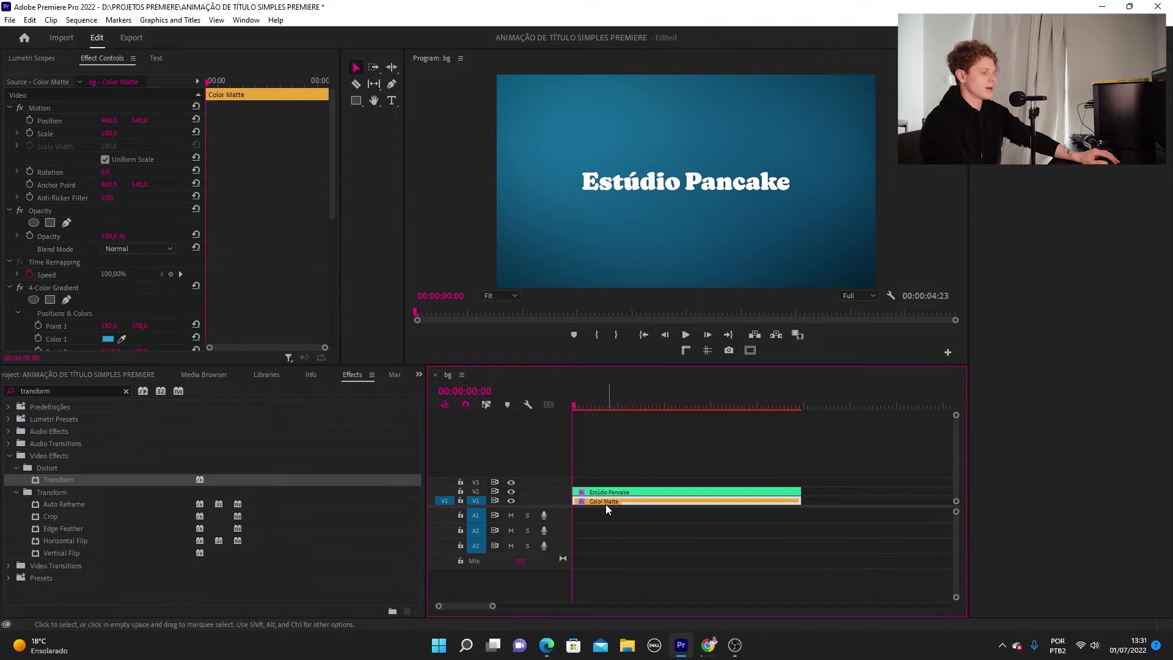
key("shift+1")
left_click(123, 585)
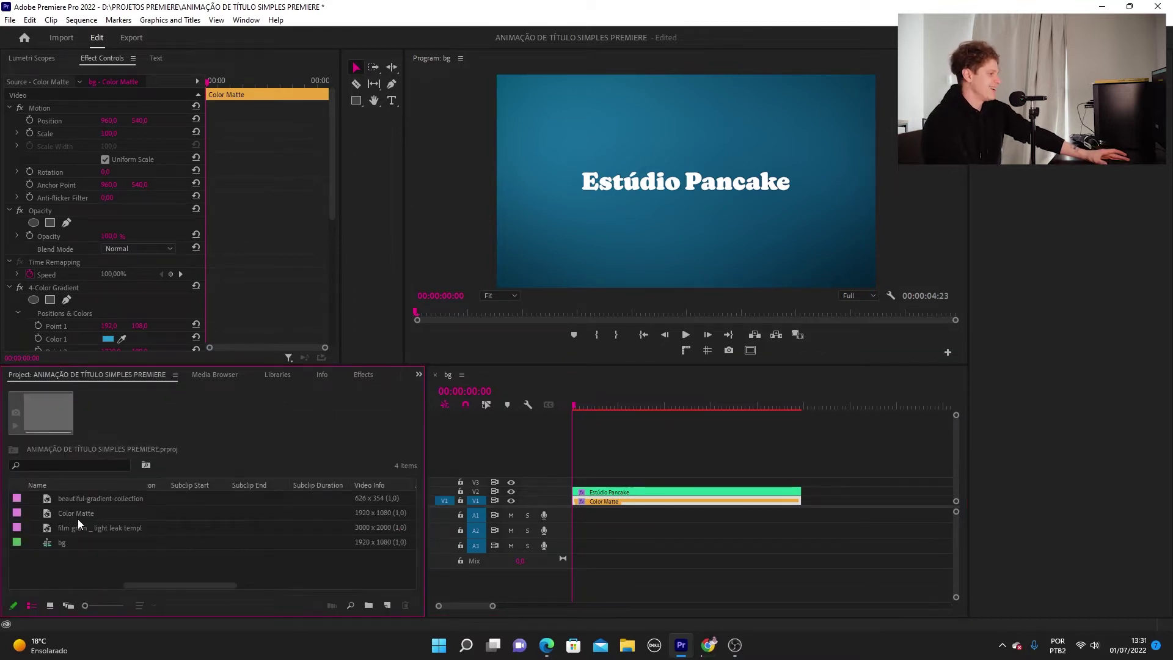
left_click(79, 538)
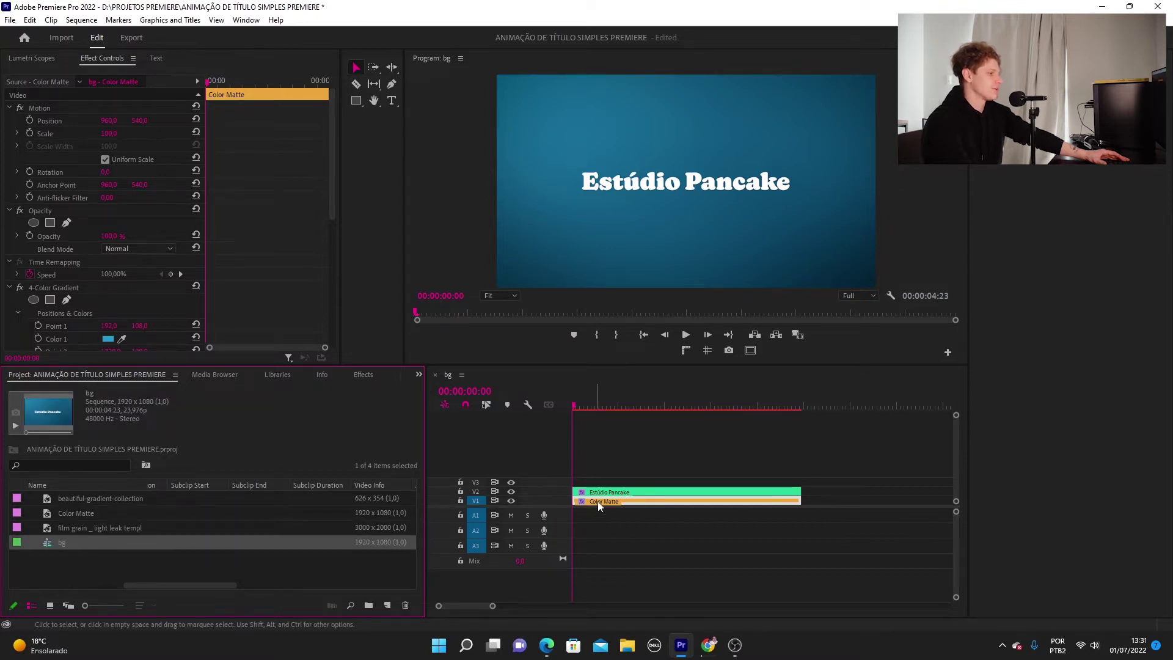
scroll(51, 211, "down", 3)
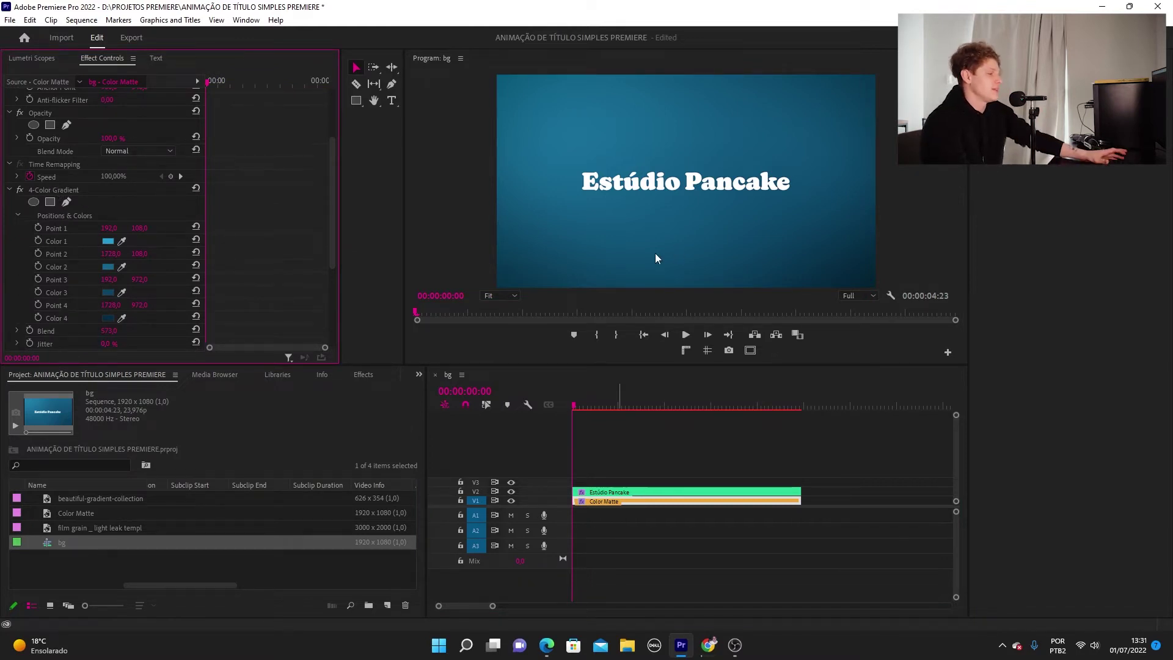
Expand the Color Matte's Lumetri Vignette settings and nudge the Amount to preview the darkened edges
left_click(673, 502)
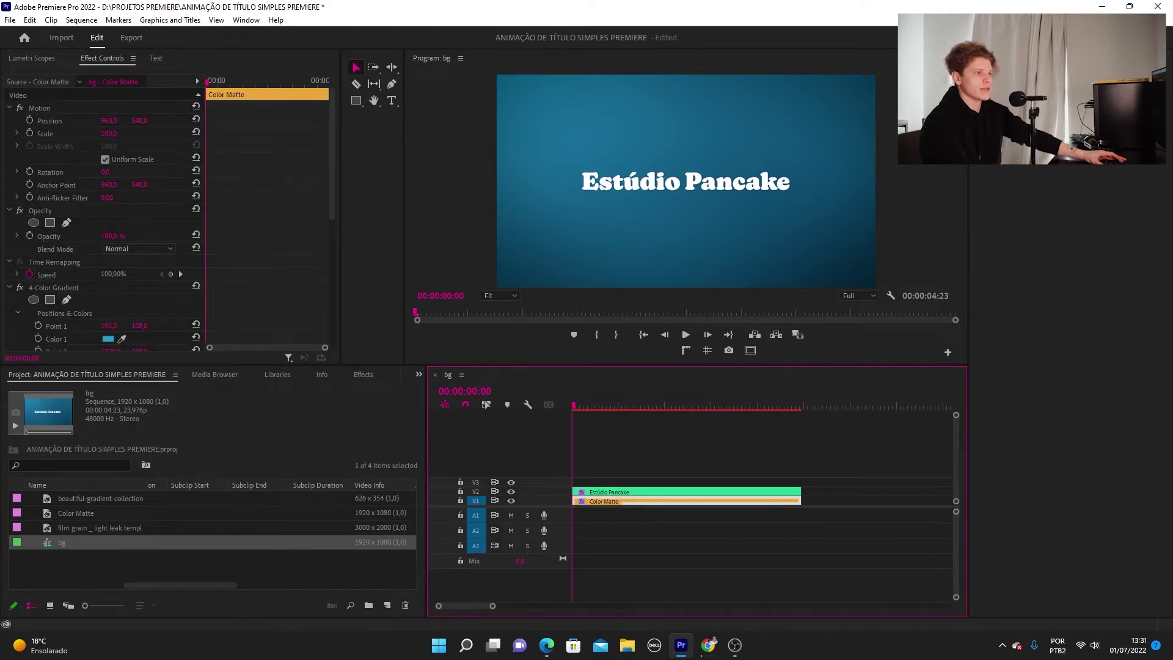
scroll(163, 297, "down", 1)
scroll(163, 292, "down", 3)
scroll(82, 280, "down", 2)
scroll(51, 295, "down", 1)
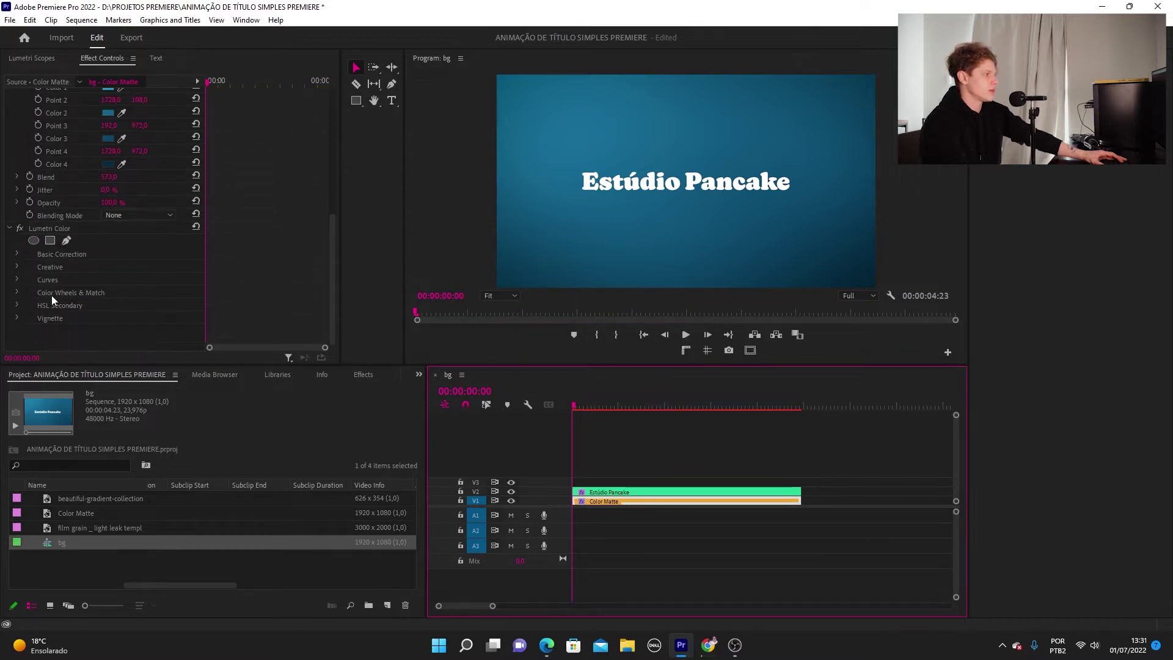
left_click(19, 319)
scroll(284, 303, "down", 2)
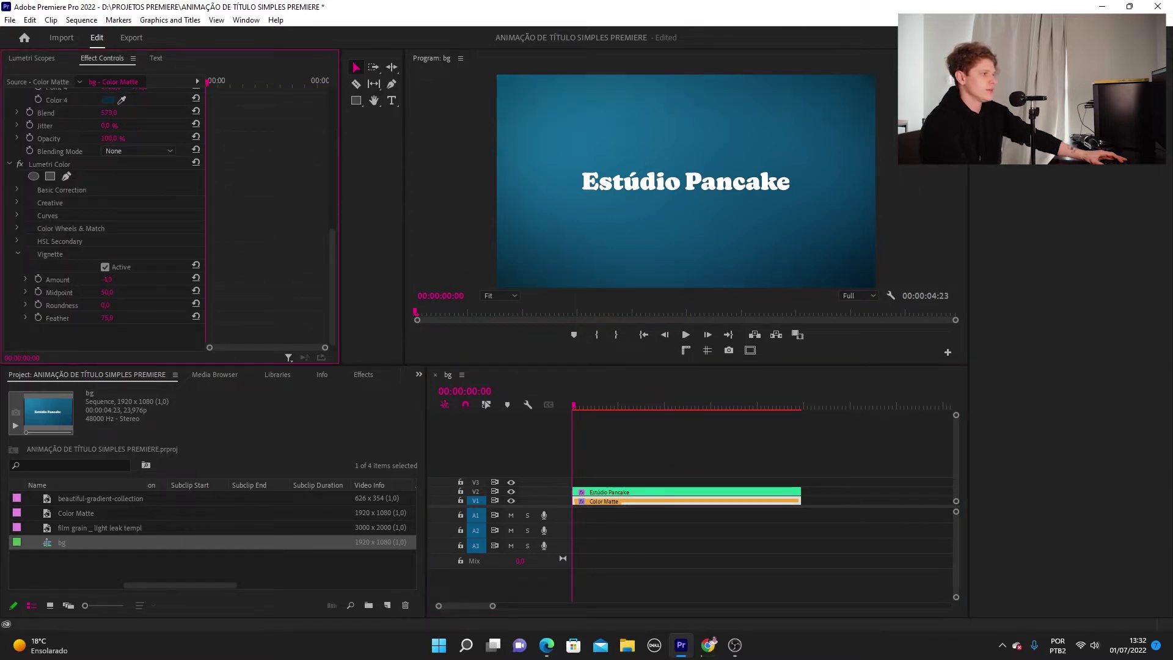
left_click_drag(106, 279, 107, 280)
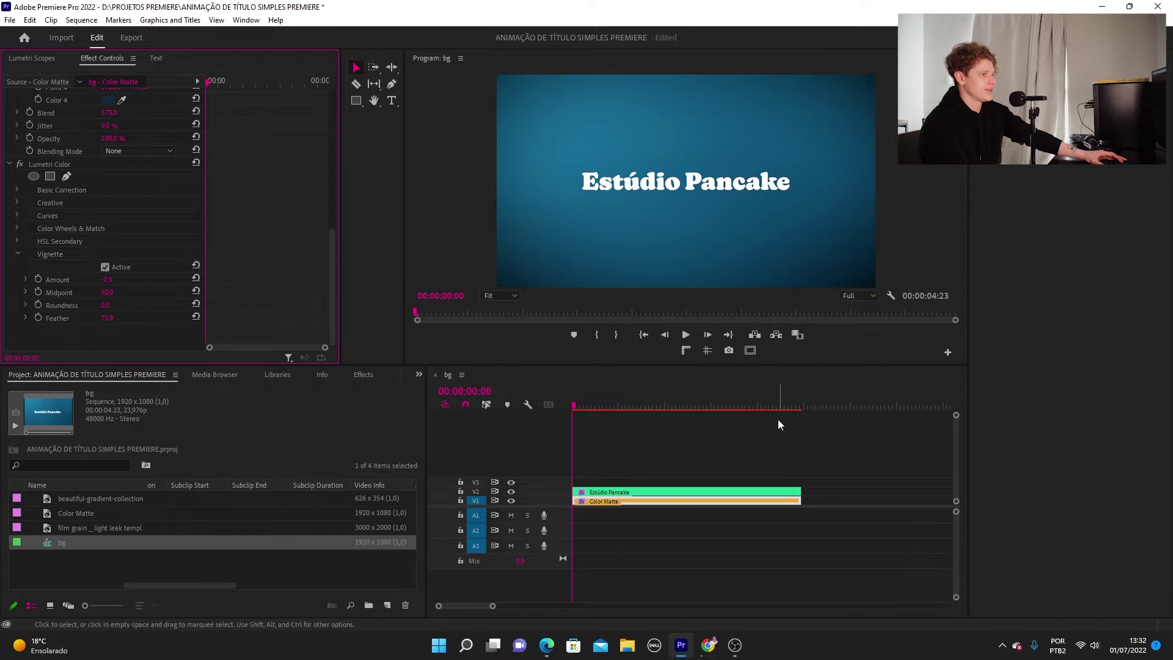
Toggle the 4-Color Gradient and Lumetri Color effects off and back on to compare the background
left_click(646, 419)
left_click(617, 502)
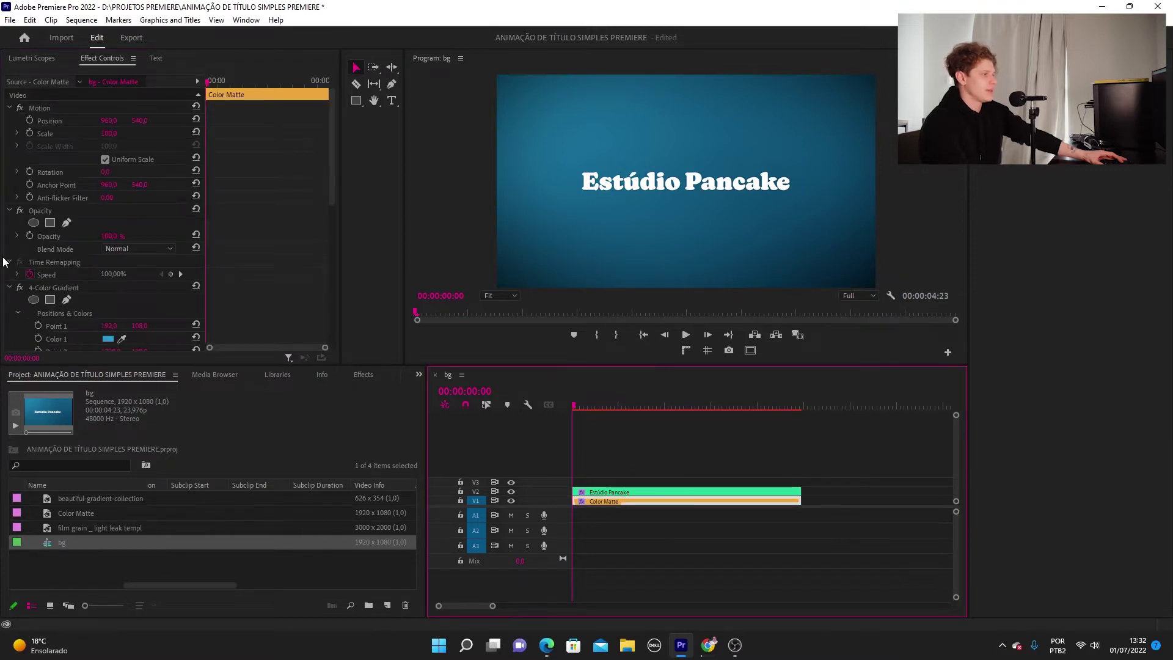
left_click(9, 288)
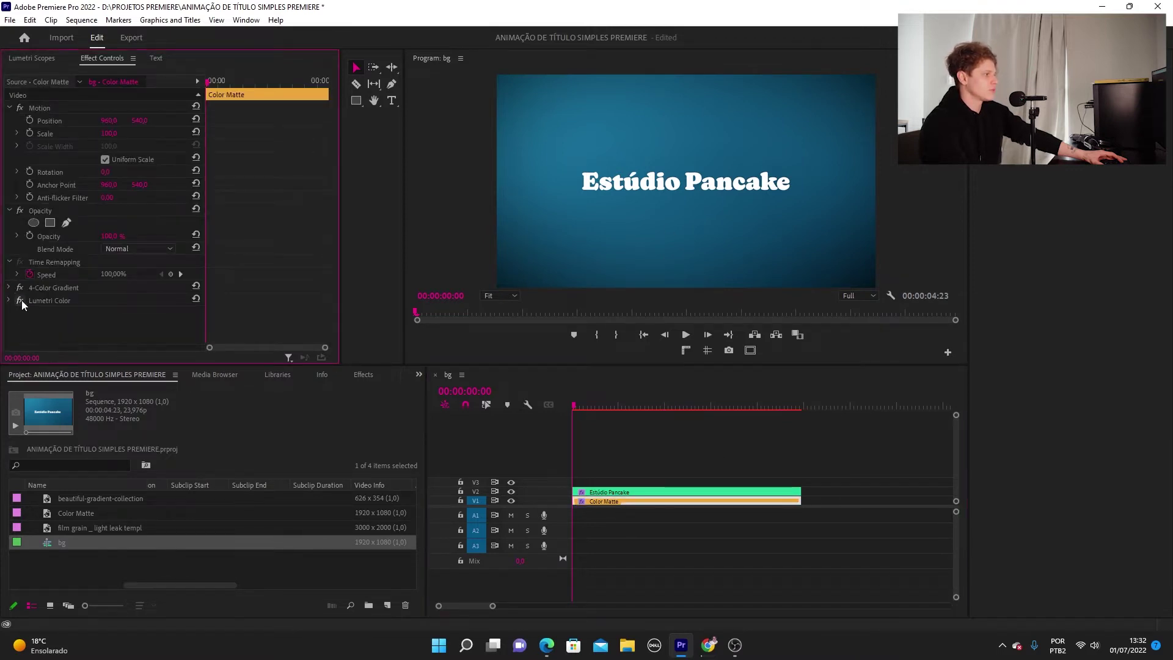
left_click(20, 299)
left_click(20, 288)
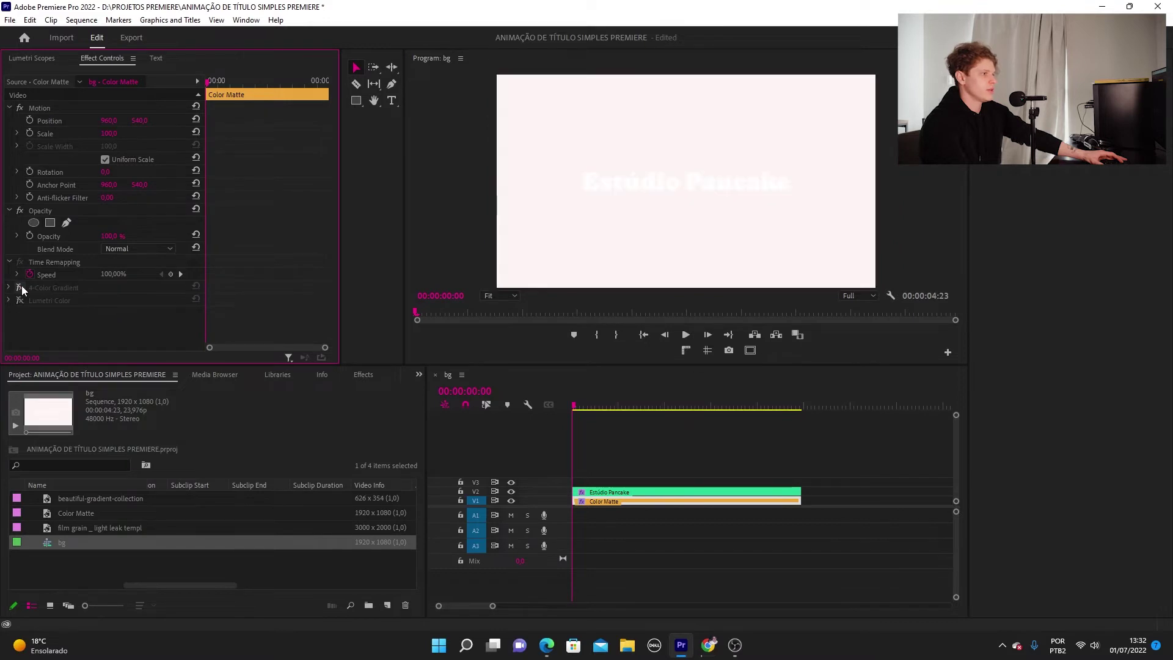
left_click(20, 288)
left_click(20, 301)
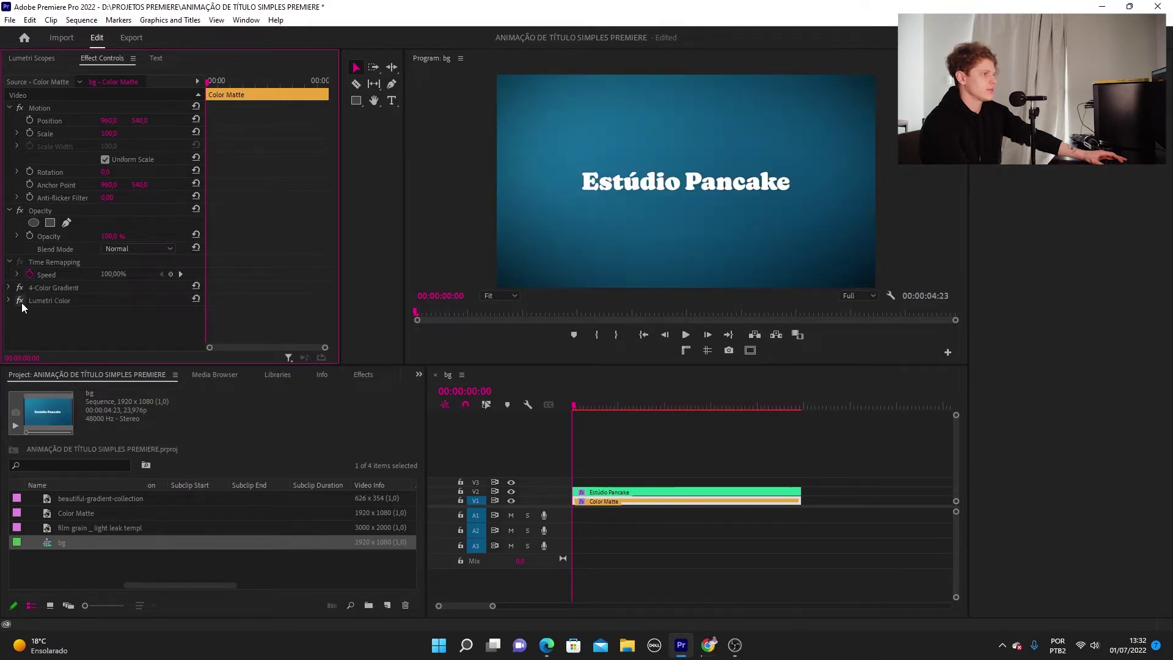
left_click(21, 300)
left_click(21, 300)
Select the title text to check its New Kansas font, then view New Kansas on Adobe Fonts
left_click(711, 451)
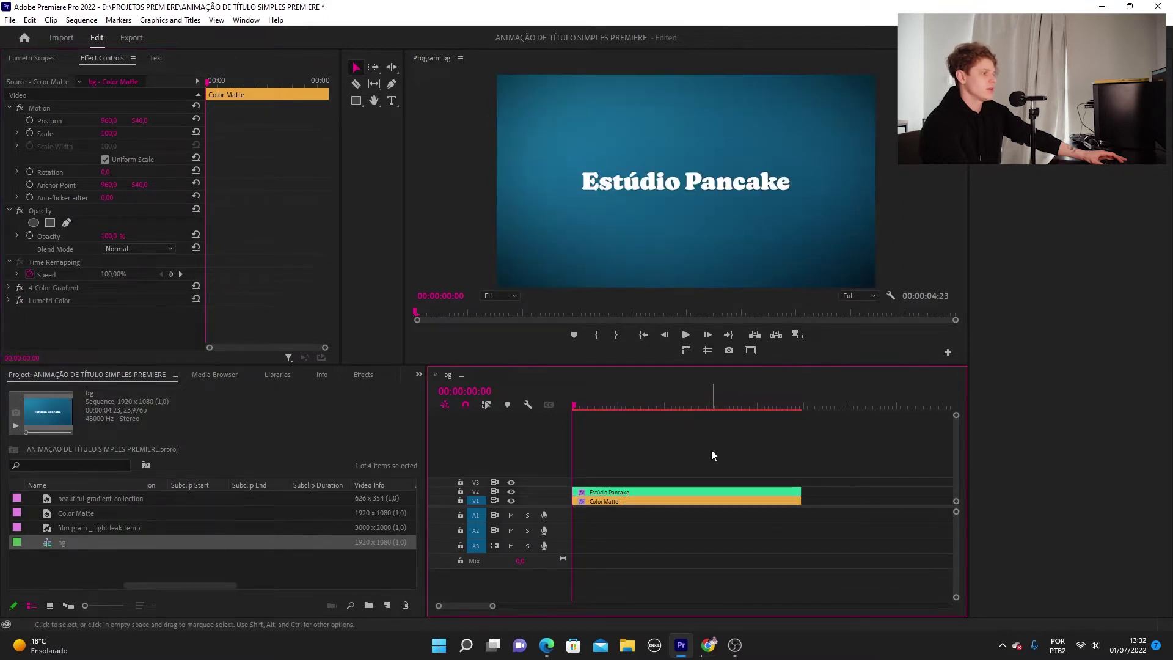
left_click(633, 492)
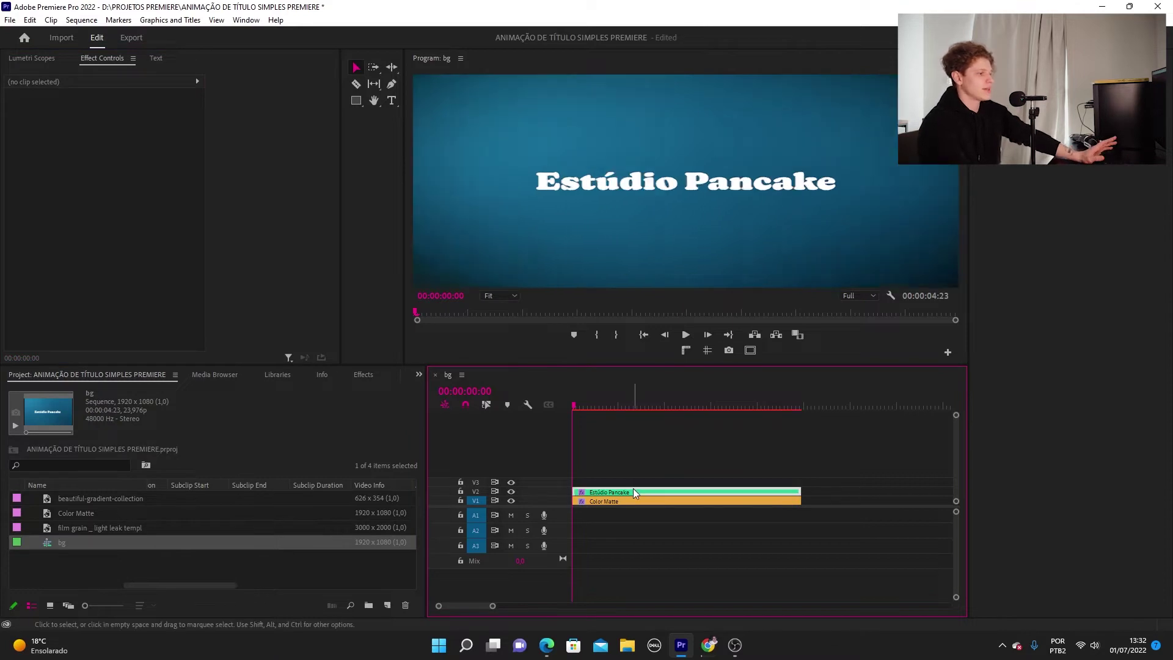
left_click(723, 190)
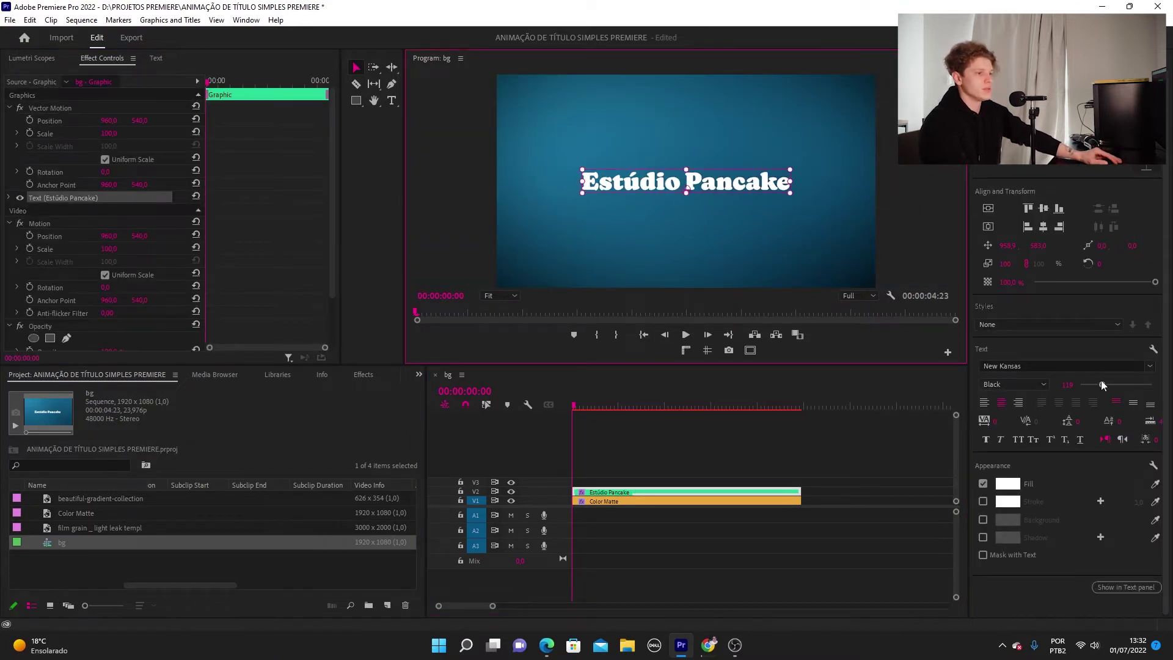
left_click(547, 645)
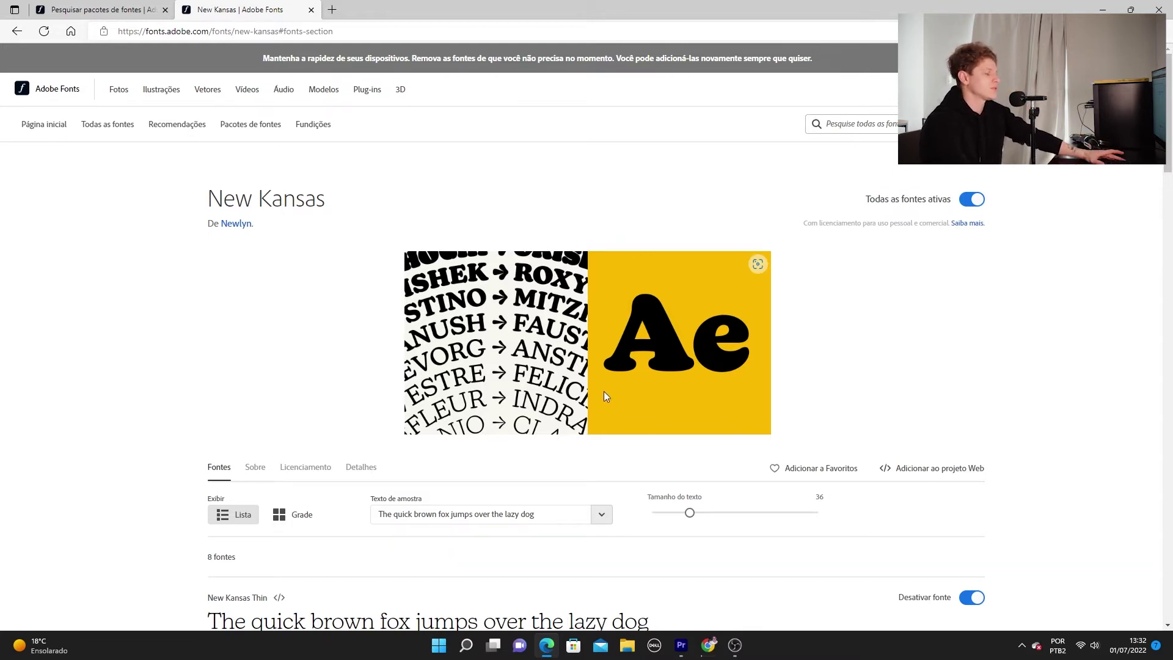
Browse the New Kansas weights from Thin to Heavy, highlighting the Black sample
scroll(672, 312, "down", 5)
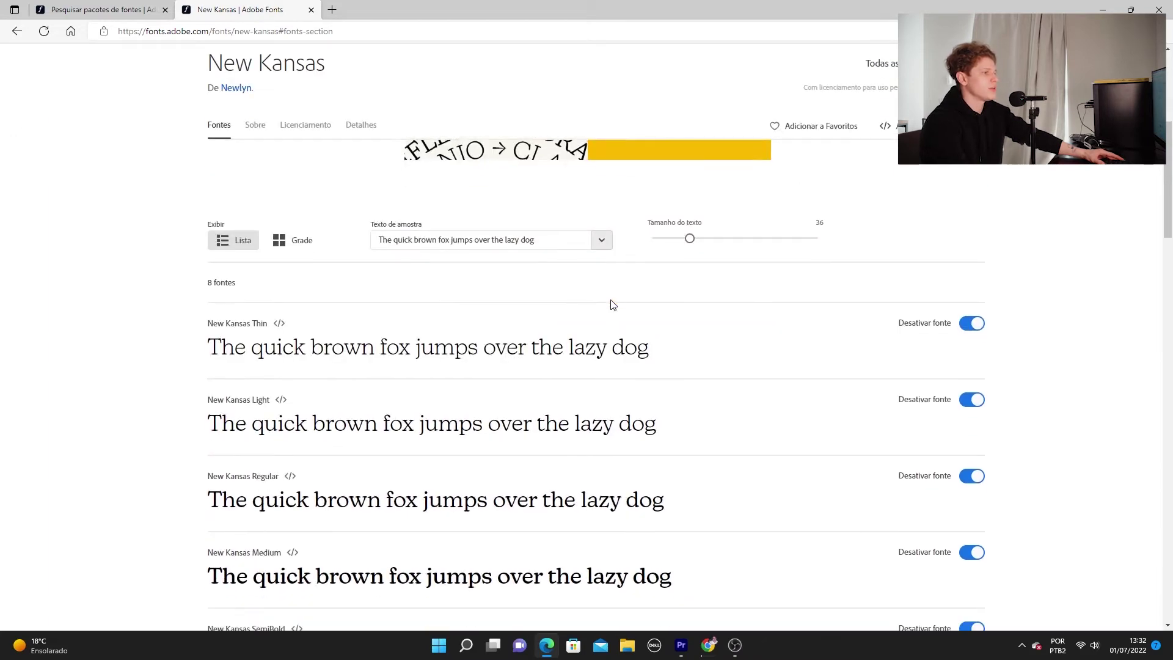
scroll(625, 335, "down", 8)
scroll(631, 337, "down", 8)
scroll(631, 339, "up", 8)
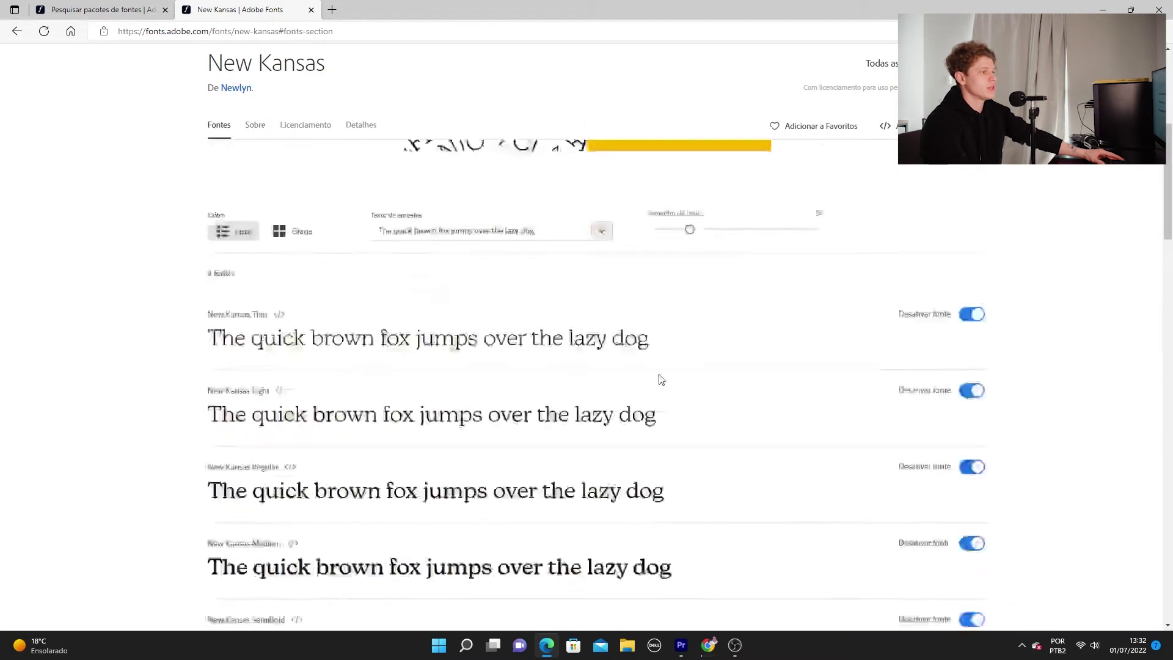
scroll(653, 376, "up", 8)
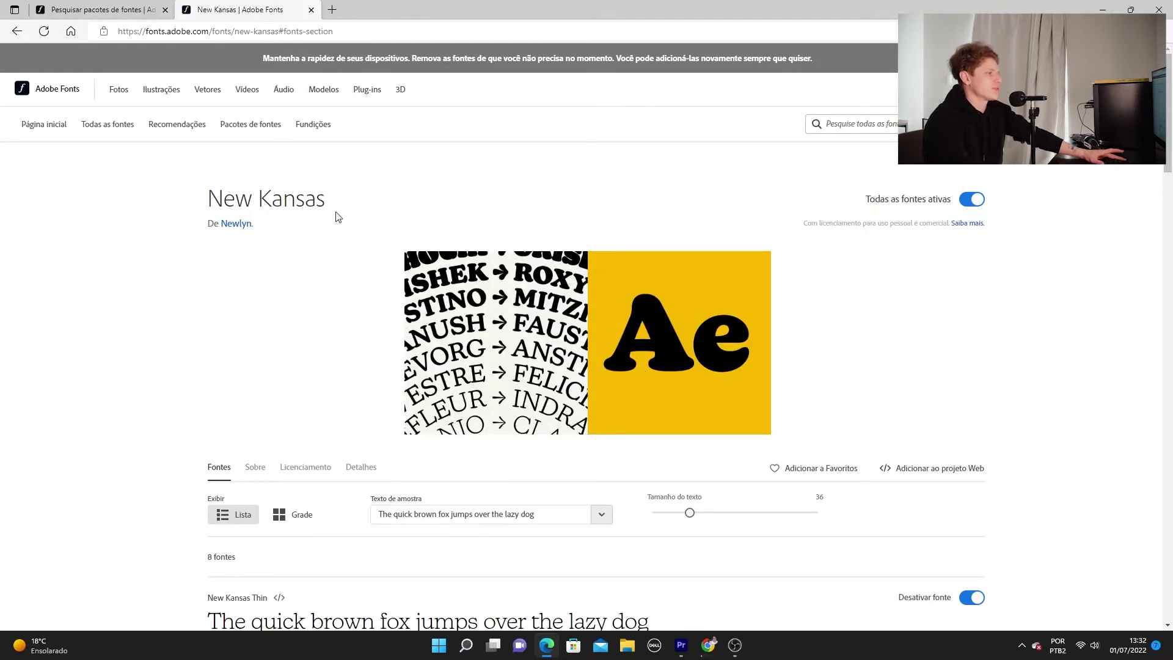
scroll(683, 306, "down", 8)
scroll(636, 317, "down", 7)
scroll(352, 477, "up", 5)
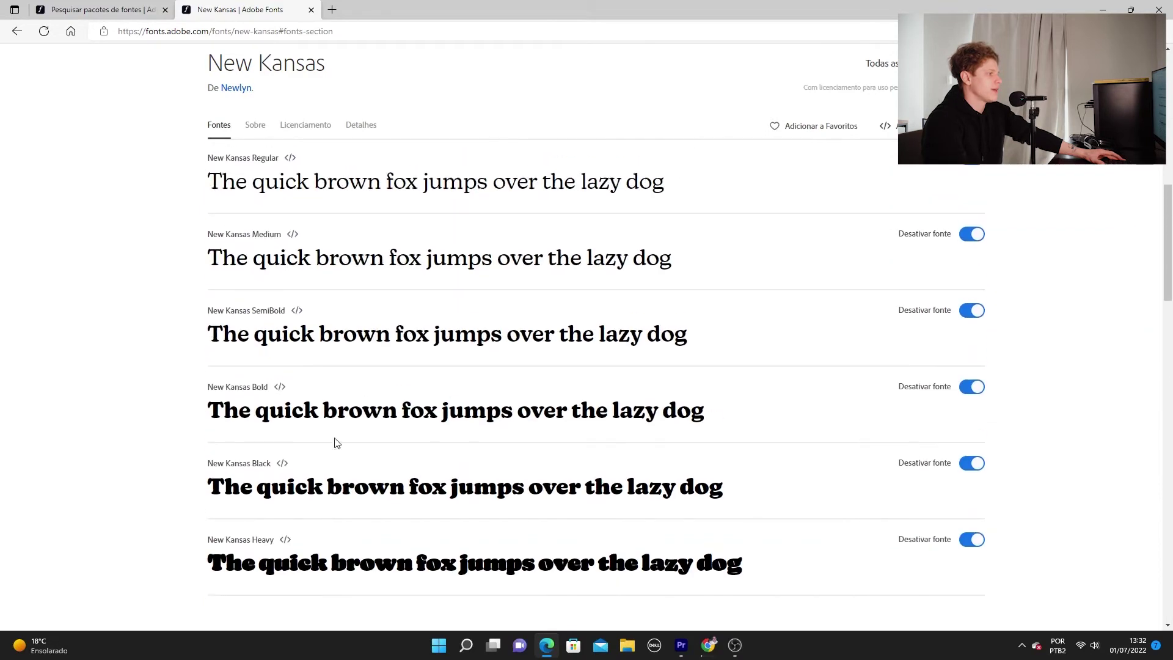
scroll(401, 399, "up", 3)
scroll(365, 589, "down", 3)
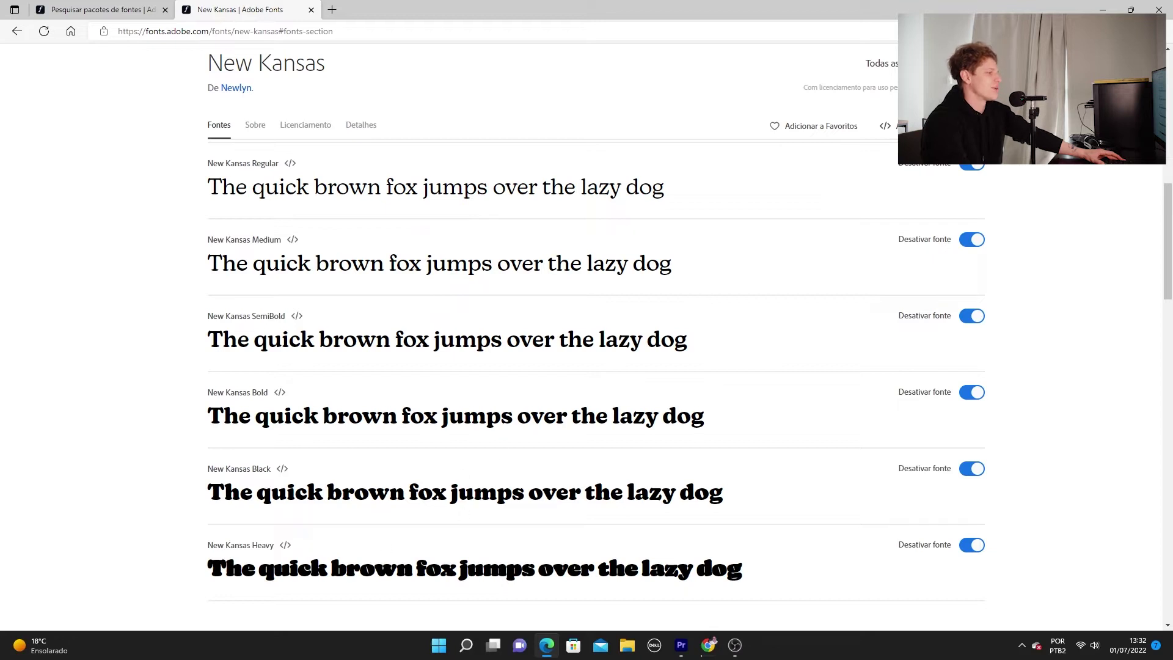
left_click_drag(328, 489, 452, 492)
left_click(479, 485)
Return to Premiere Pro and select the Estúdio Pancake title clip
left_click(681, 645)
left_click(629, 500)
left_click(631, 492)
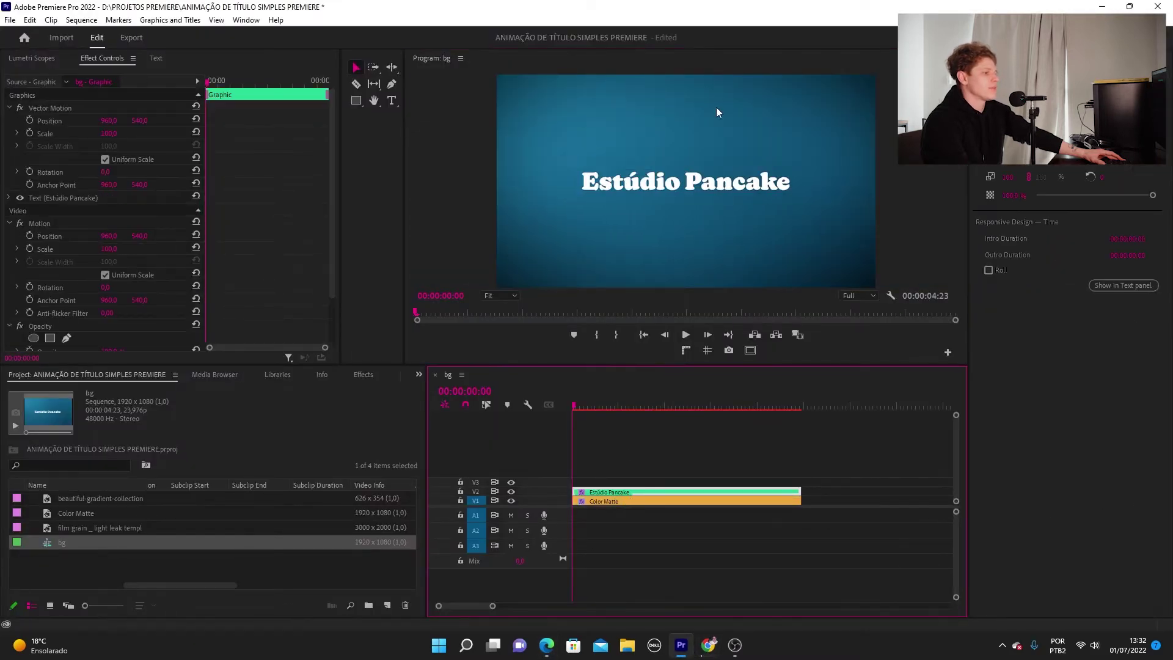
Clear the old title's text and delete its emptied graphic clip
left_click(657, 186)
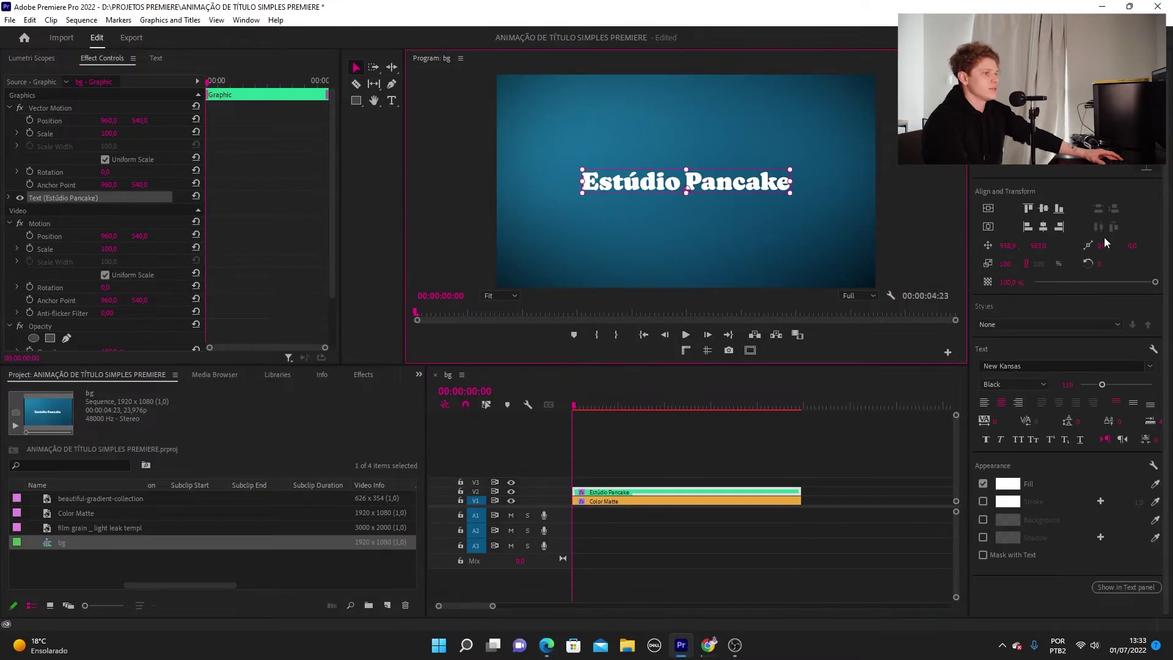
left_click_drag(712, 187, 646, 244)
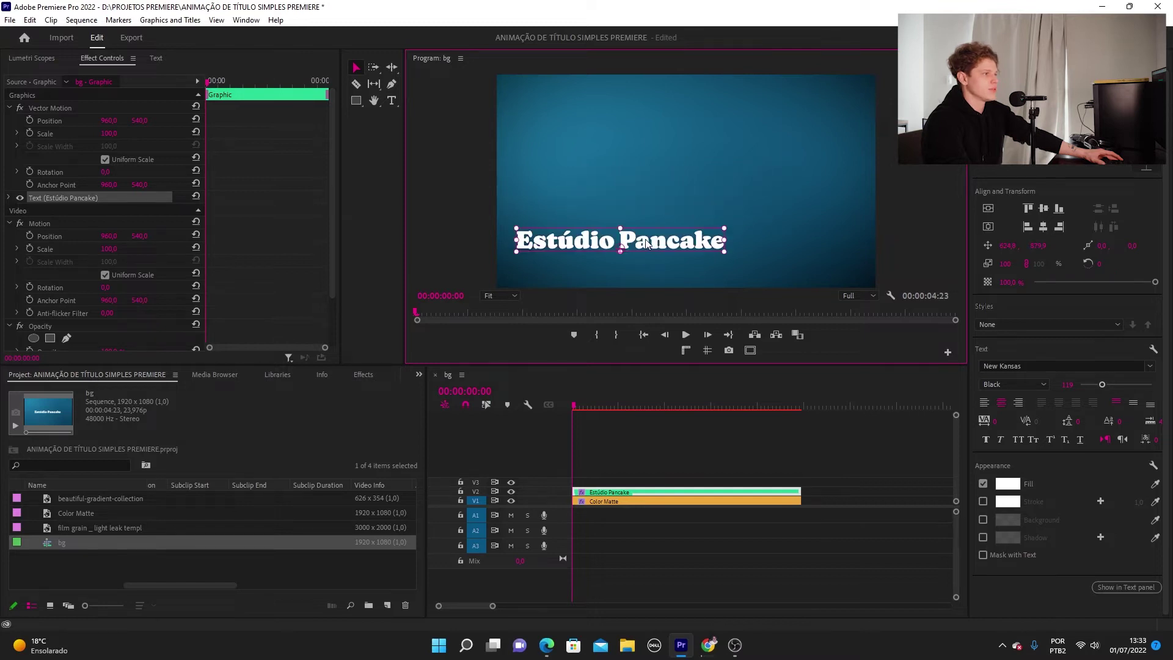
double_click(657, 241)
key("ctrl+a")
key("Delete")
left_click(620, 496)
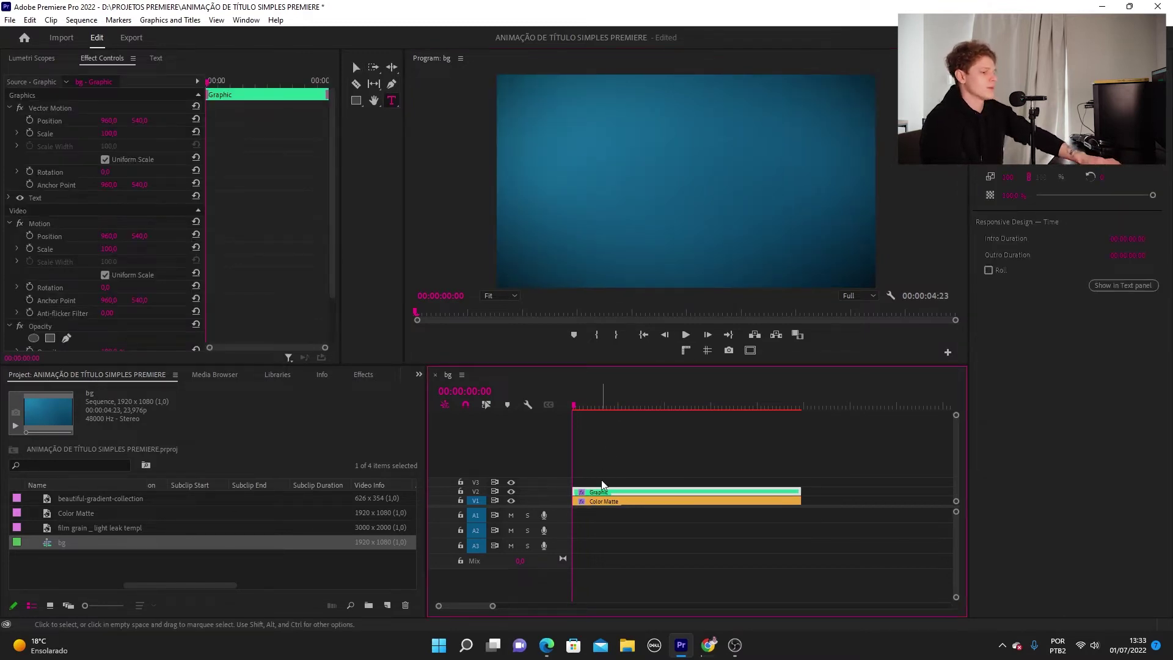
key("Delete")
Create a new 'Estúdio Pancake' text layer, centre-aligned and centred horizontally in the frame
key("ctrl+t")
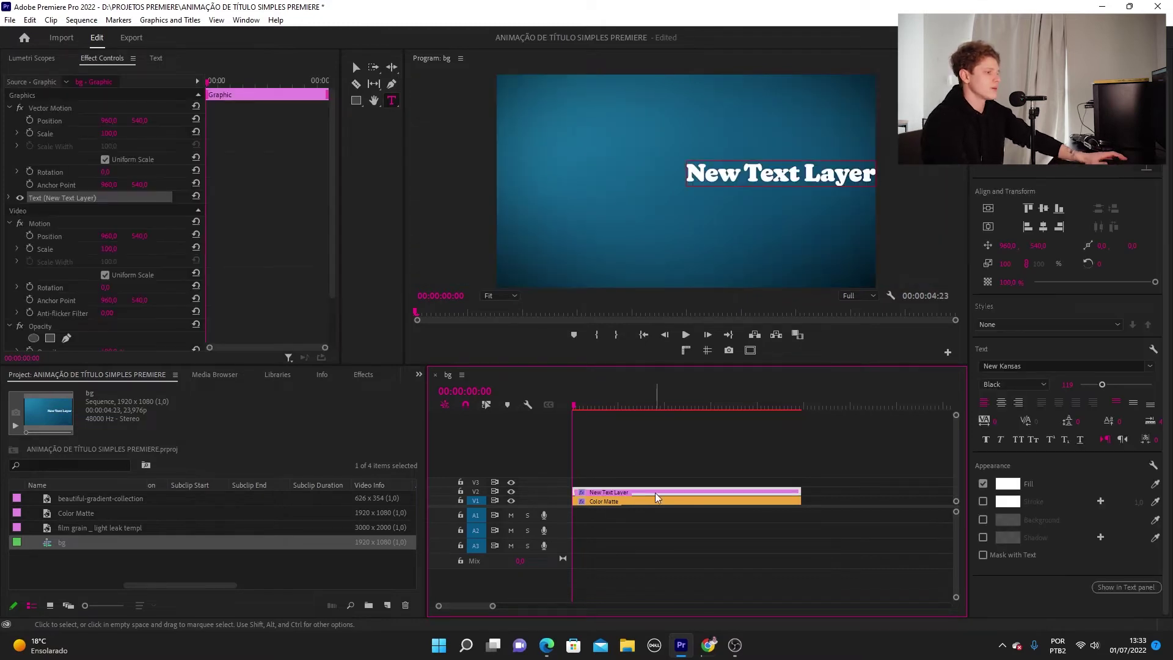
triple_click(786, 183)
type("Estú")
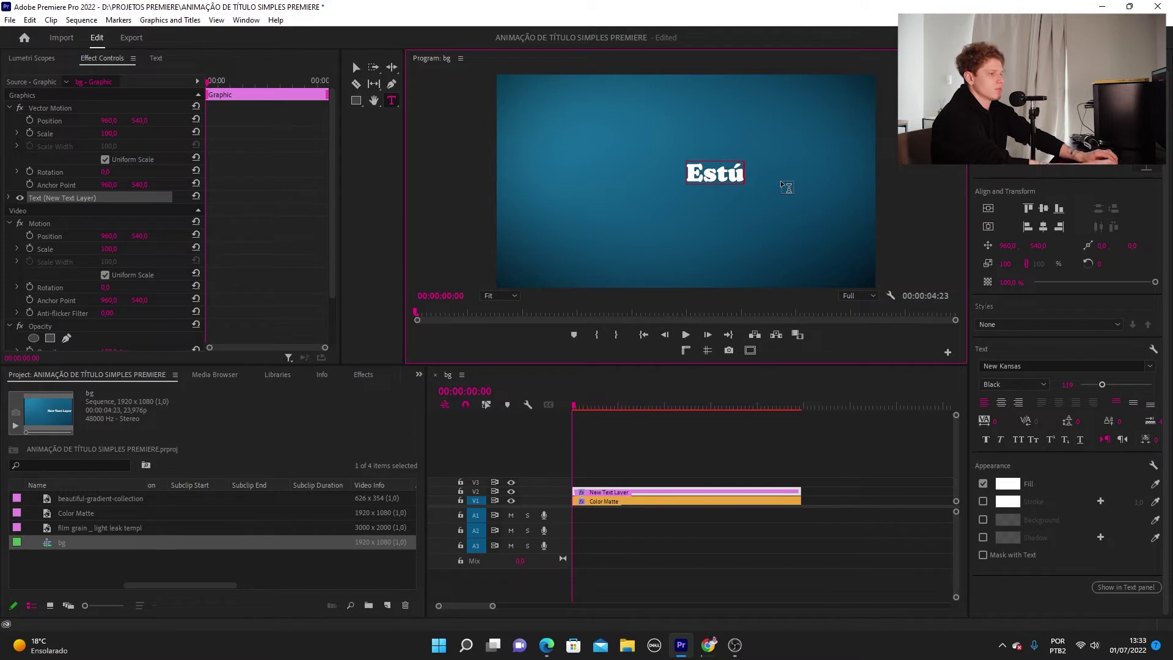
type("dio")
type("e")
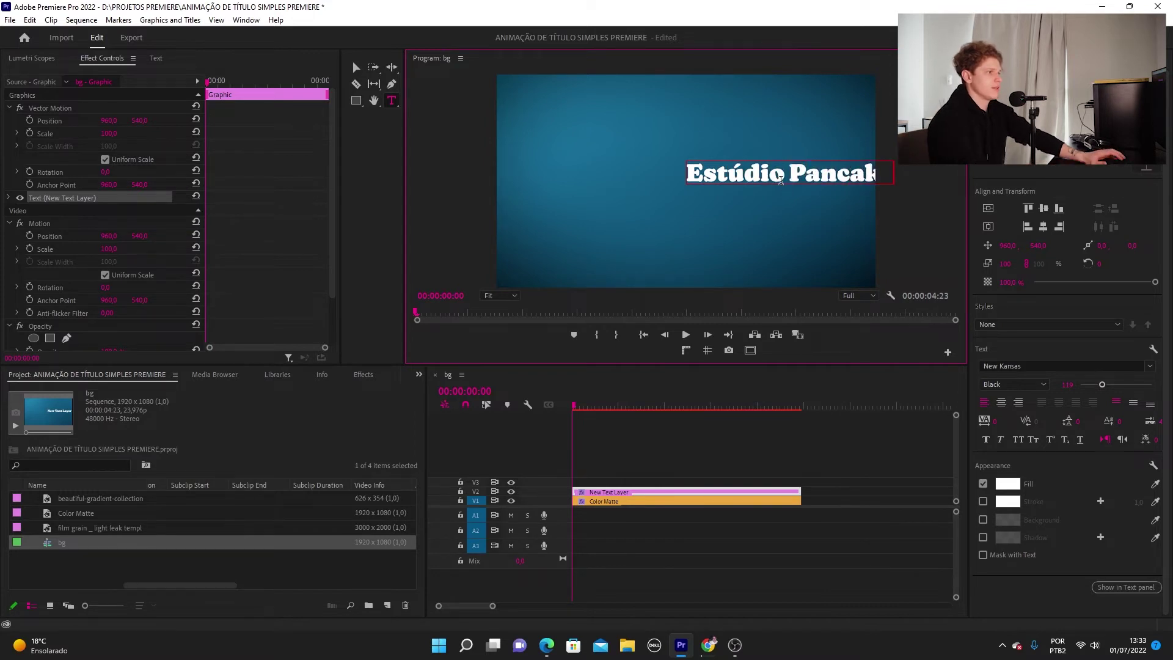
left_click(1000, 402)
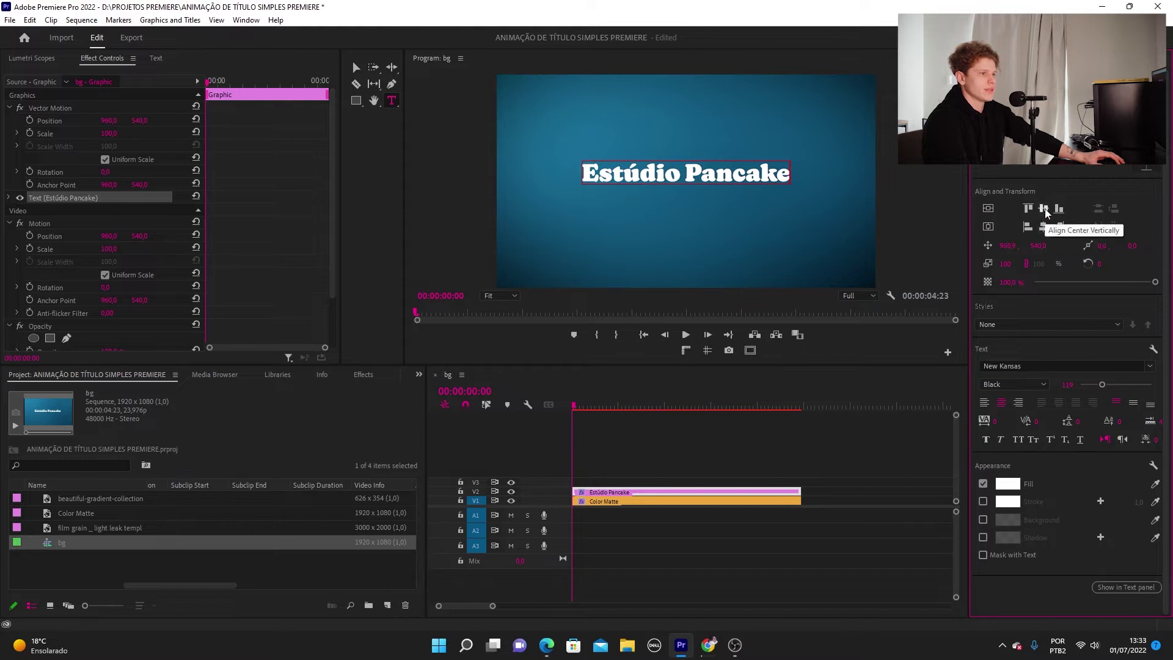
left_click(1043, 228)
left_click(356, 67)
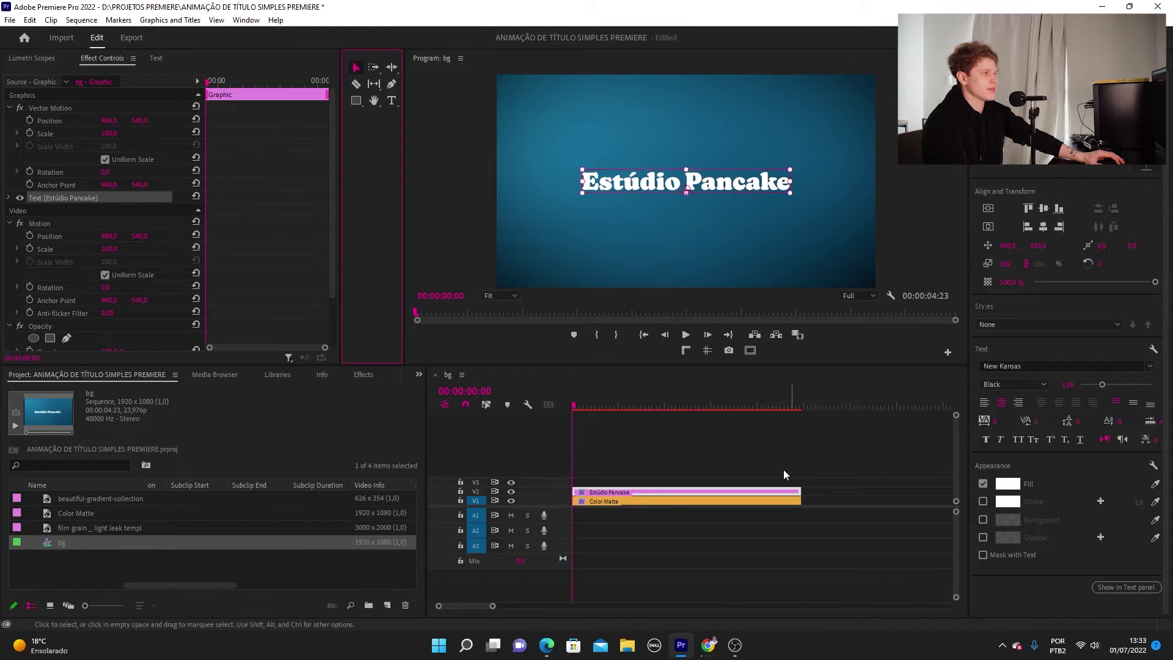
left_click(738, 451)
left_click(660, 192)
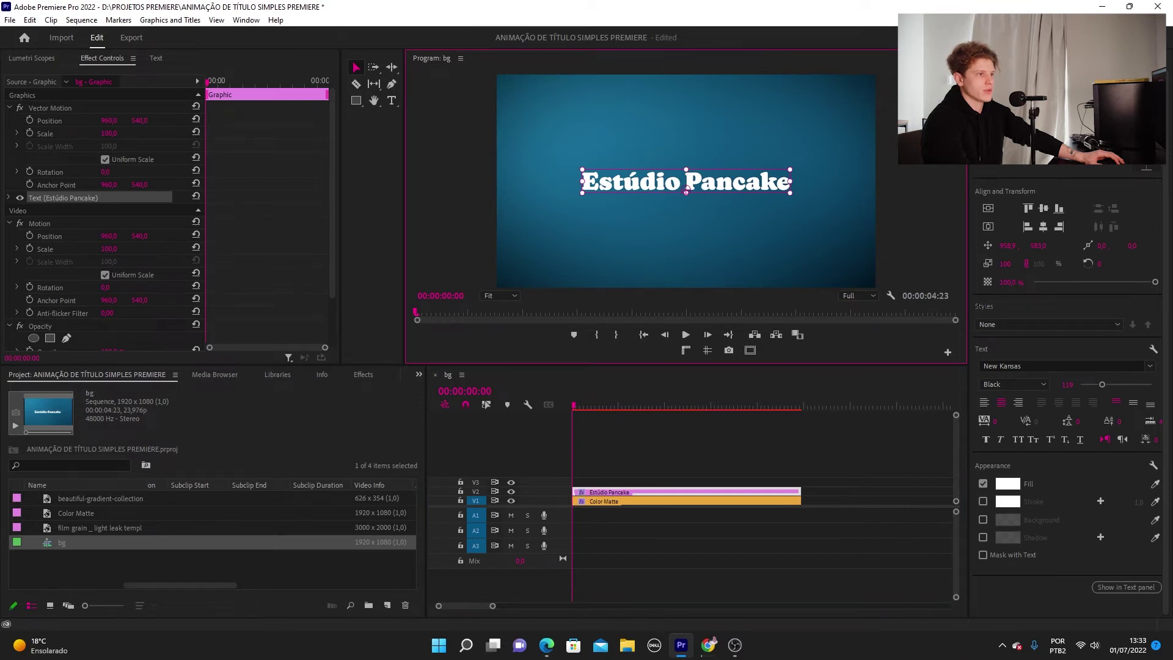
Close Essential Graphics, search Effects for 'transform' and drag Transform onto the title clip
left_click(245, 22)
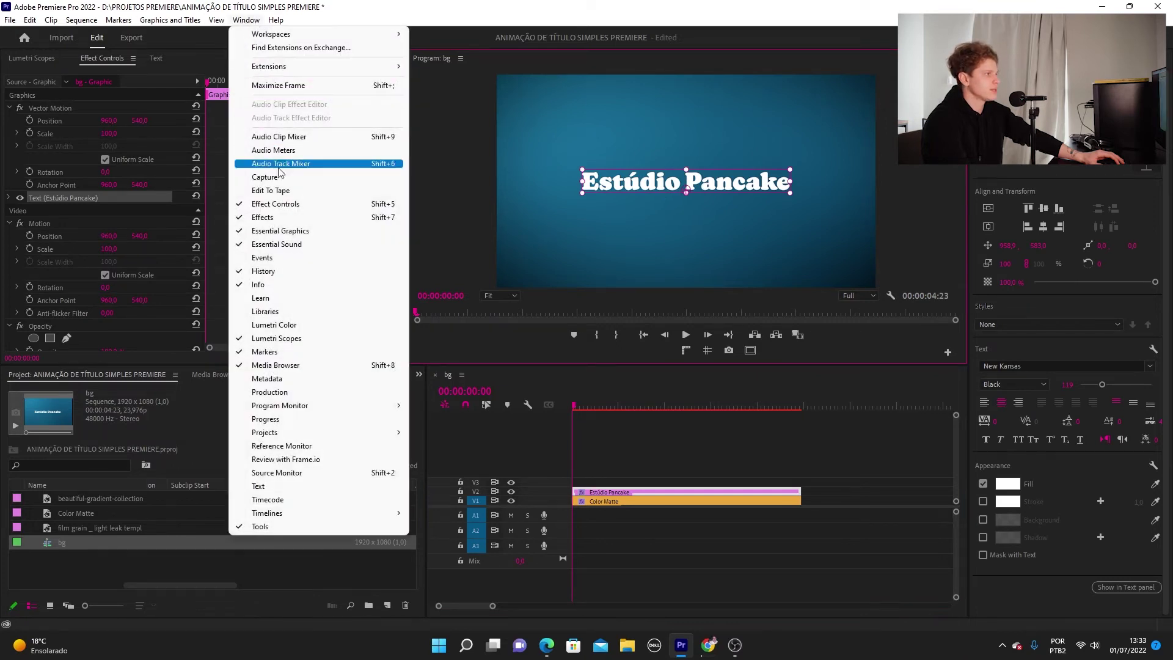
left_click(294, 236)
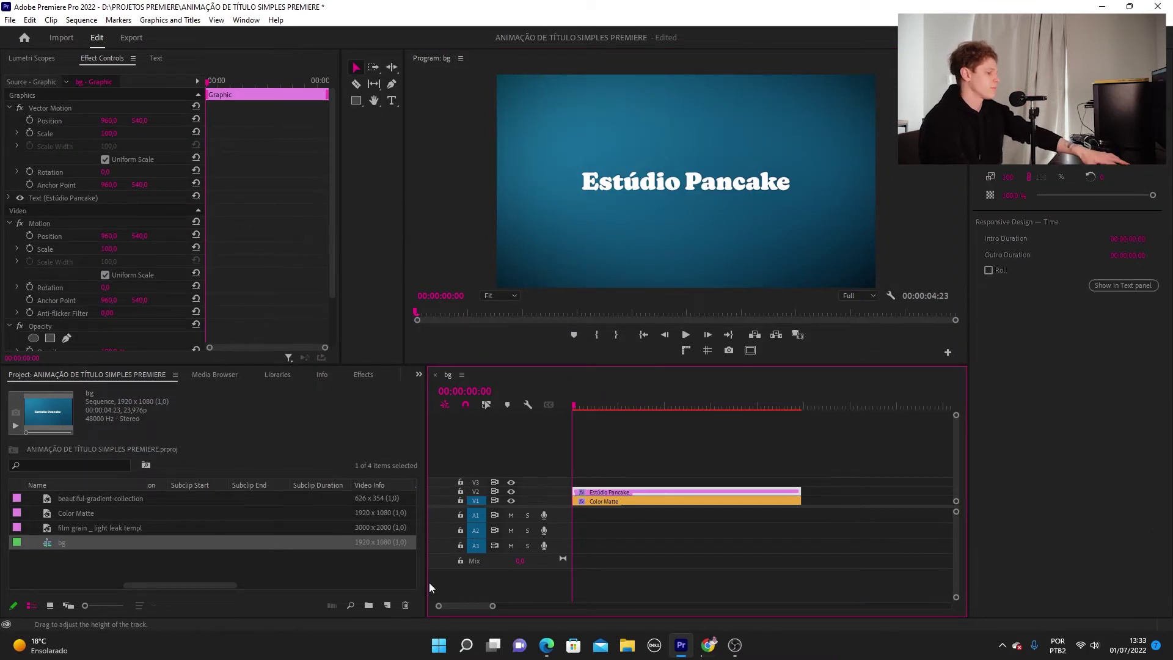
left_click(363, 374)
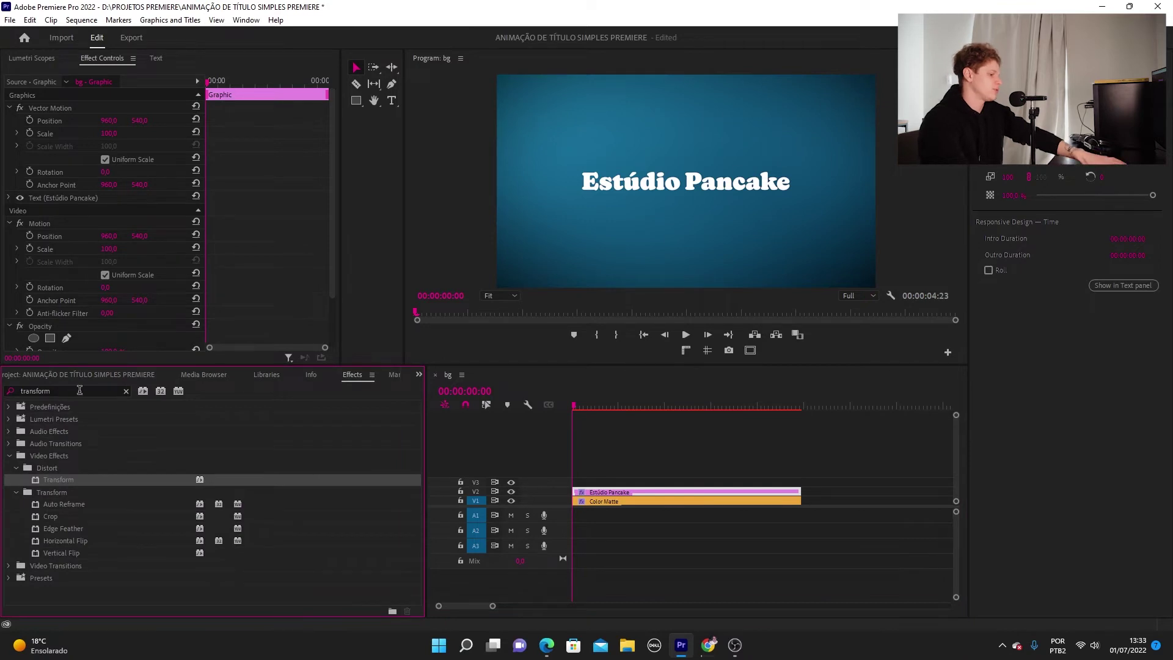
left_click_drag(66, 388, 3, 405)
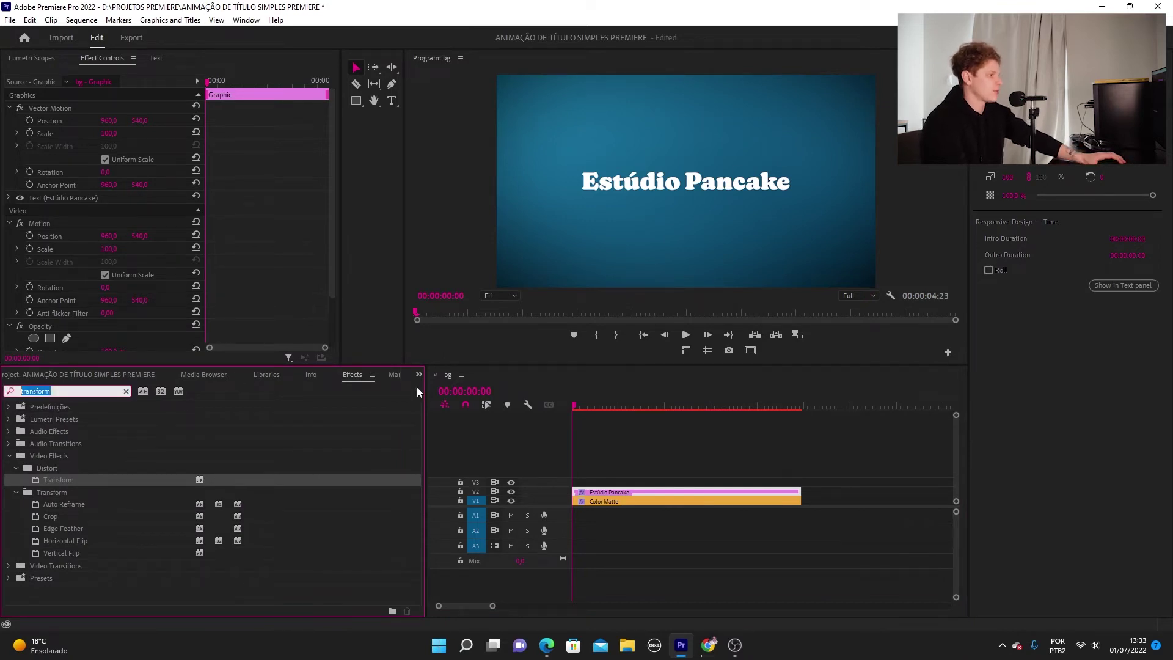
type("transfo")
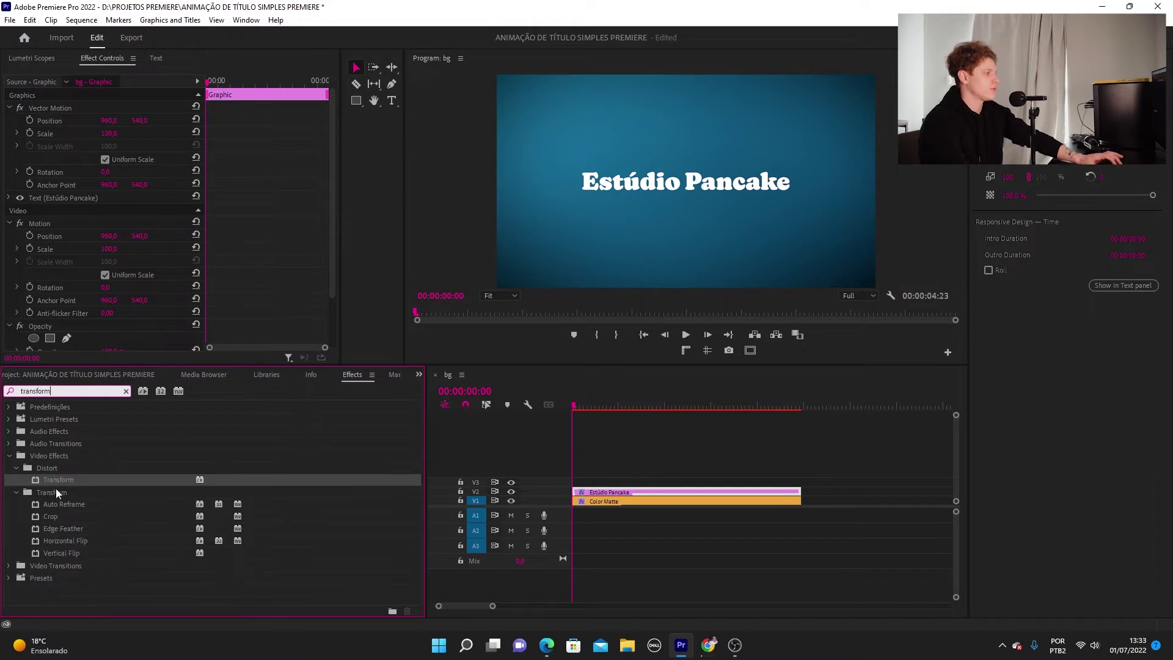
left_click_drag(58, 480, 611, 492)
Review the title clip's Effect Controls and collapse the Transform effect's settings
left_click(613, 493)
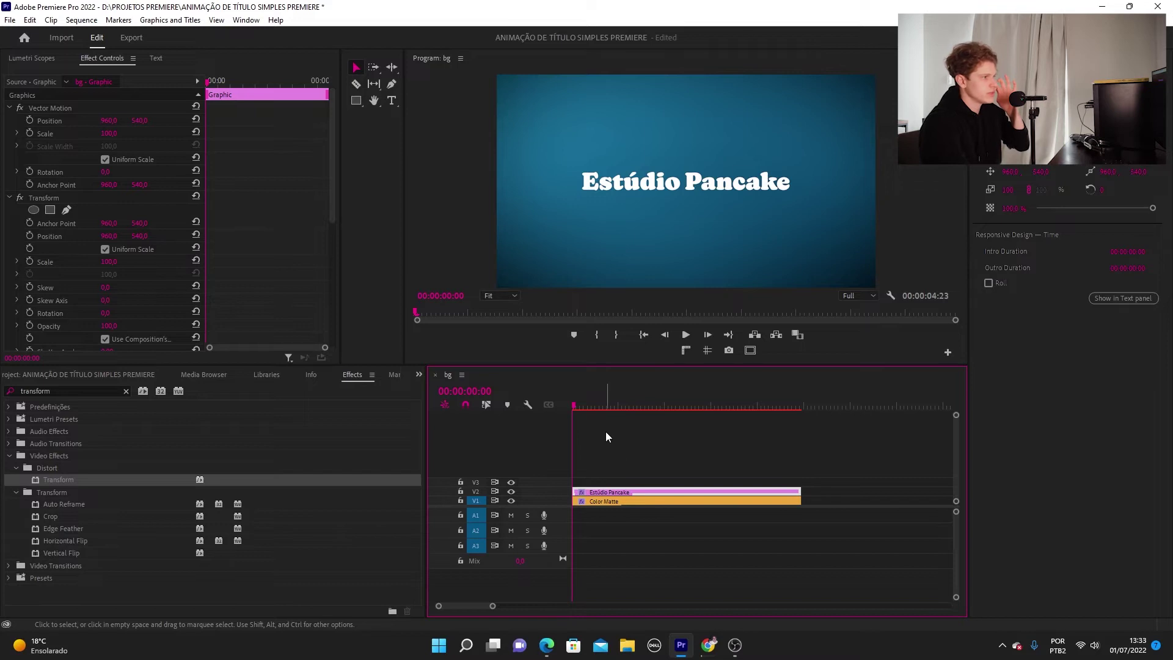
scroll(279, 231, "down", 2)
scroll(302, 235, "down", 2)
scroll(302, 245, "down", 1)
scroll(261, 251, "up", 1)
scroll(233, 260, "up", 2)
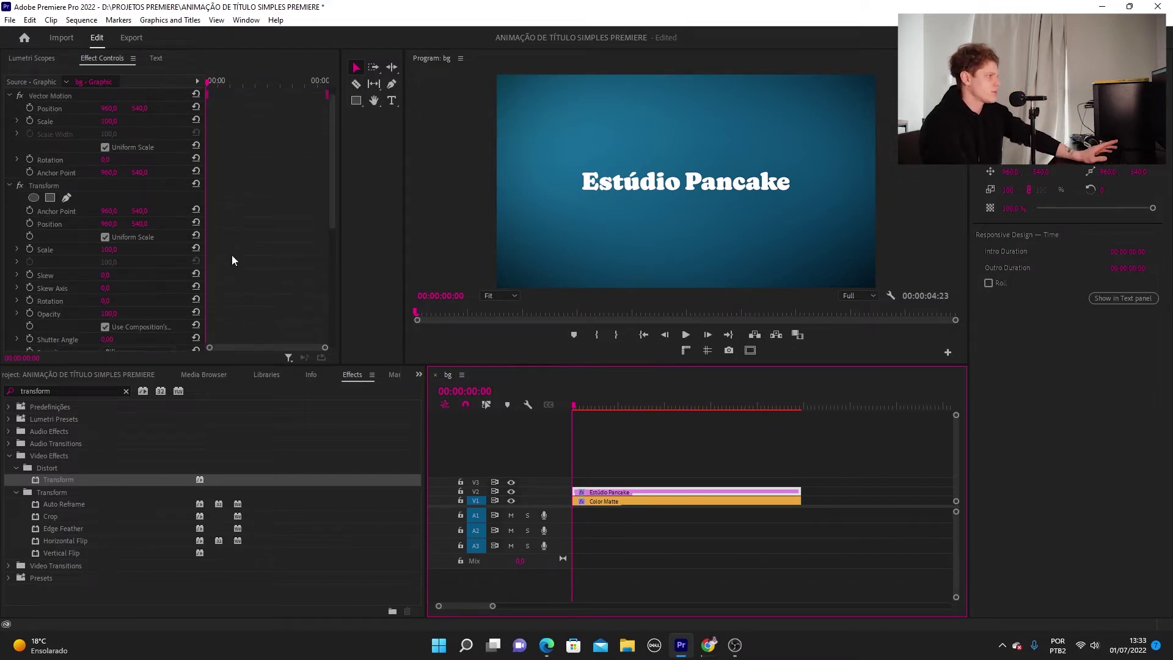
scroll(292, 269, "down", 2)
scroll(292, 269, "up", 1)
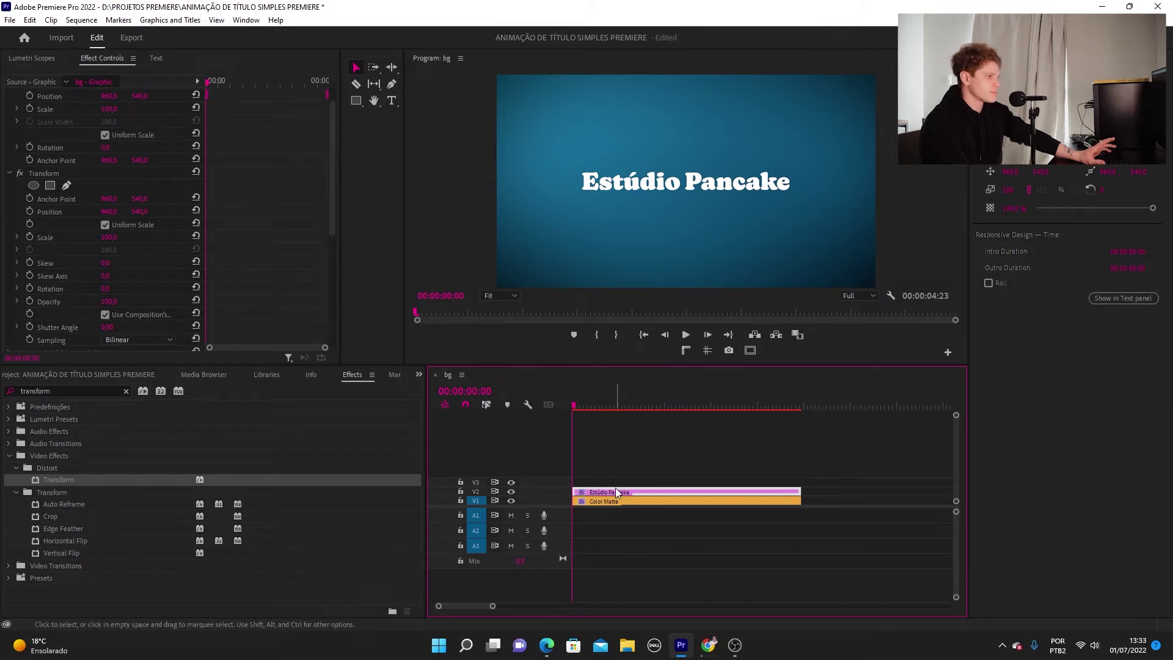
left_click(11, 175)
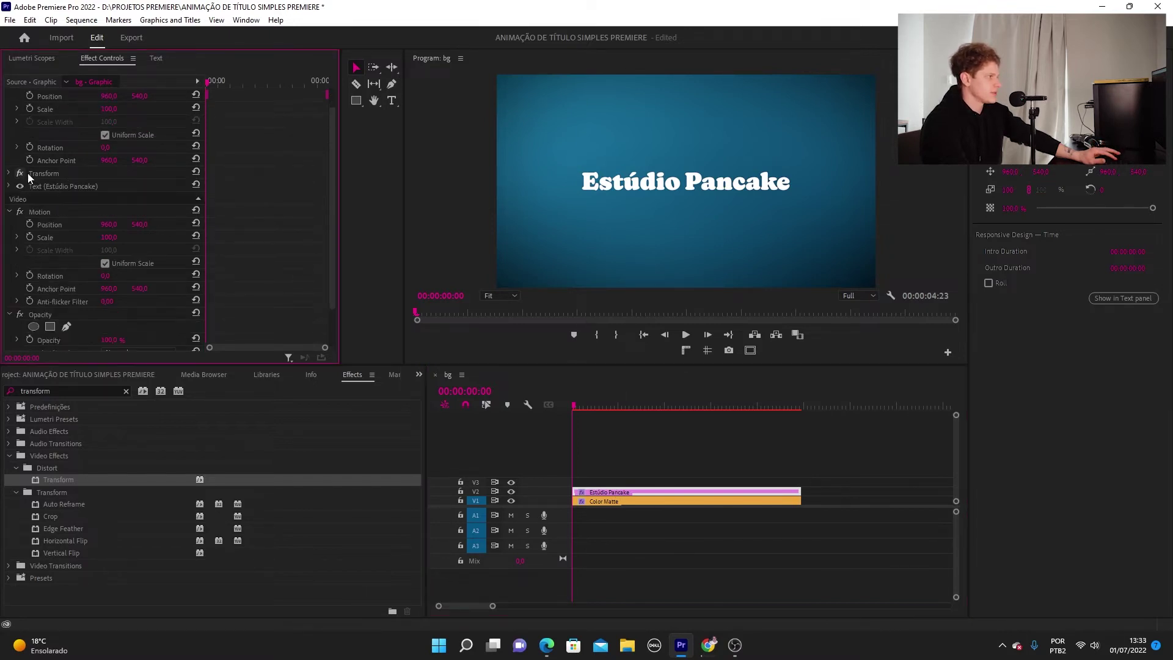
left_click(631, 493)
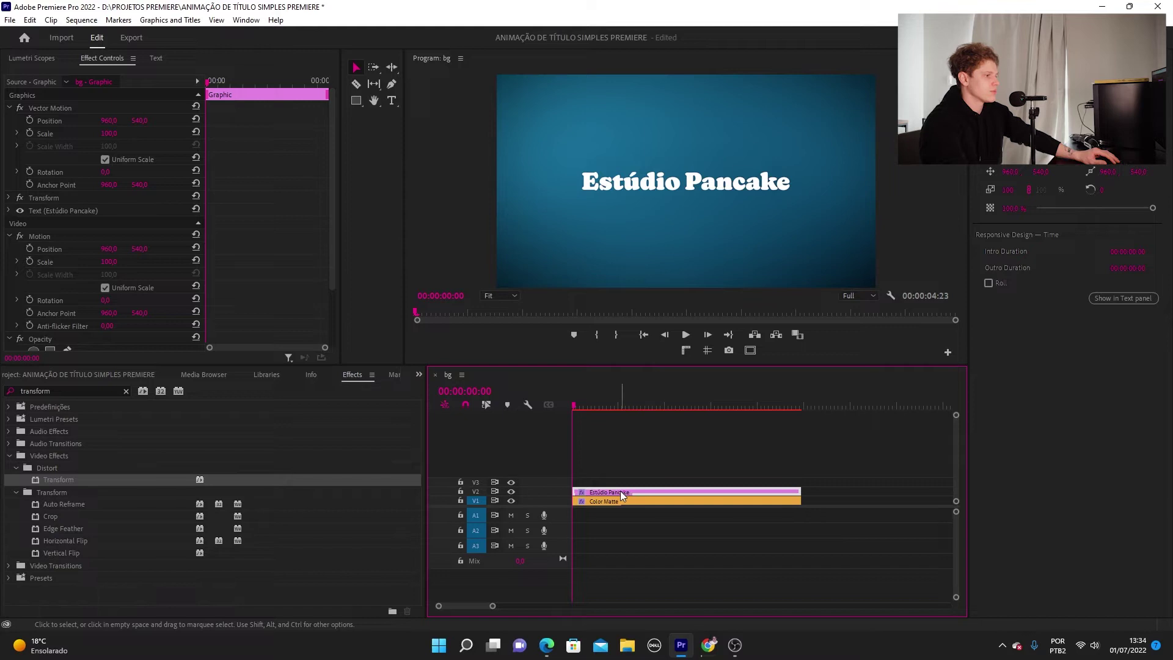
scroll(269, 266, "down", 3)
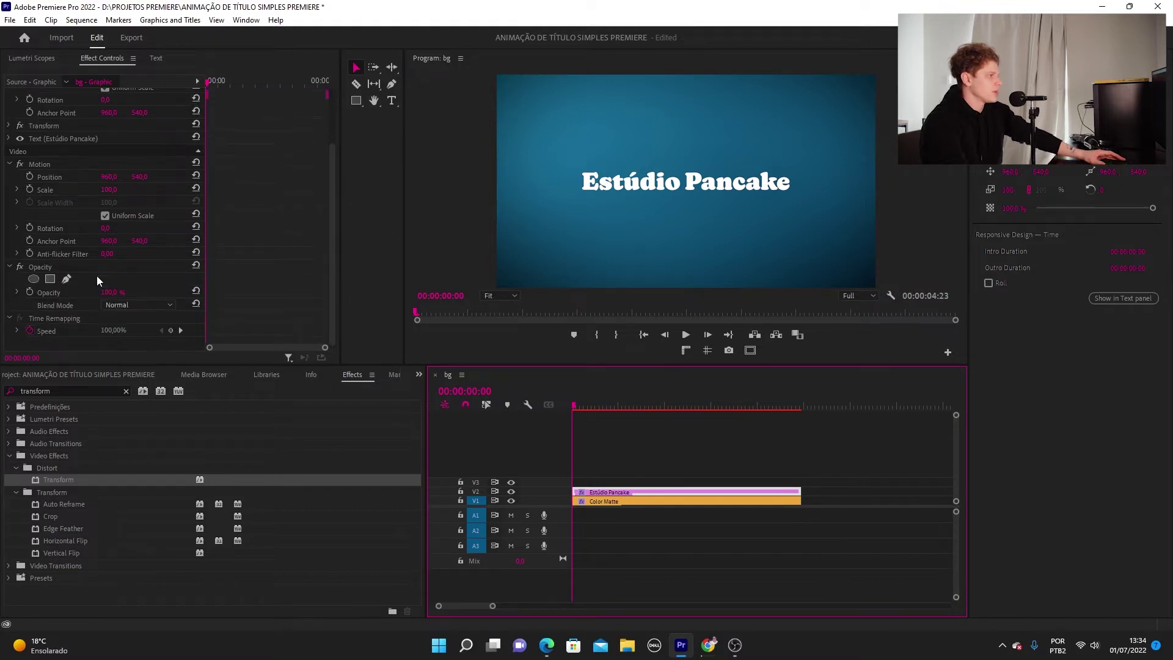
Add a 4-point polygon opacity mask to the title clip
left_click(49, 271)
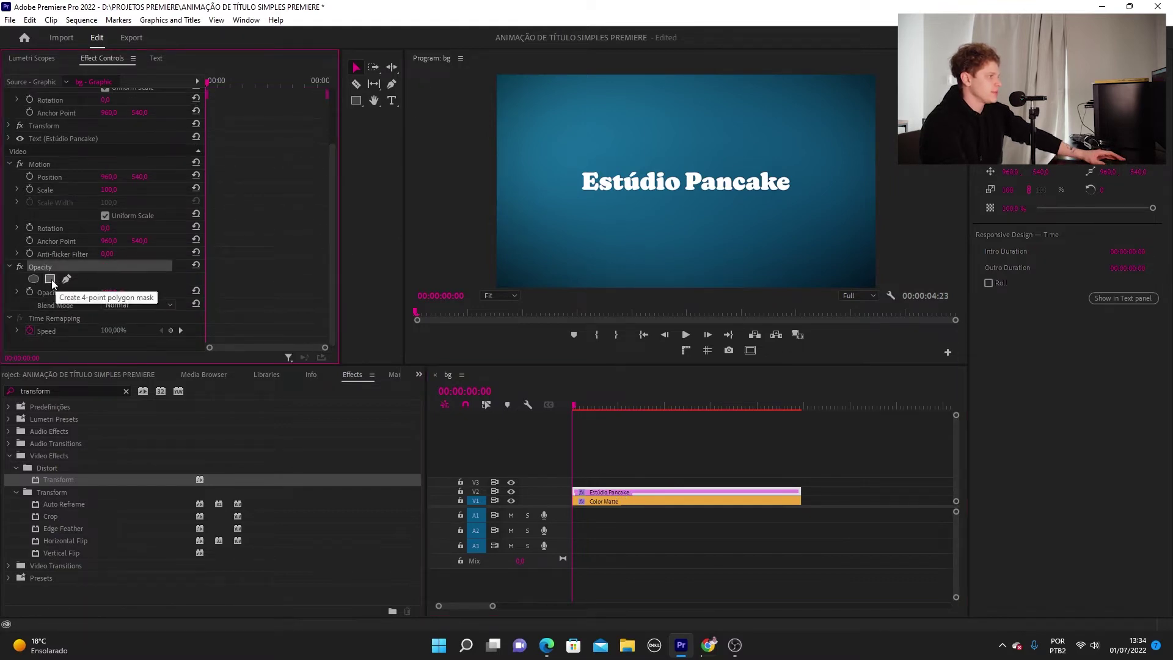
left_click(50, 278)
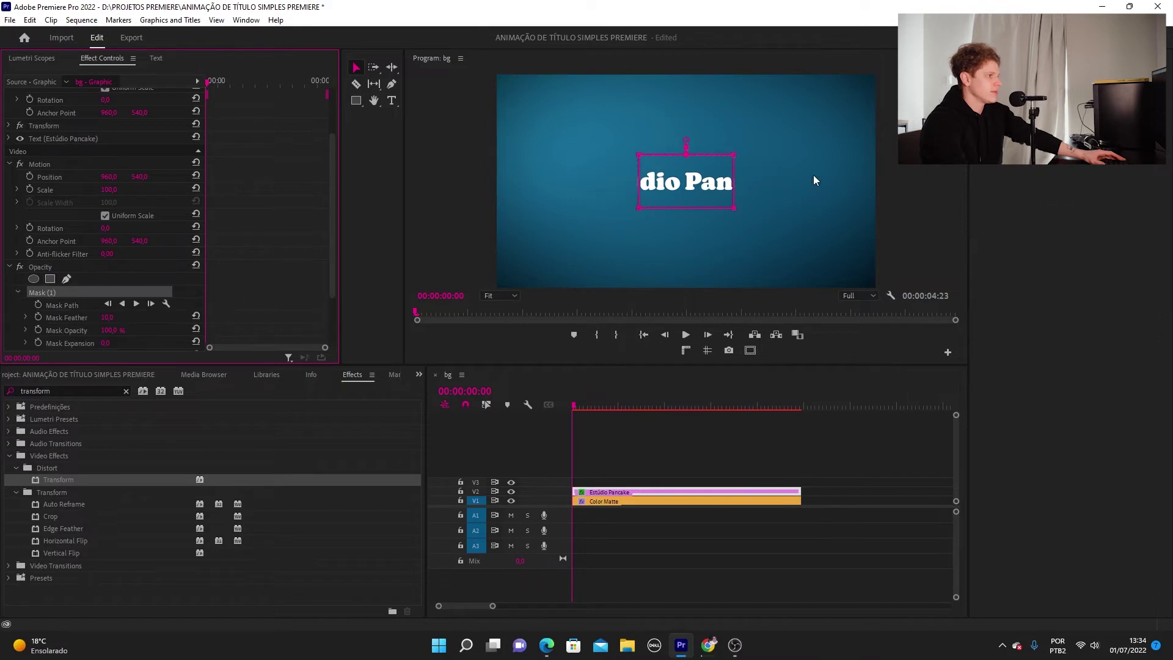
left_click(614, 141)
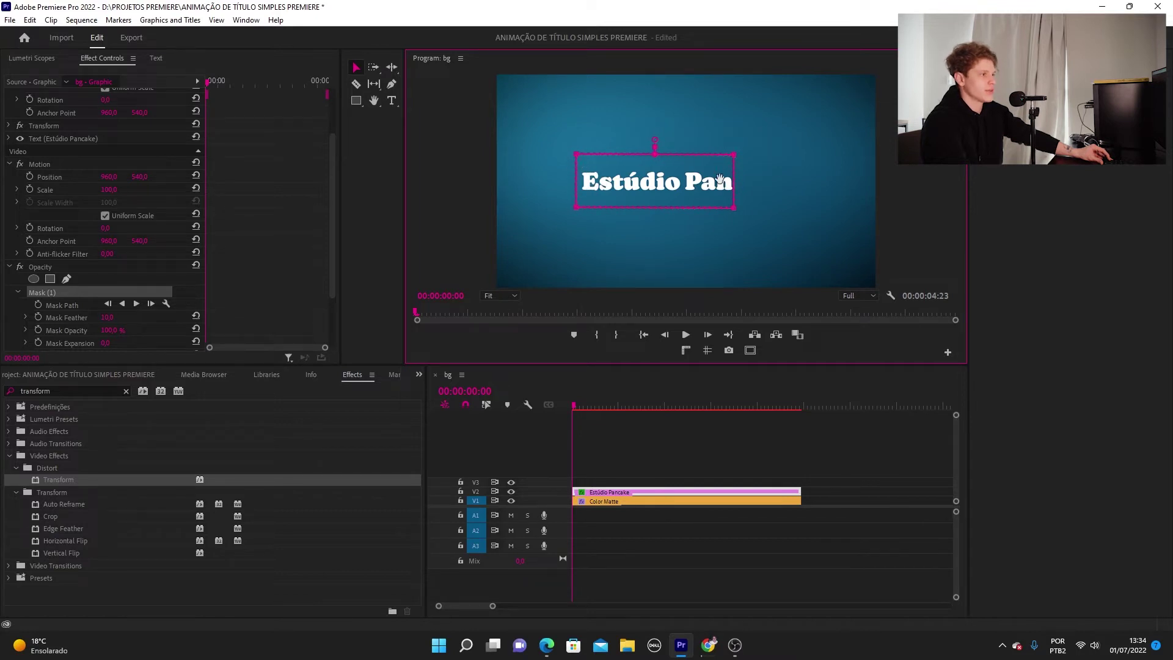
Drag the mask's corners and edges to frame the whole Estúdio Pancake text snugly
left_click_drag(733, 157, 791, 207)
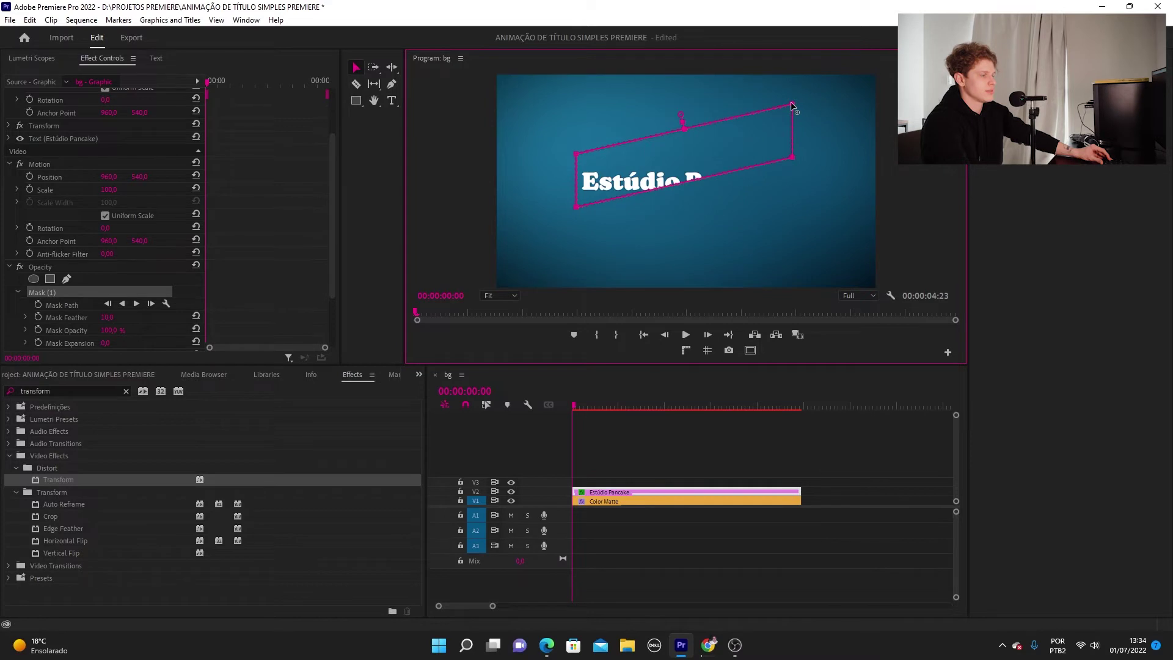
left_click_drag(791, 207, 810, 158)
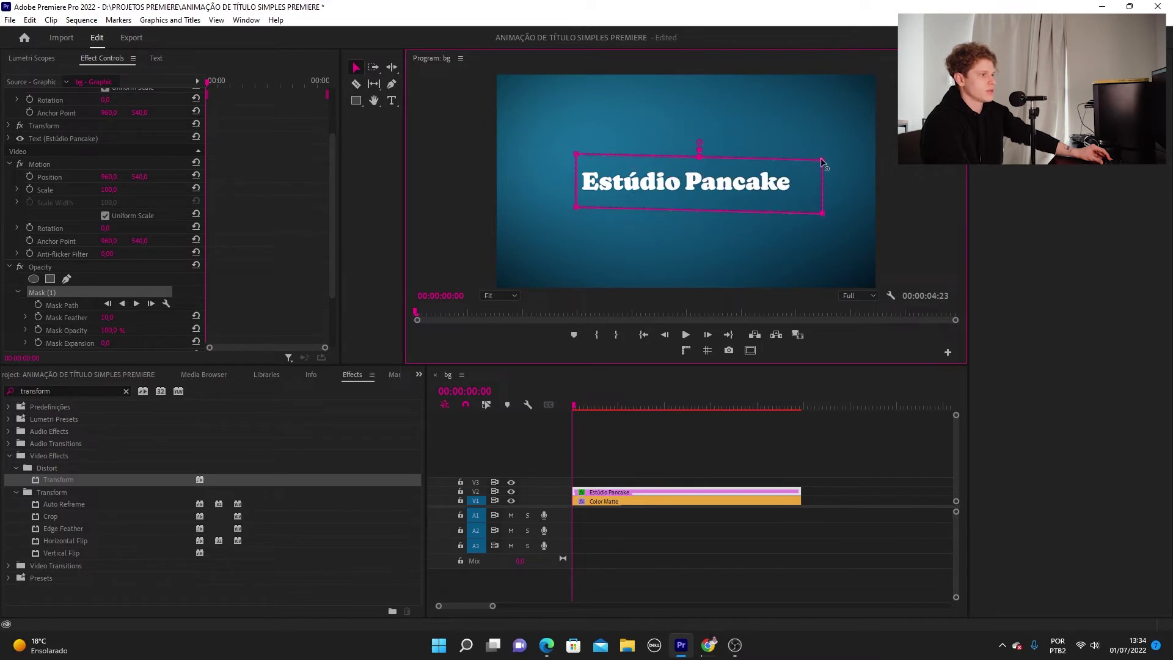
key("ctrl+z")
key("ctrl+z")
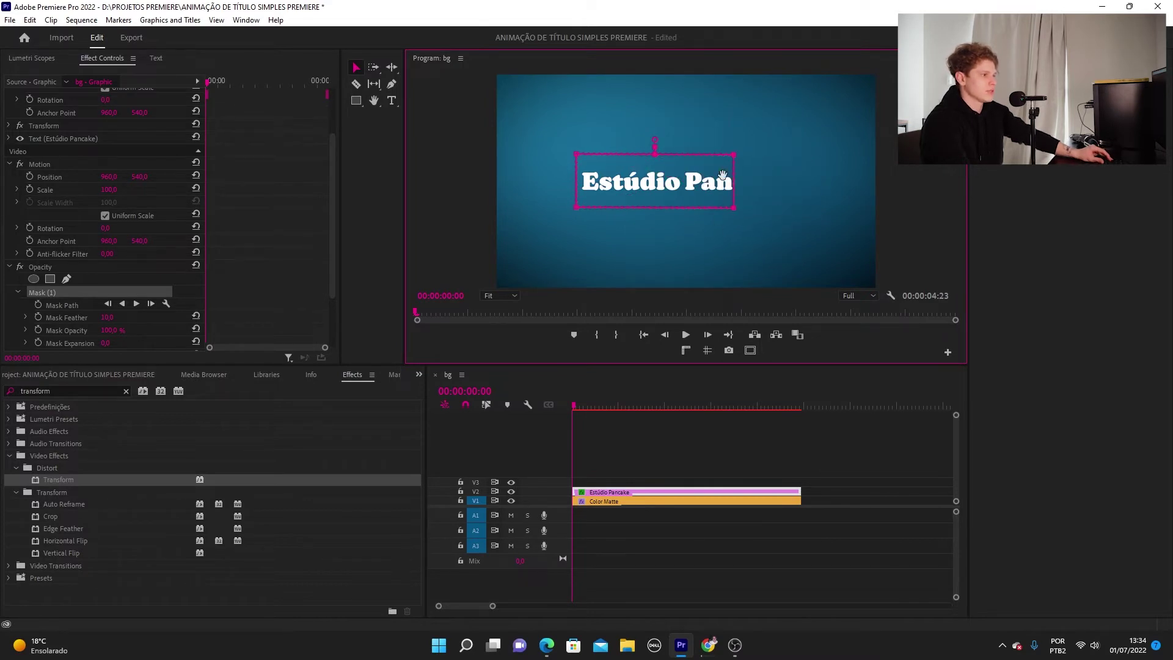
left_click_drag(734, 155, 799, 157)
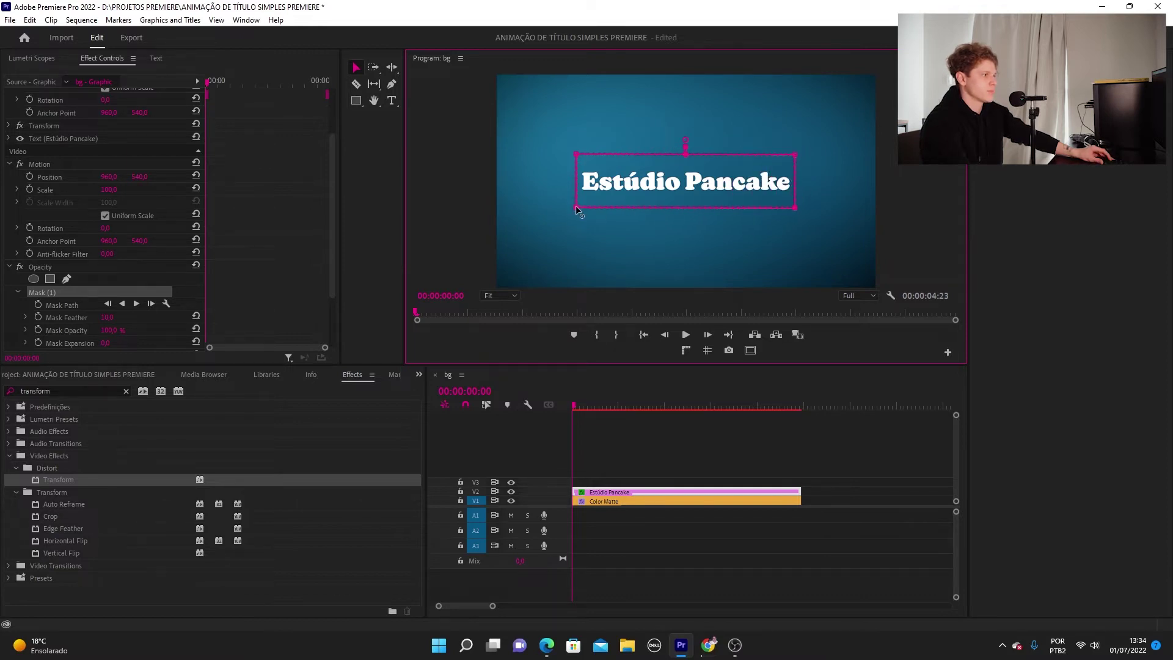
left_click_drag(574, 200, 574, 197)
left_click_drag(562, 130, 796, 162)
left_click_drag(537, 144, 807, 159)
left_click_drag(794, 154, 794, 165)
scroll(246, 287, "down", 3)
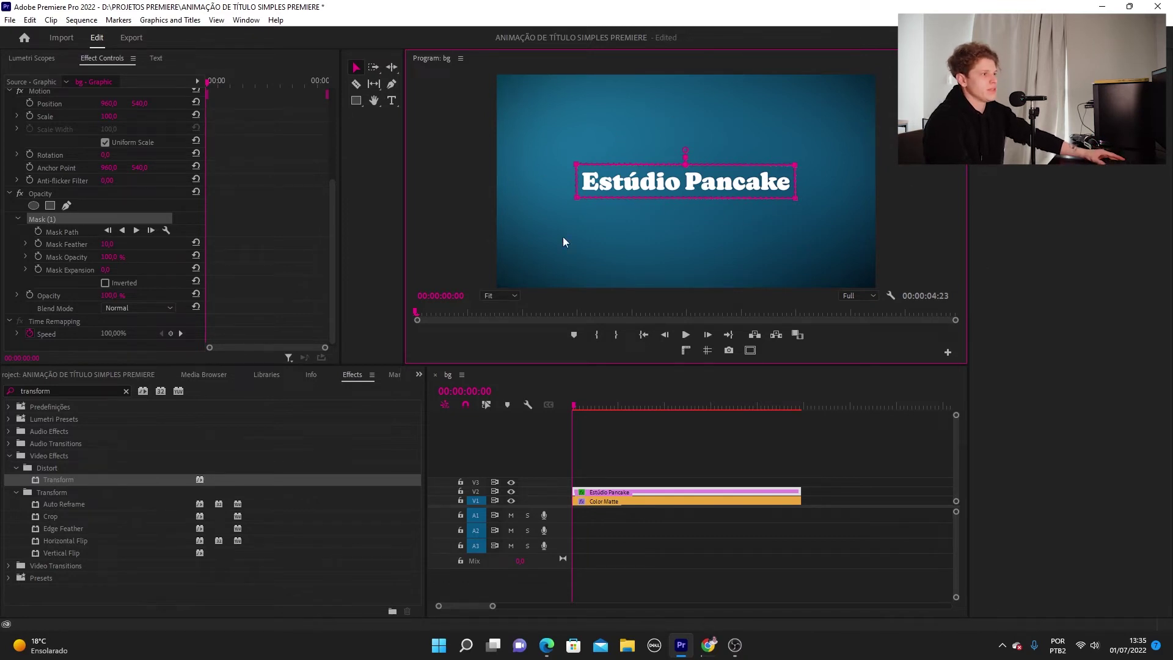
left_click(628, 466)
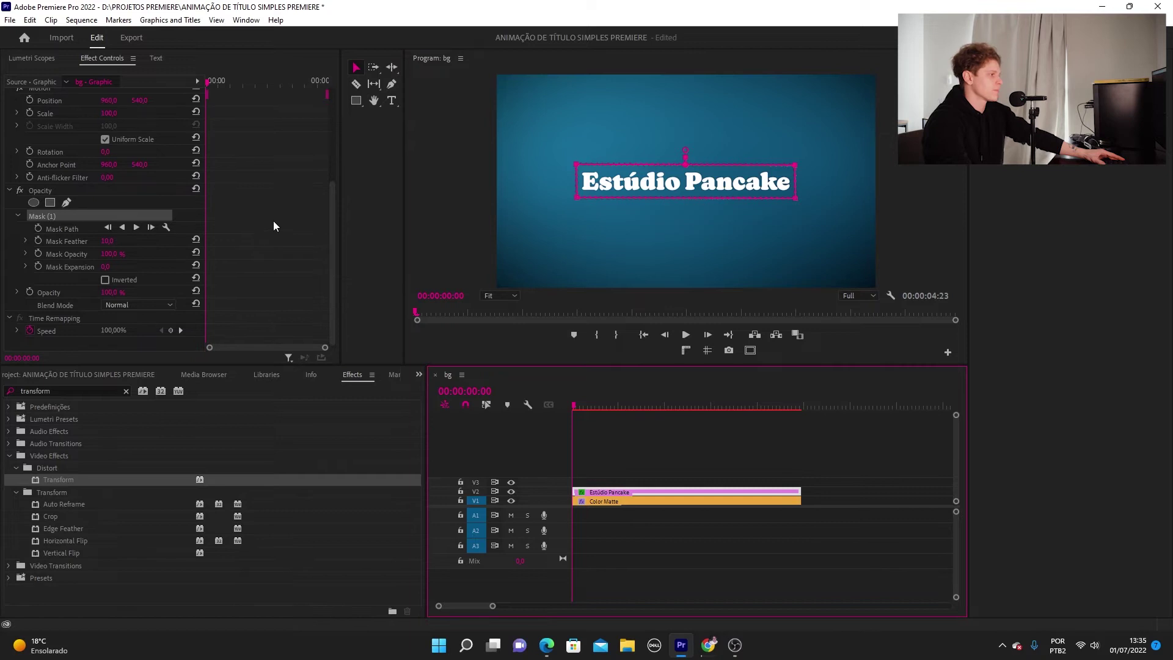
Expand the title's Transform effect and scrub Anchor Point Y to test sliding the title
scroll(273, 237, "up", 3)
scroll(274, 237, "up", 2)
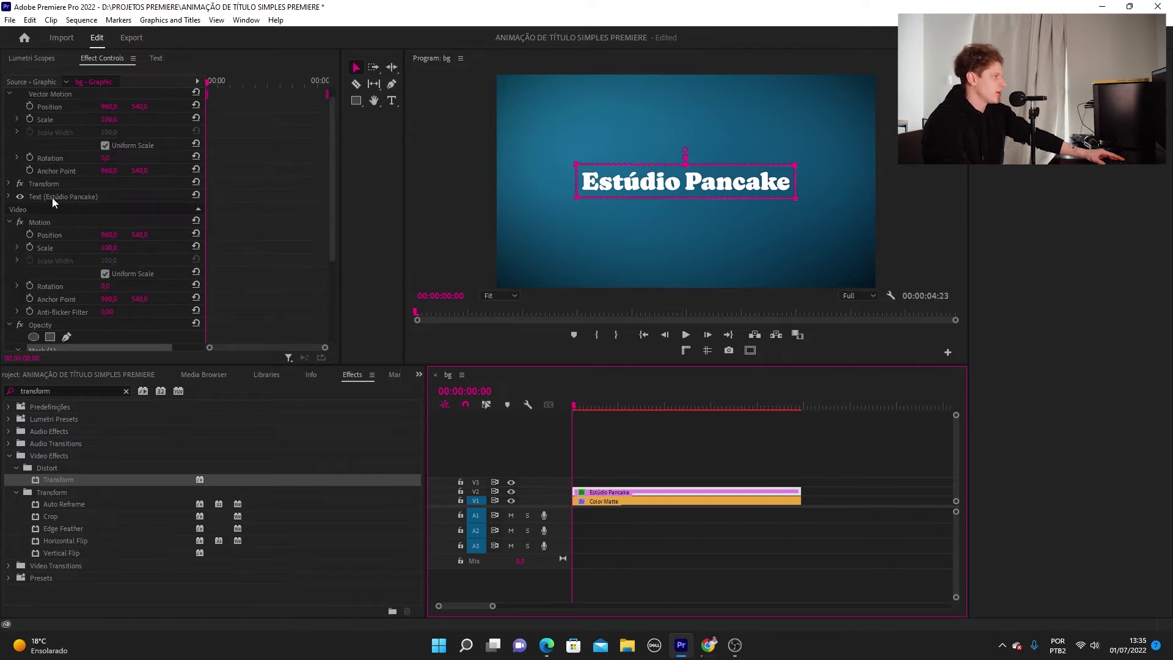
left_click(44, 184)
left_click(9, 184)
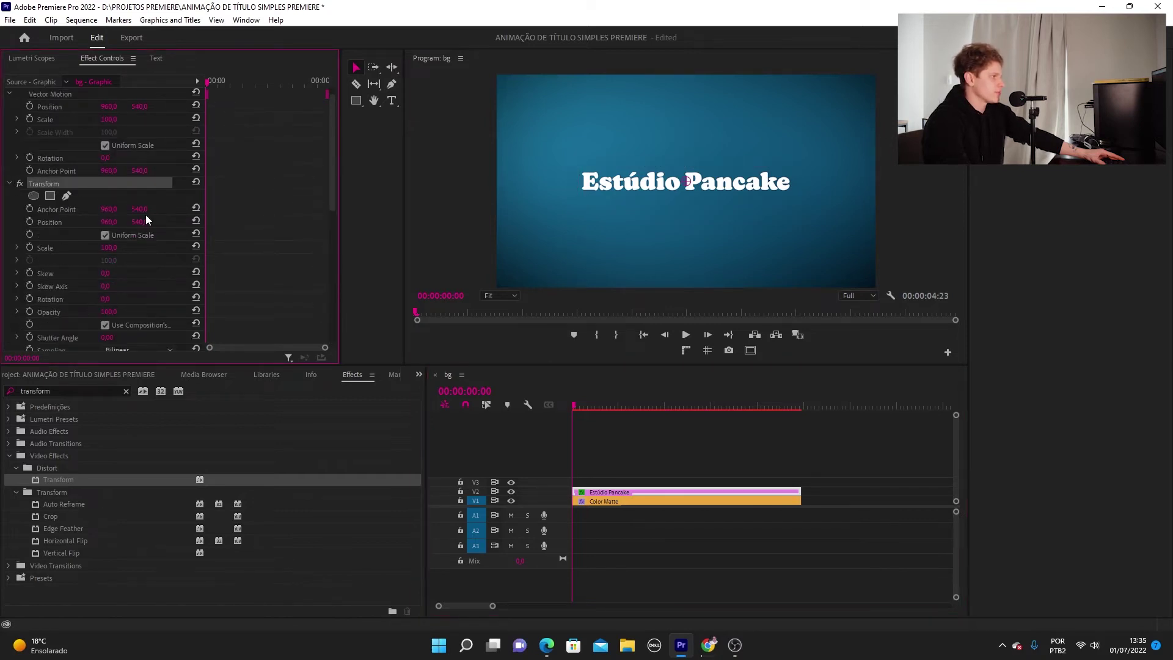
left_click_drag(139, 209, 160, 209)
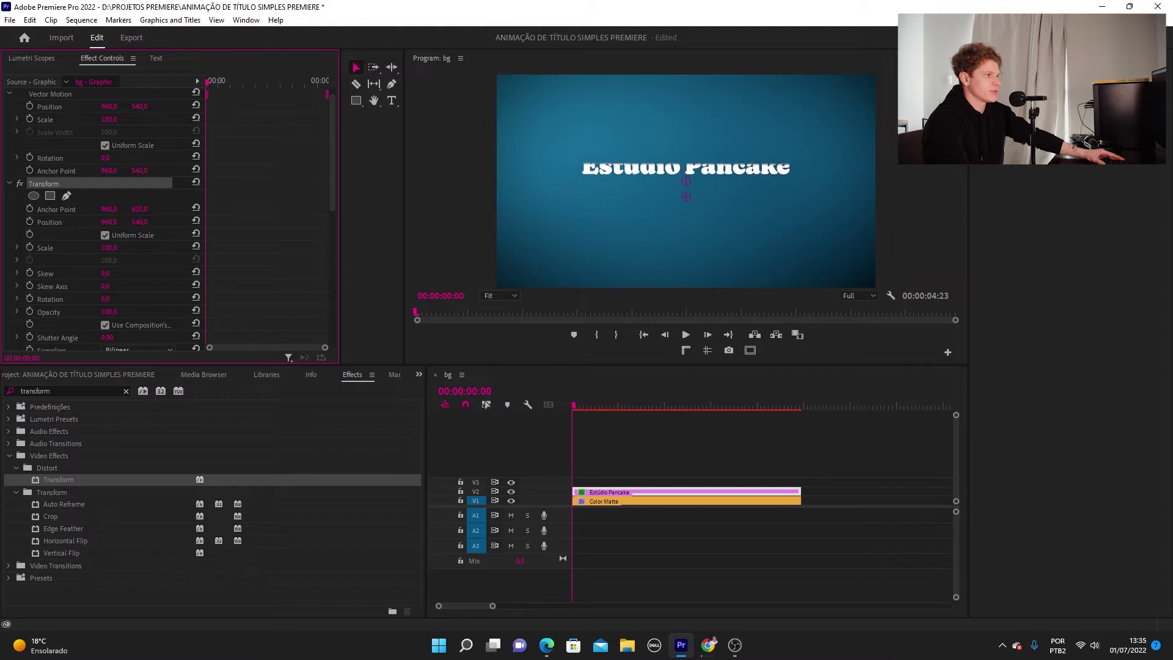
mouse_move(139, 209)
left_mouse_down()
mouse_move(129, 209)
mouse_move(607, 218)
left_mouse_up()
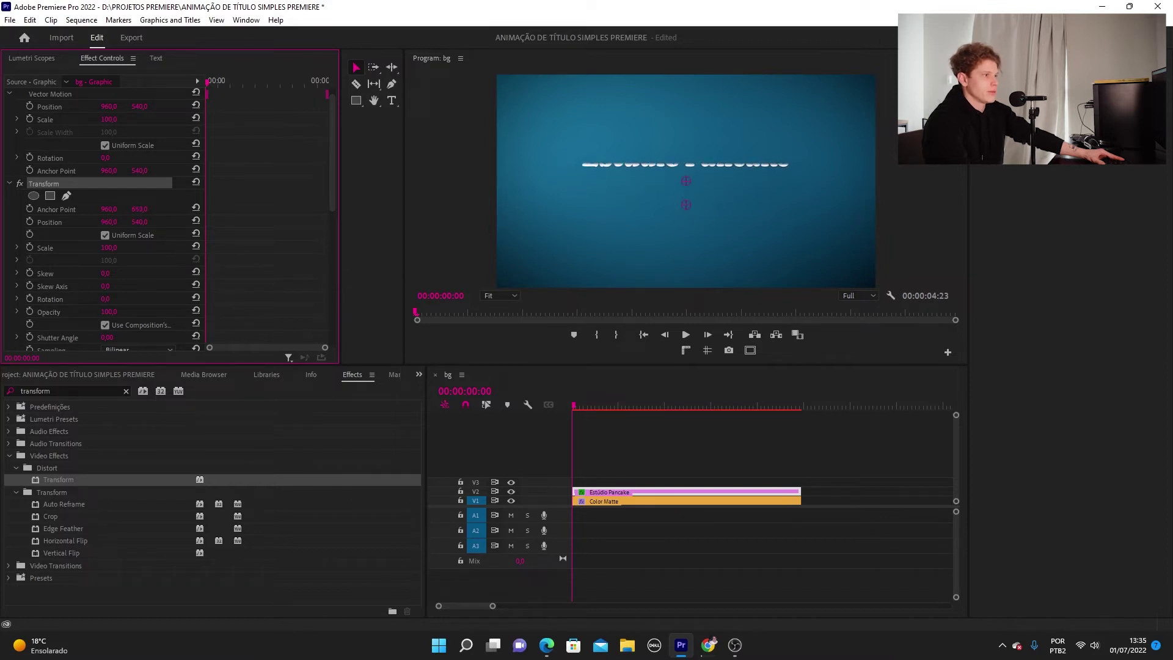
Set the Transform anchor point back to 960, 540 so the title stays centred
scroll(262, 247, "down", 3)
left_click(19, 291)
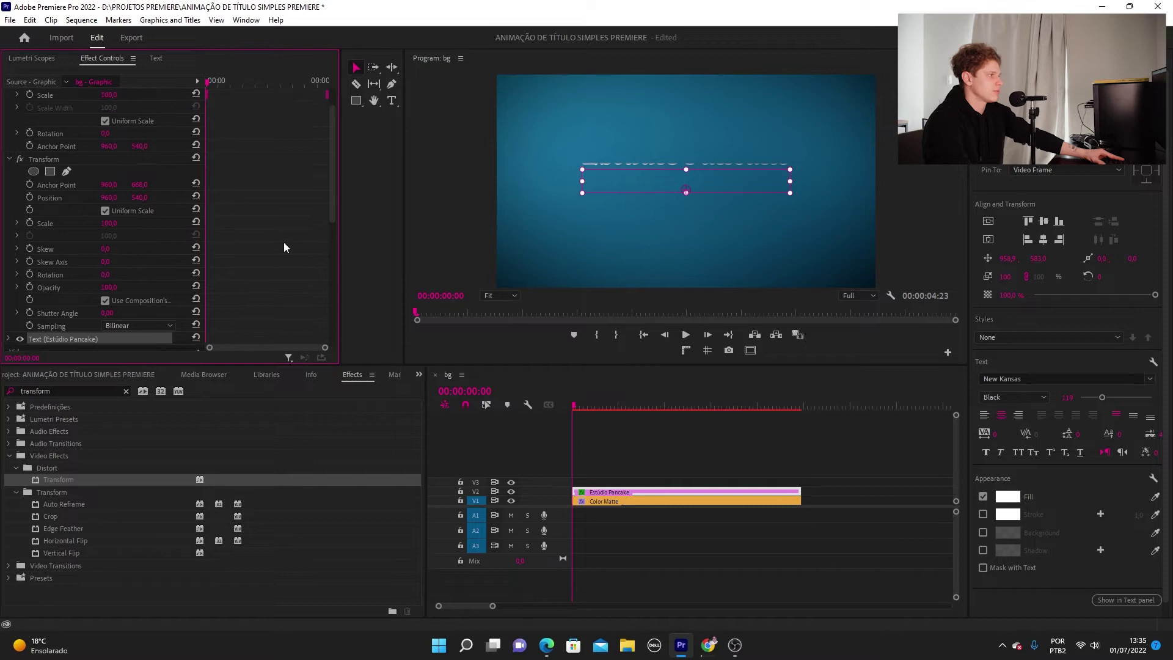
scroll(283, 244, "up", 3)
left_click_drag(685, 190, 686, 189)
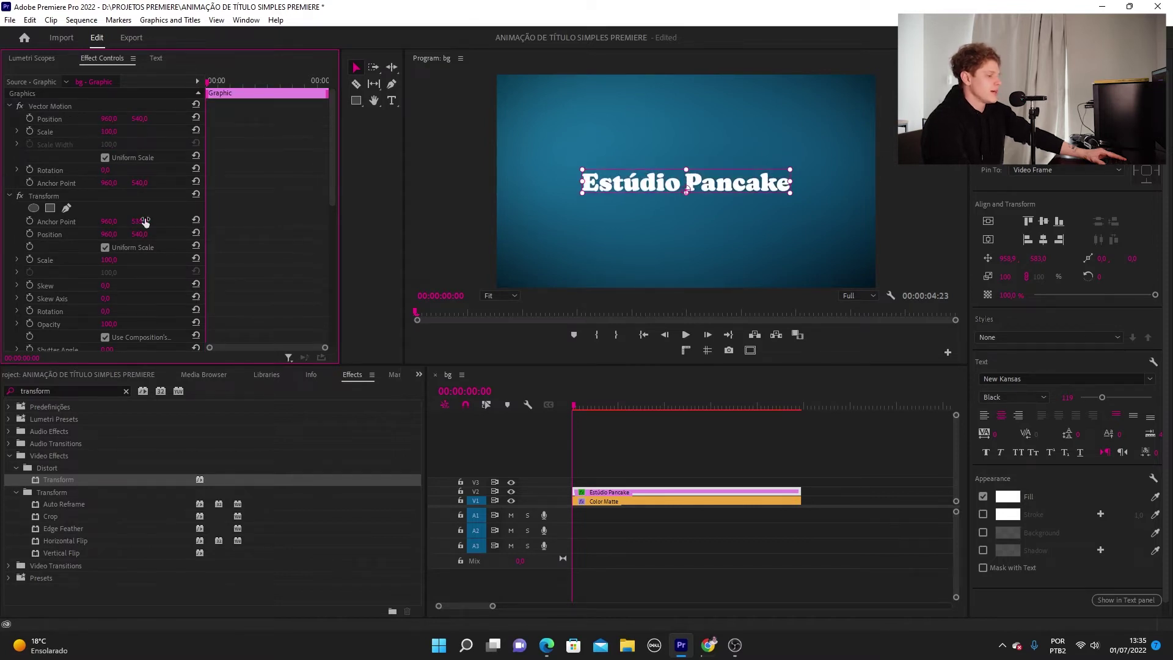
left_click_drag(144, 222, 129, 216)
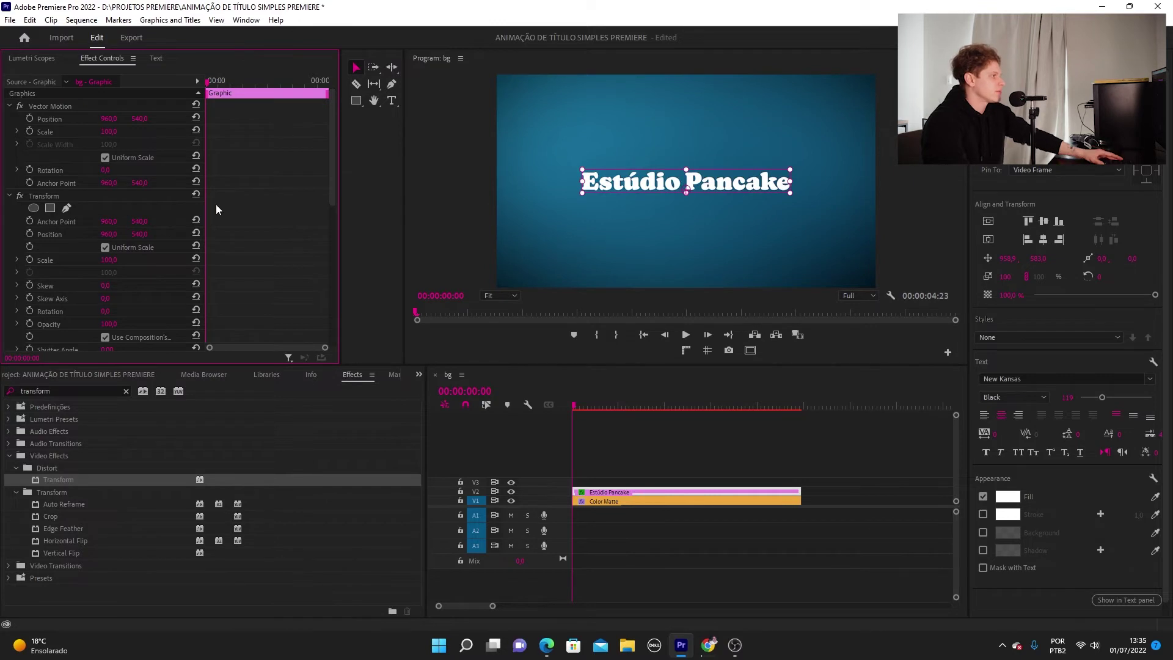
left_click_drag(225, 76, 246, 88)
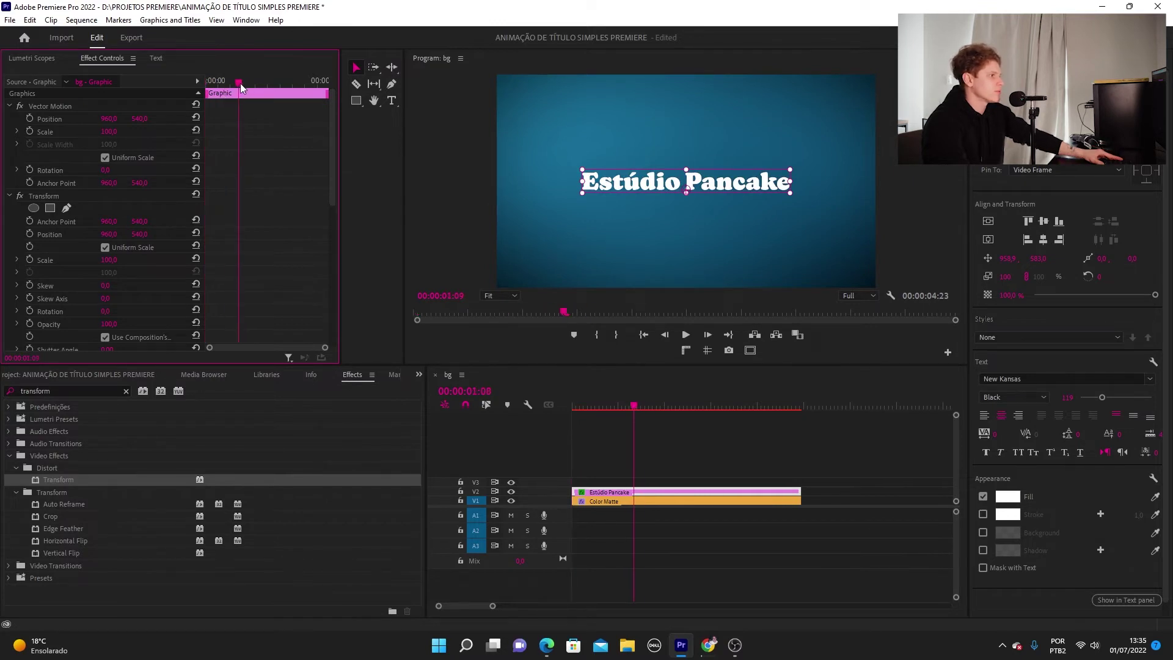
Keyframe Position at 00:00:01:13, then set Position Y to about 709 at 00:00:00:00
left_click(30, 235)
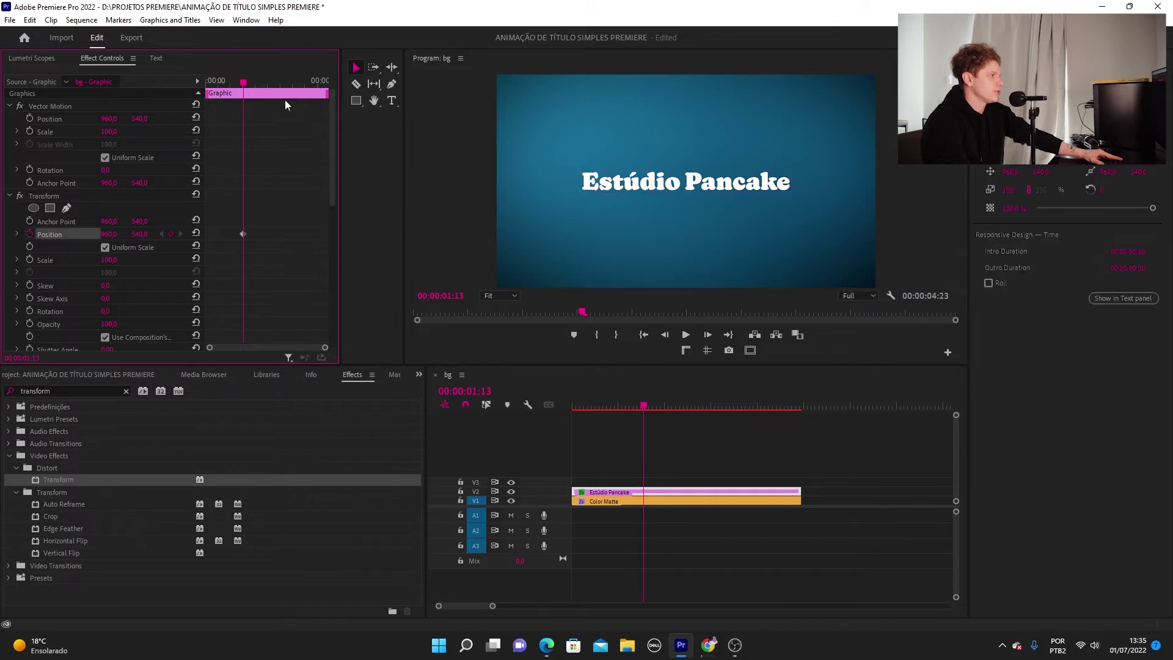
left_click_drag(232, 81, 218, 93)
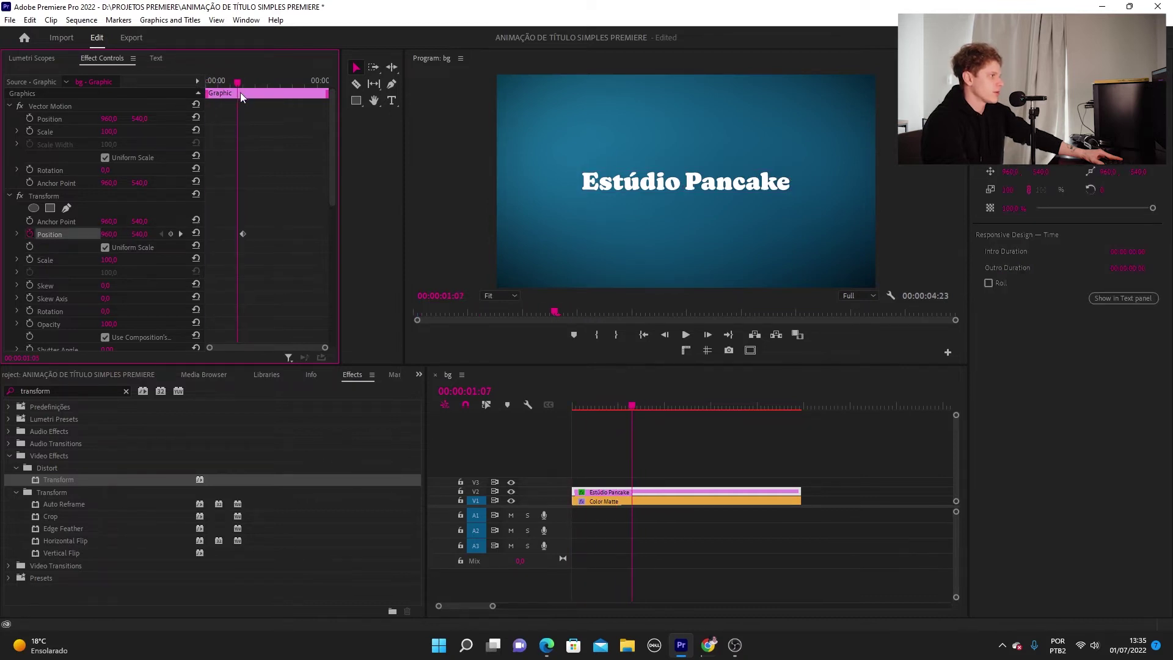
left_click_drag(220, 97, 204, 101)
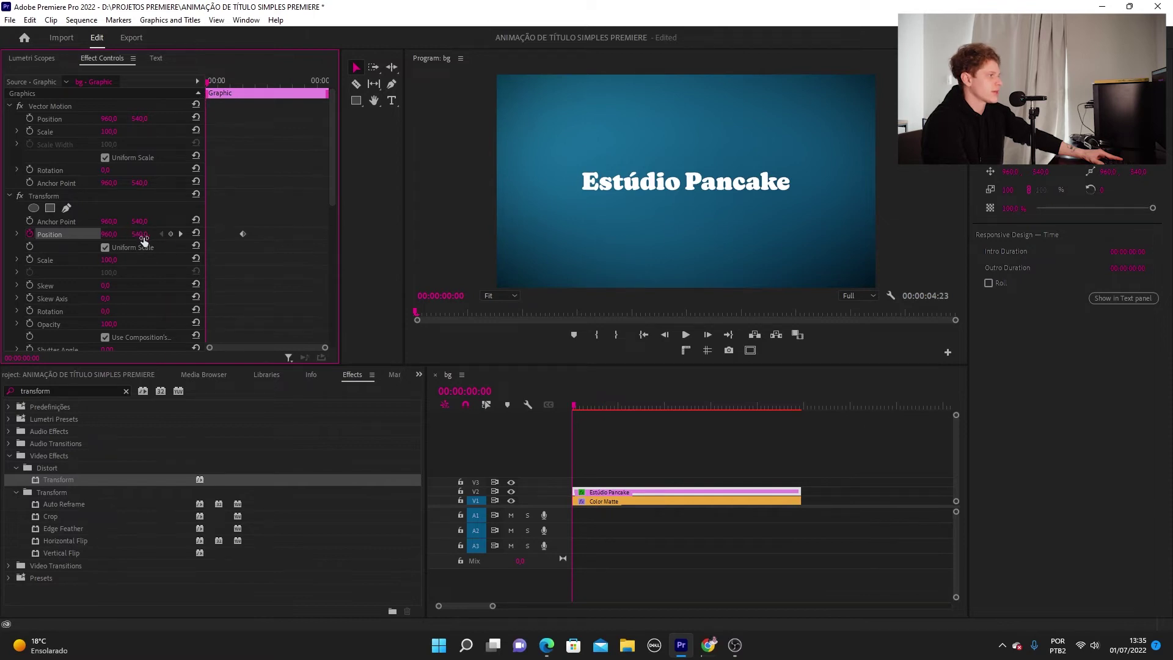
left_click_drag(136, 237, 227, 237)
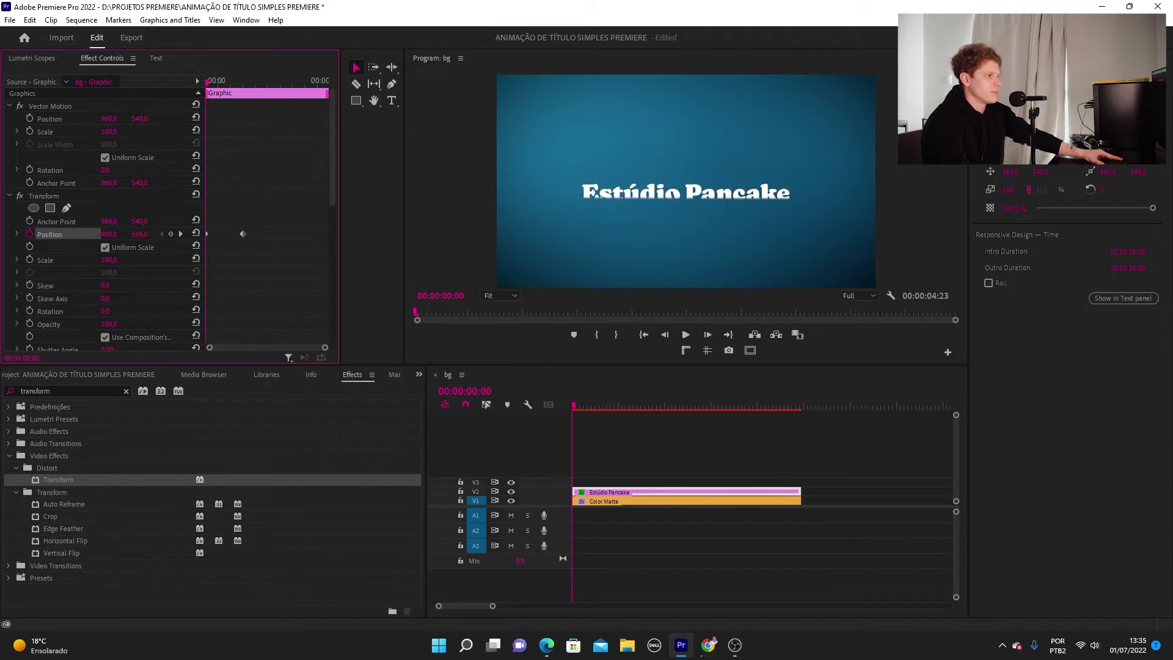
left_click_drag(139, 234, 119, 234)
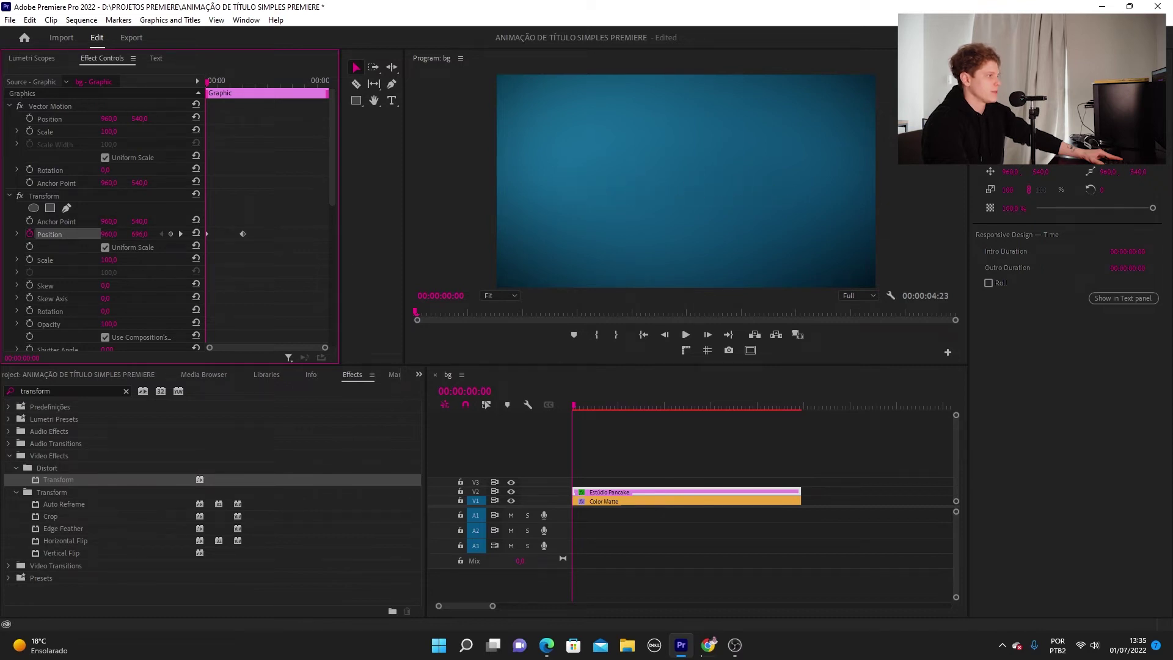
mouse_move(136, 233)
left_mouse_down()
mouse_move(89, 234)
mouse_move(136, 234)
left_mouse_up()
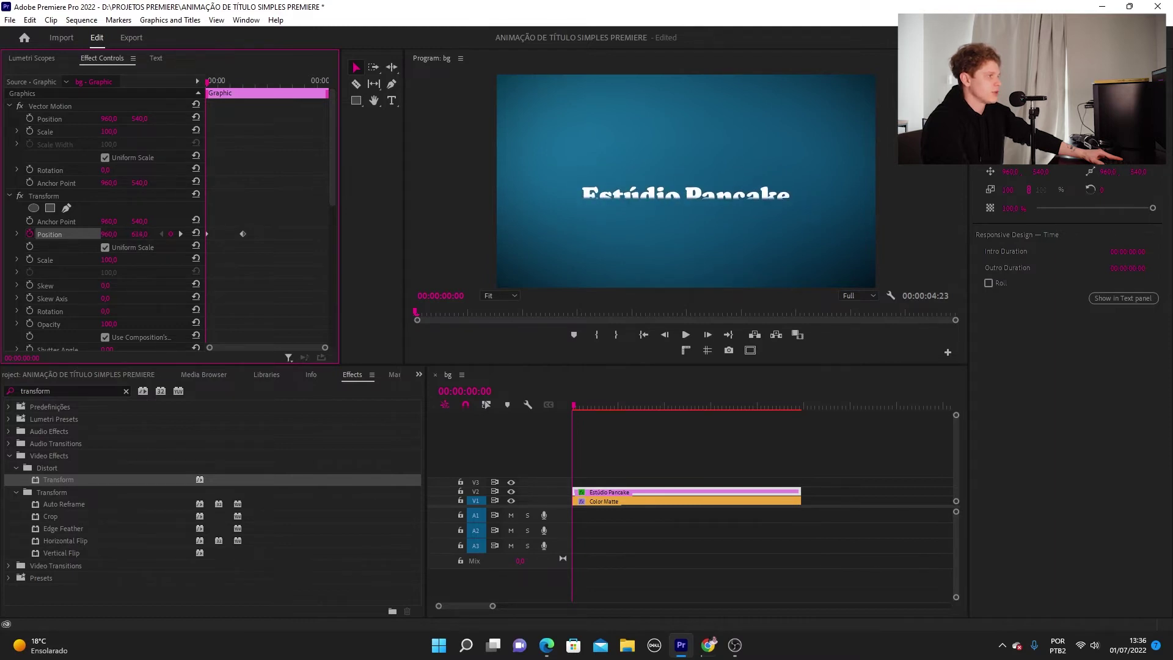
left_click_drag(139, 234, 174, 234)
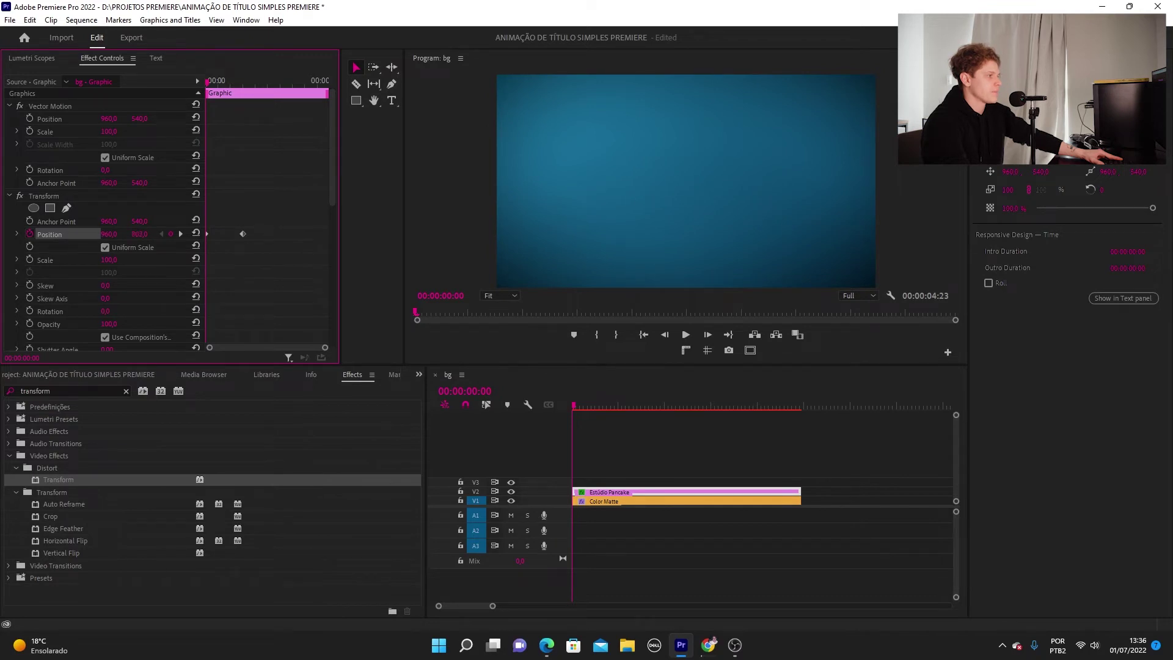
left_click_drag(139, 234, 36, 234)
left_click_drag(139, 233, 295, 234)
Play back the title's rise and open the Position velocity graph
key("space")
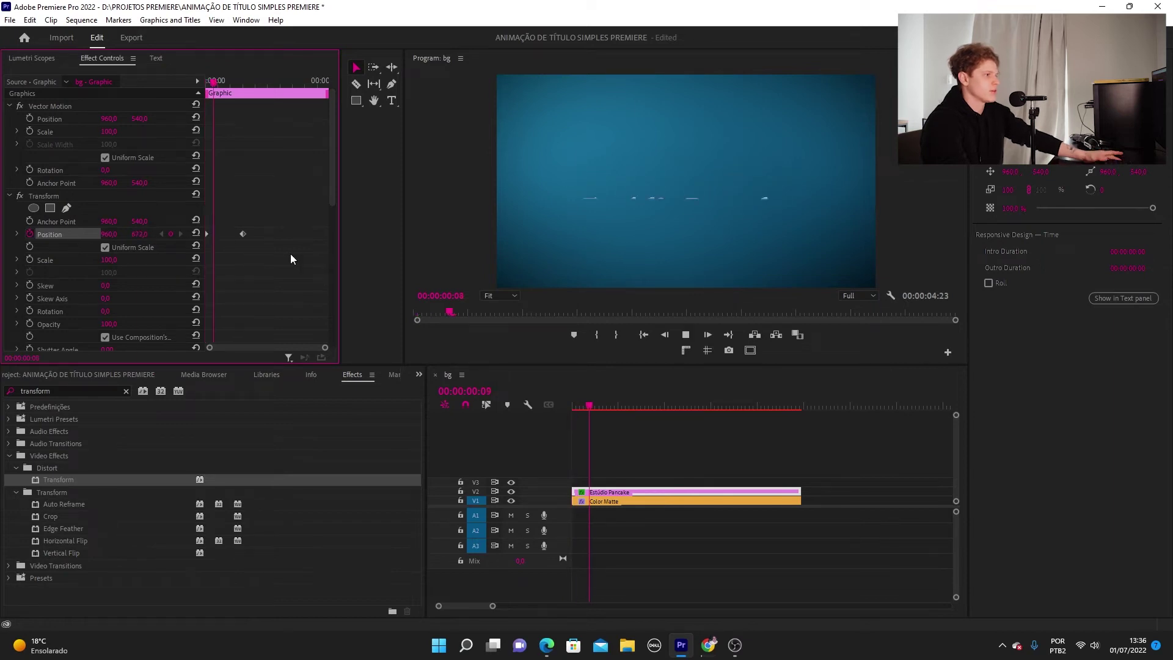
key("space")
key("space")
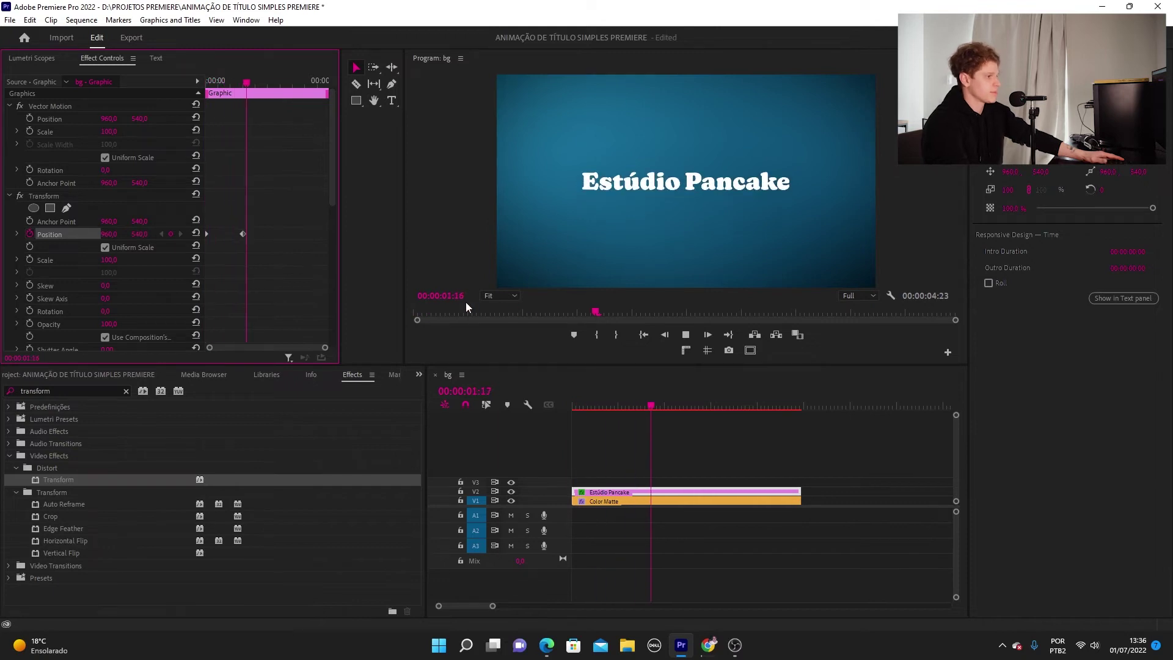
key("space")
left_click(237, 82)
left_click(19, 233)
left_click(20, 234)
left_click(20, 233)
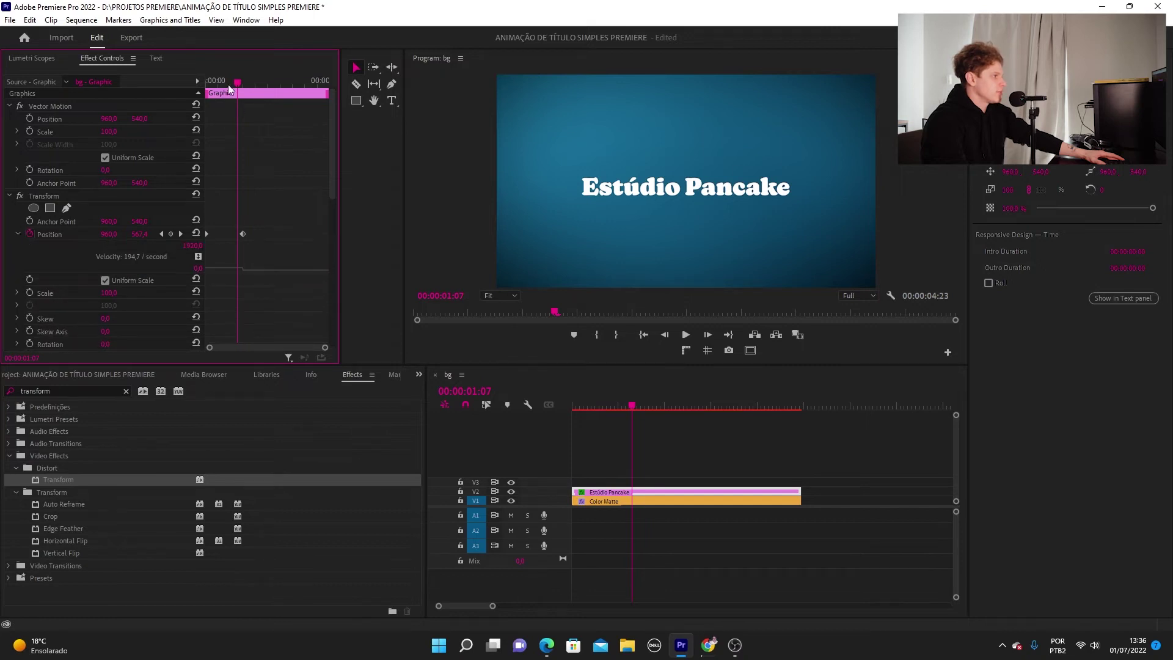
Apply Ease In and Ease Out temporal interpolation to the title's Position keyframes
left_click_drag(232, 95, 217, 93)
right_click(243, 233)
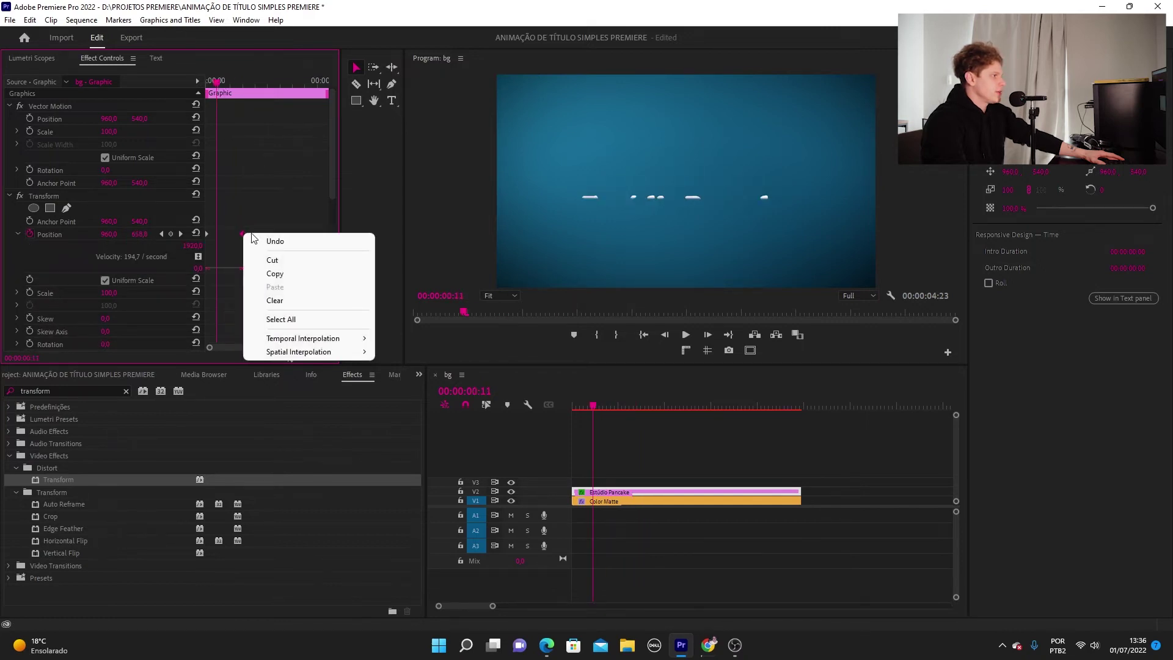
mouse_move(369, 341)
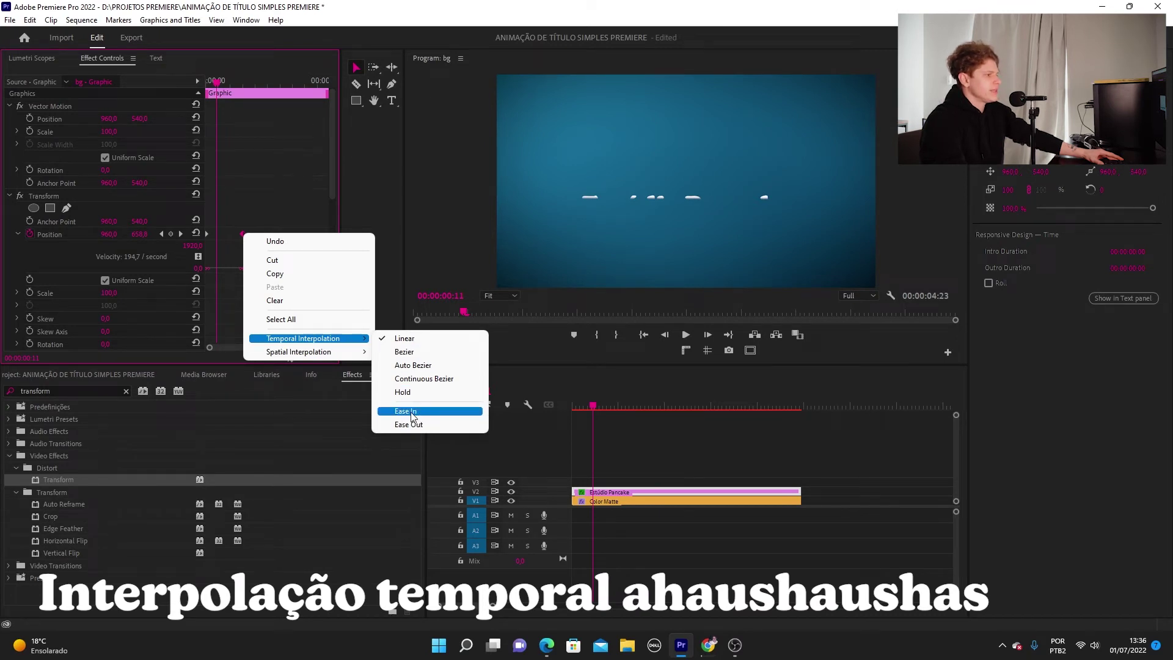
left_click(418, 413)
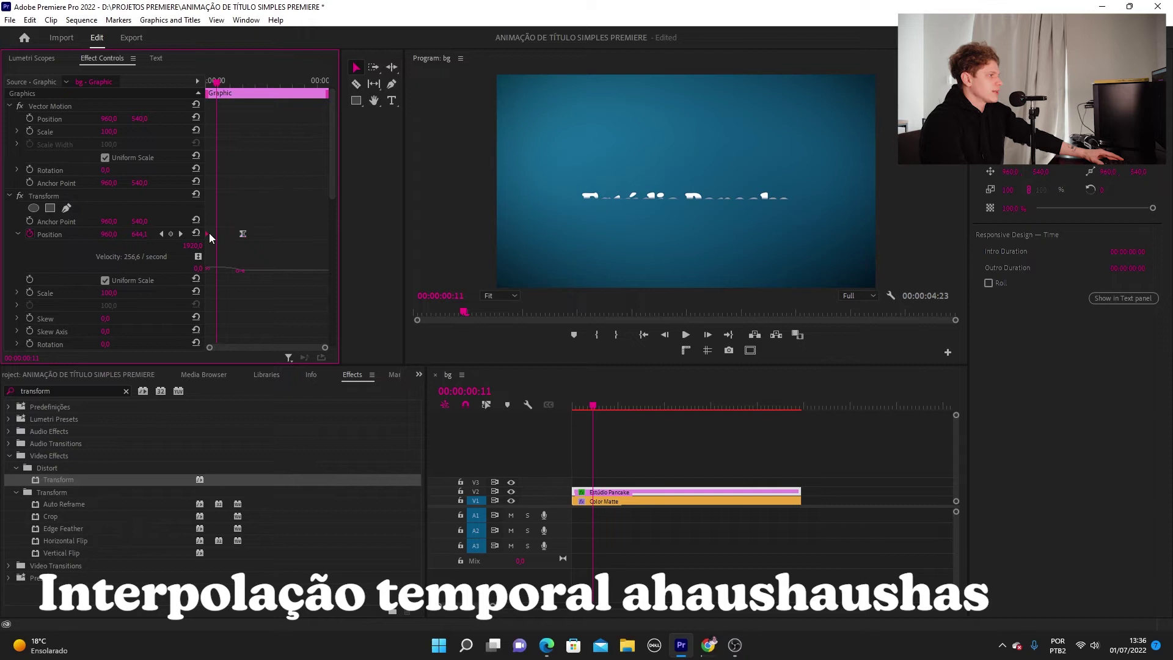
right_click(211, 233)
mouse_move(307, 338)
left_click(417, 427)
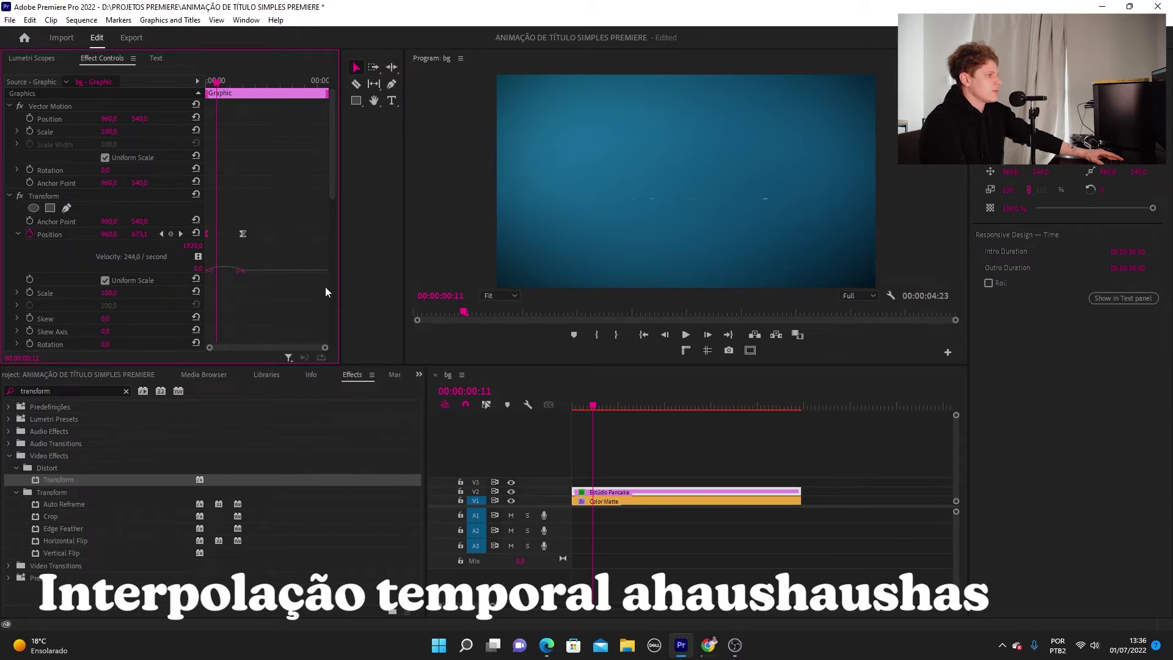
left_click(209, 80)
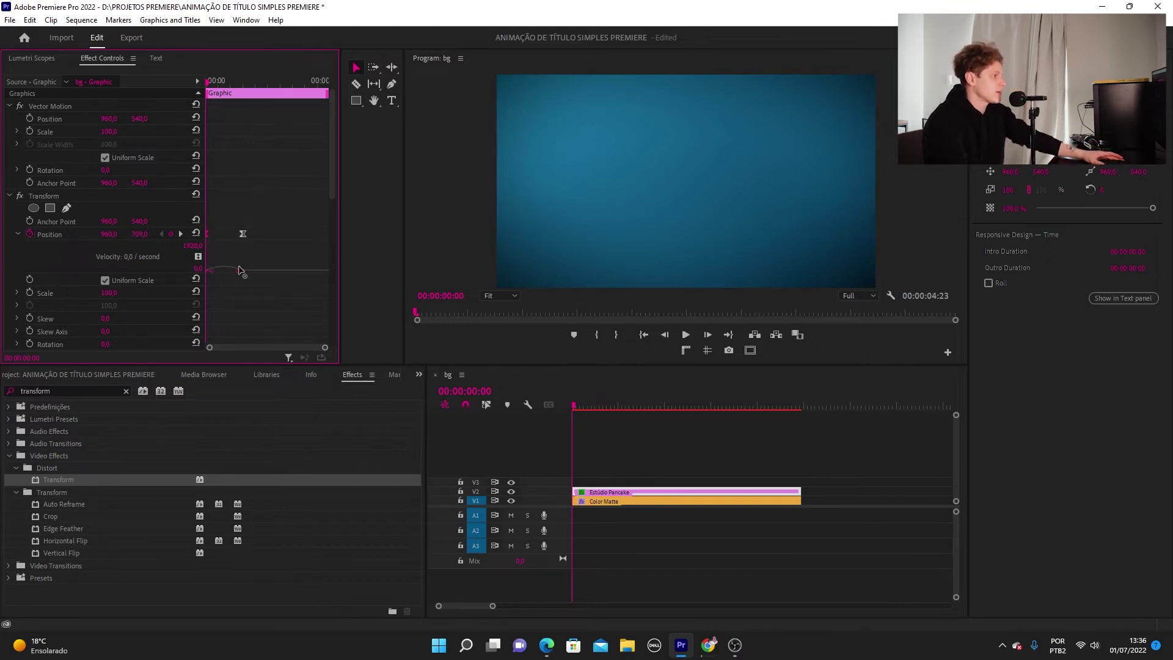
Reshape the Position velocity graph so the title rises fast and settles slowly, scrubbing to check it
scroll(247, 248, "up", 2)
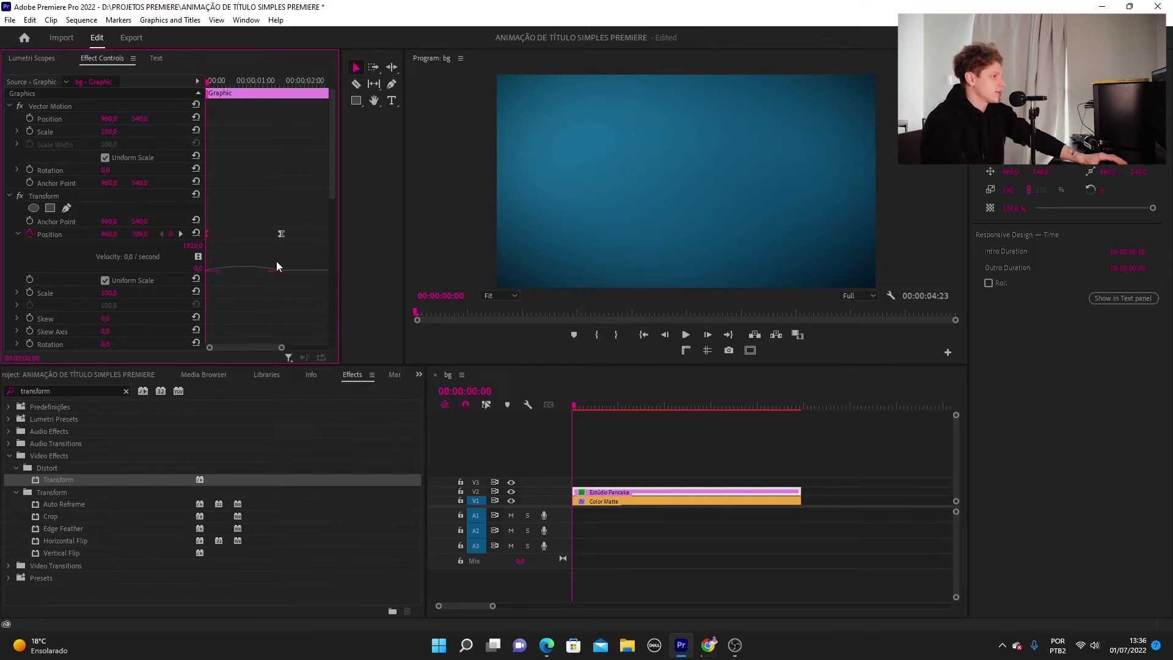
left_click_drag(269, 275, 250, 277)
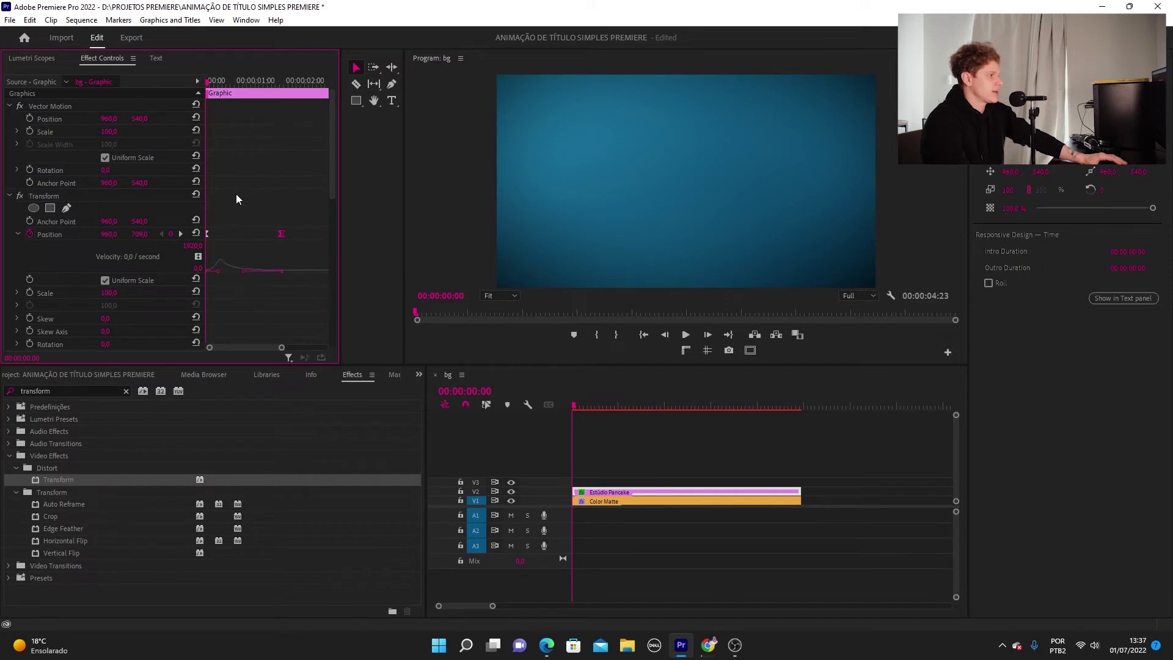
left_click_drag(213, 80, 209, 108)
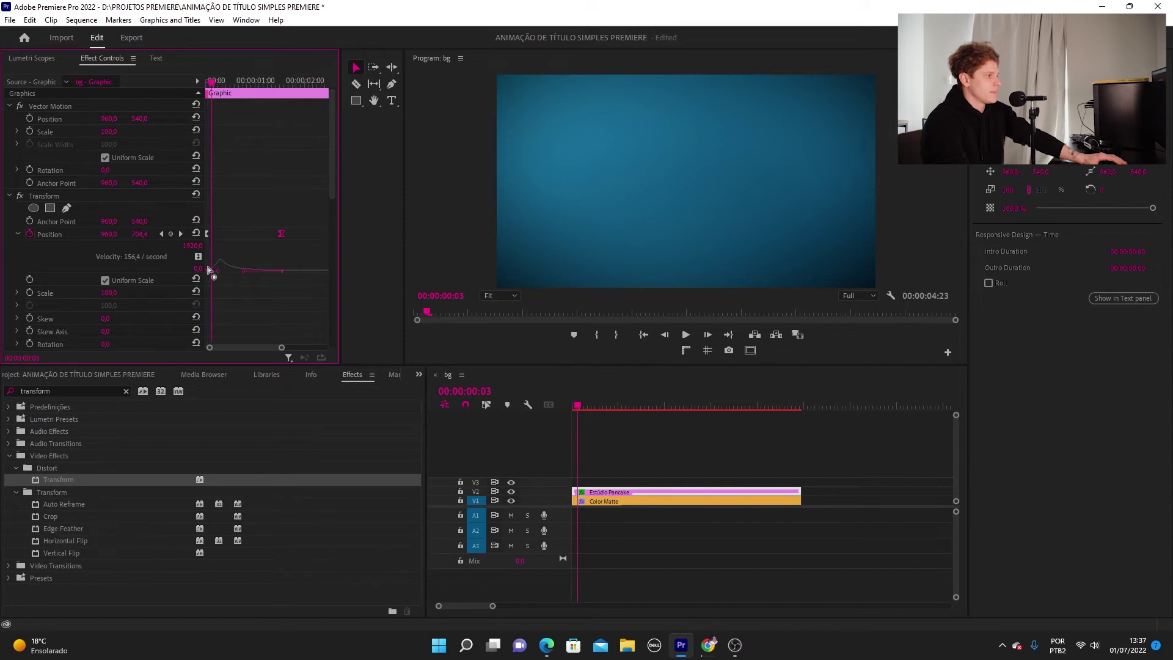
left_click_drag(218, 92, 229, 92)
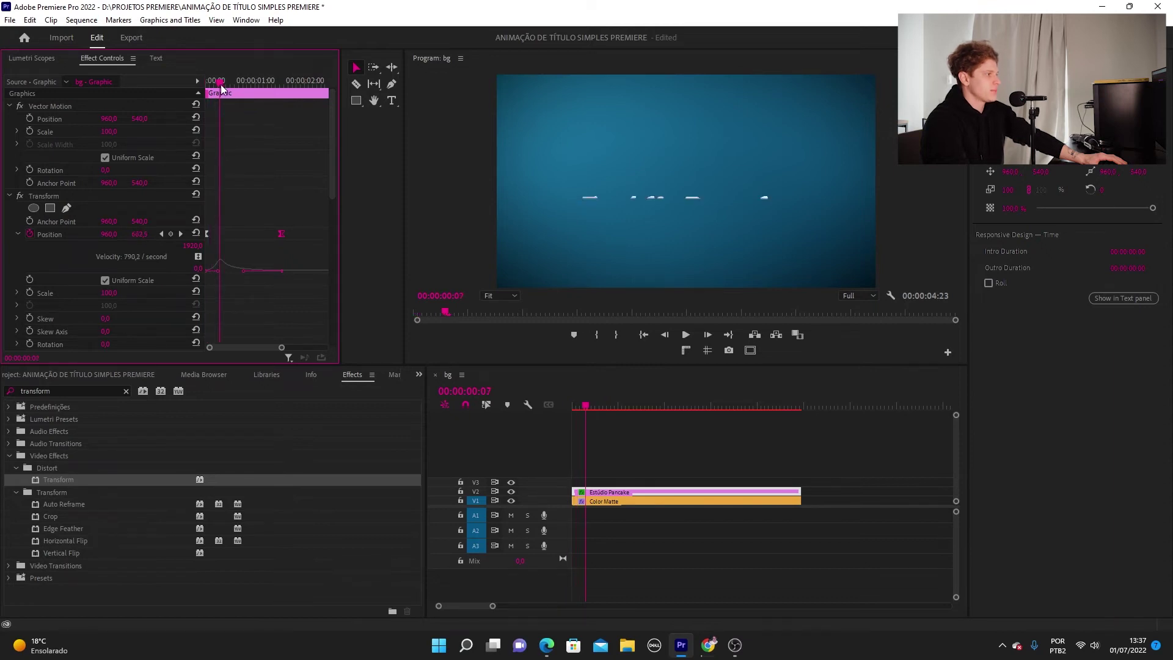
left_click_drag(229, 92, 206, 98)
Play the eased title rise back several times from the start
left_click(253, 167)
key("space")
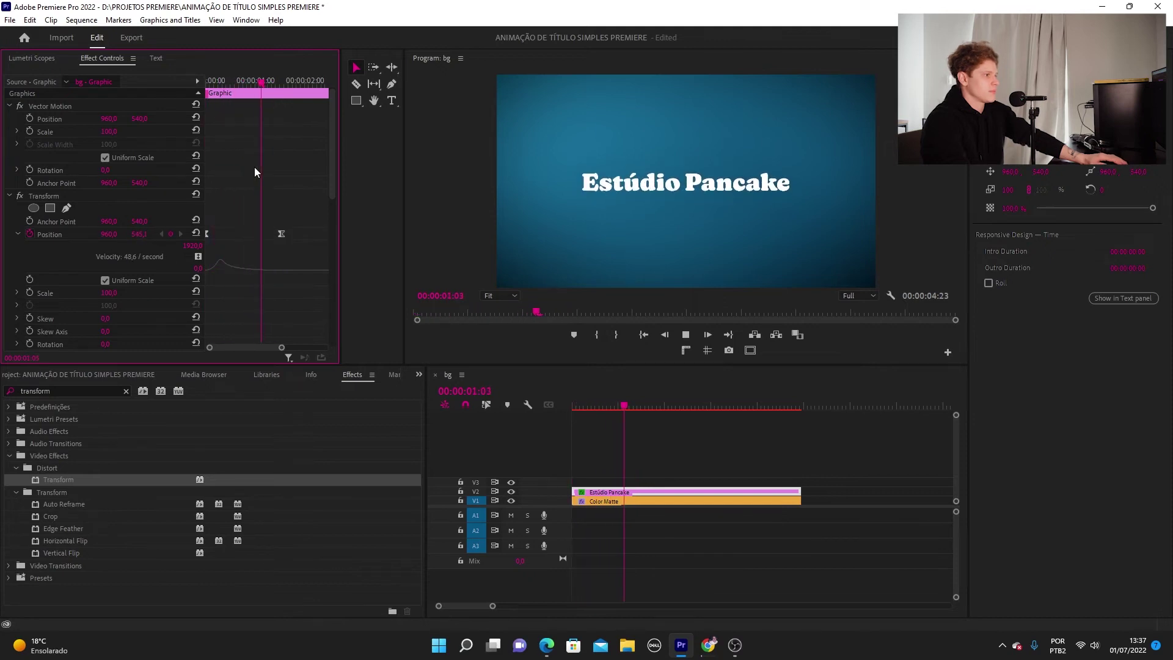
left_click_drag(240, 80, 185, 102)
key("space")
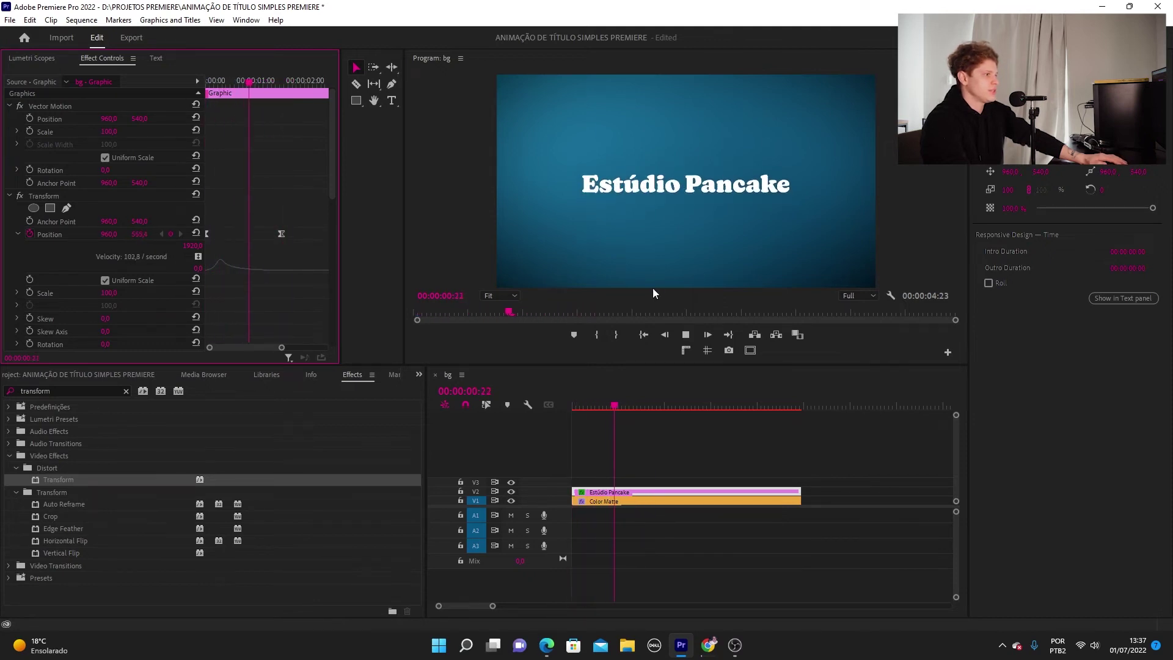
left_click_drag(255, 80, 205, 91)
key("space")
key("space")
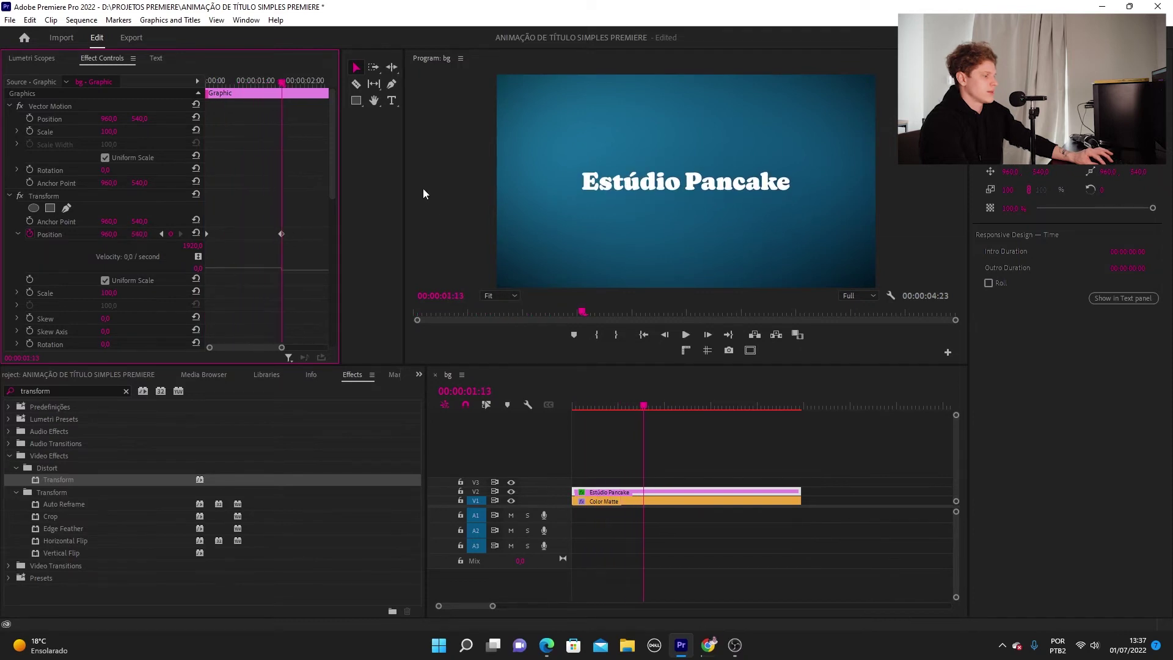
left_click_drag(243, 82, 207, 82)
key("space")
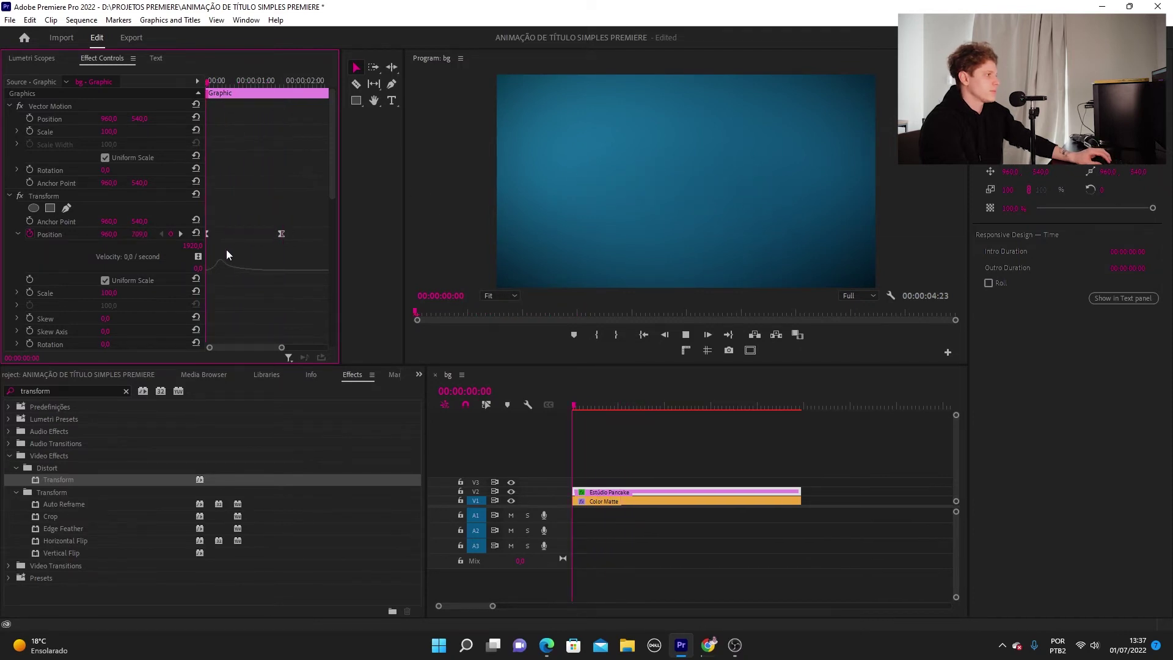
Replay the preview from the beginning once more, then stop it
key("space")
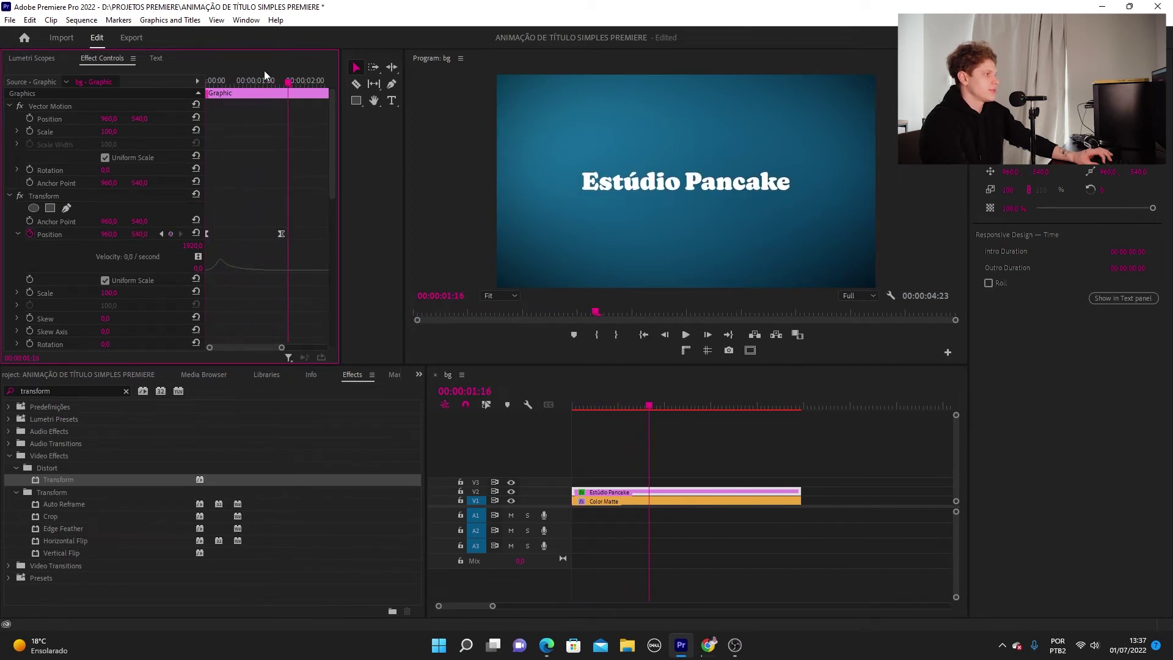
key("Home")
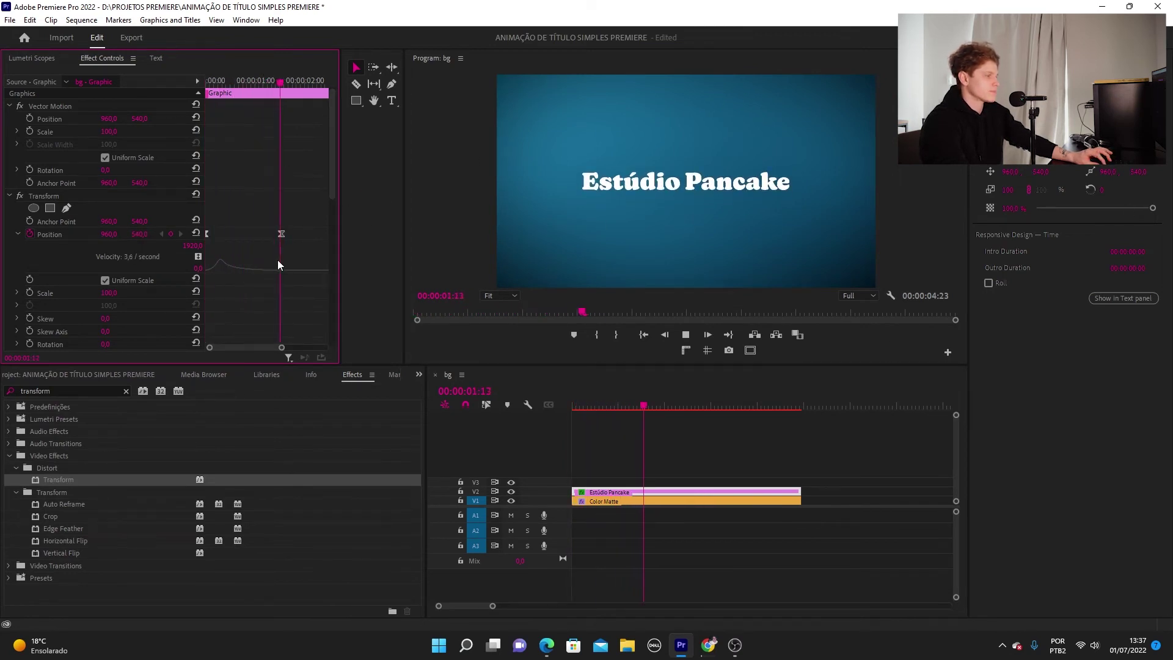
key("Home")
key("space")
scroll(229, 246, "down", 1)
scroll(229, 246, "down", 1)
scroll(229, 247, "down", 1)
scroll(53, 260, "down", 1)
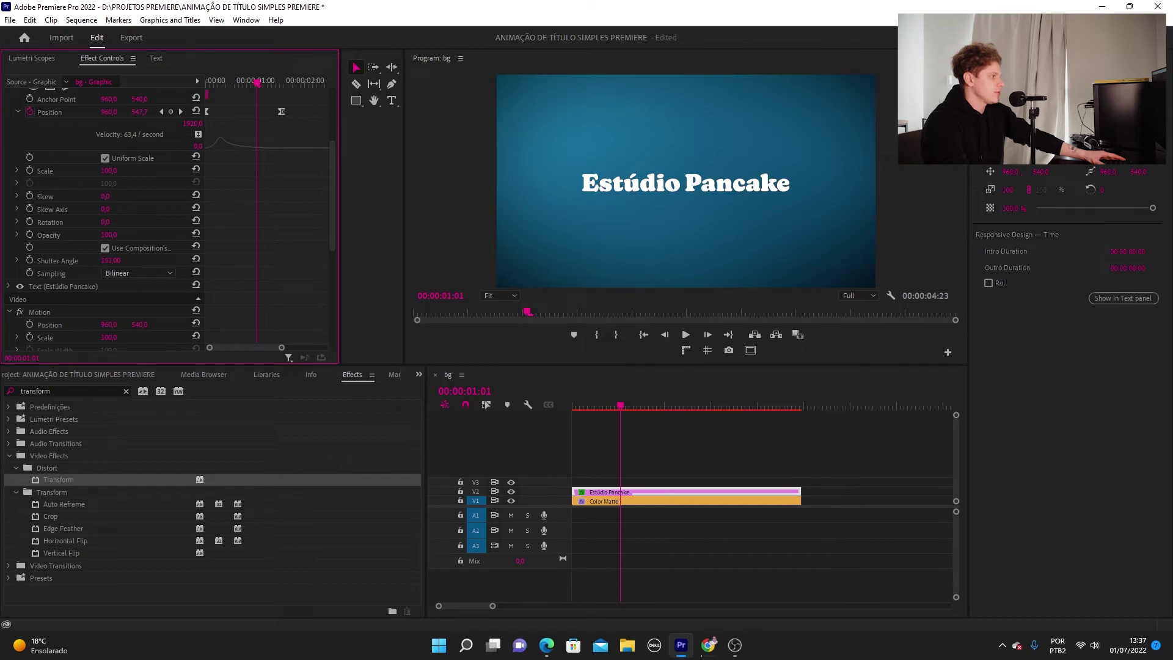
Play the title animation and set the Program monitor zoom to 75%
key("space")
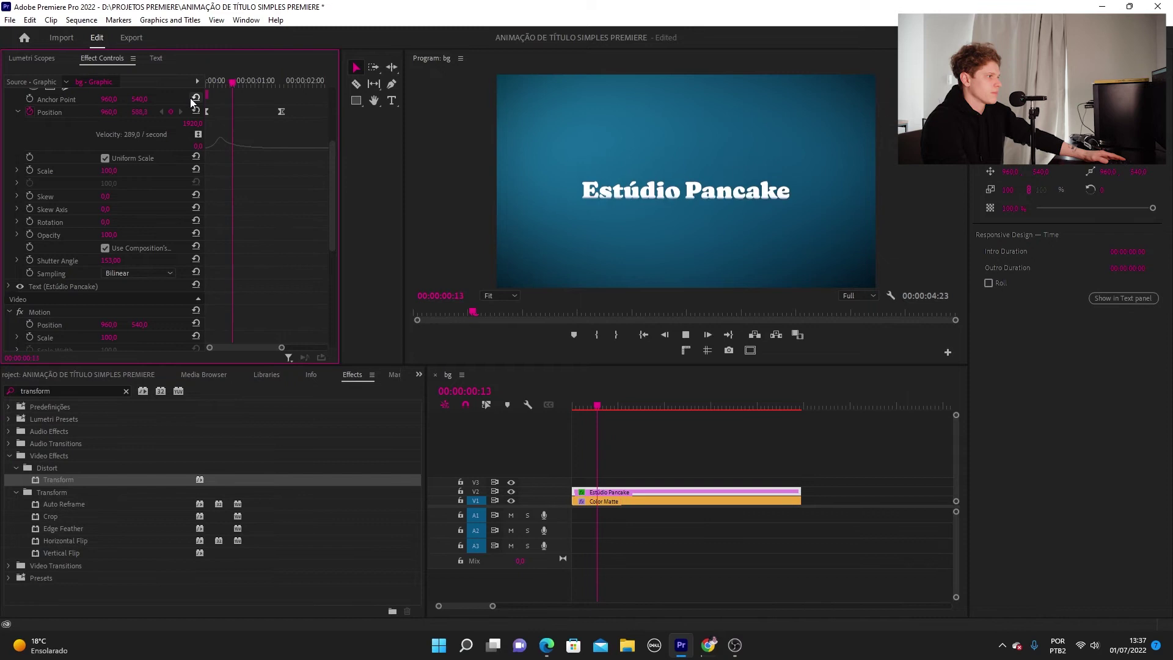
key("space")
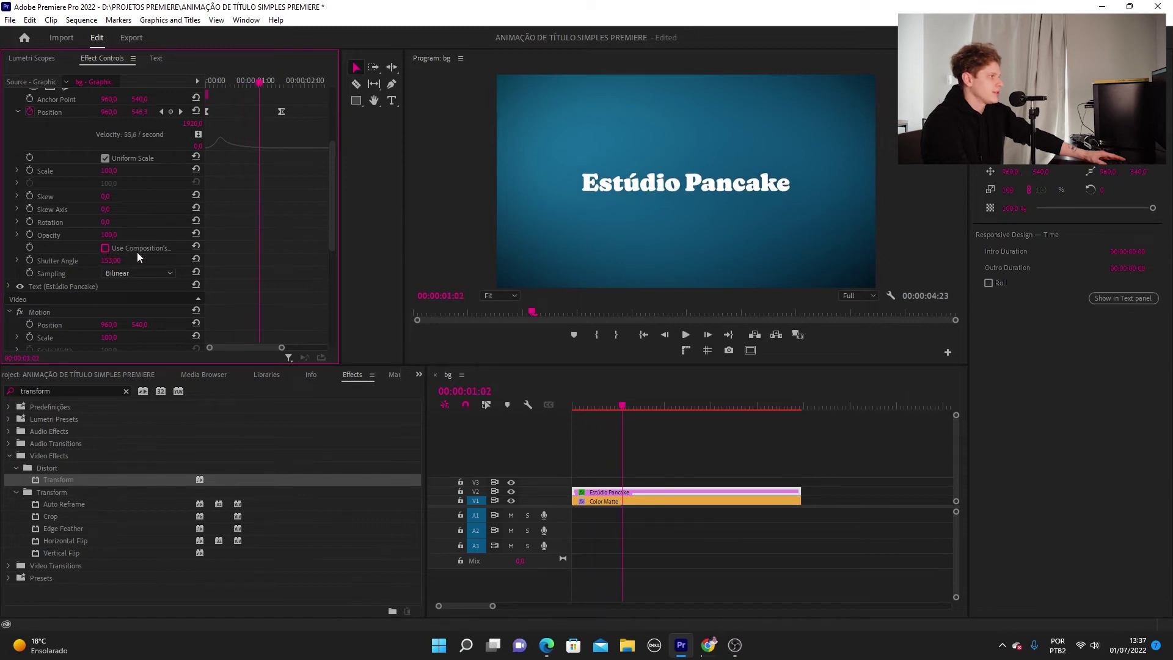
key("Home")
key("space")
key("space")
left_click(460, 295)
left_click(497, 350)
Replay the title animation from the start several times until the title lands
key("space")
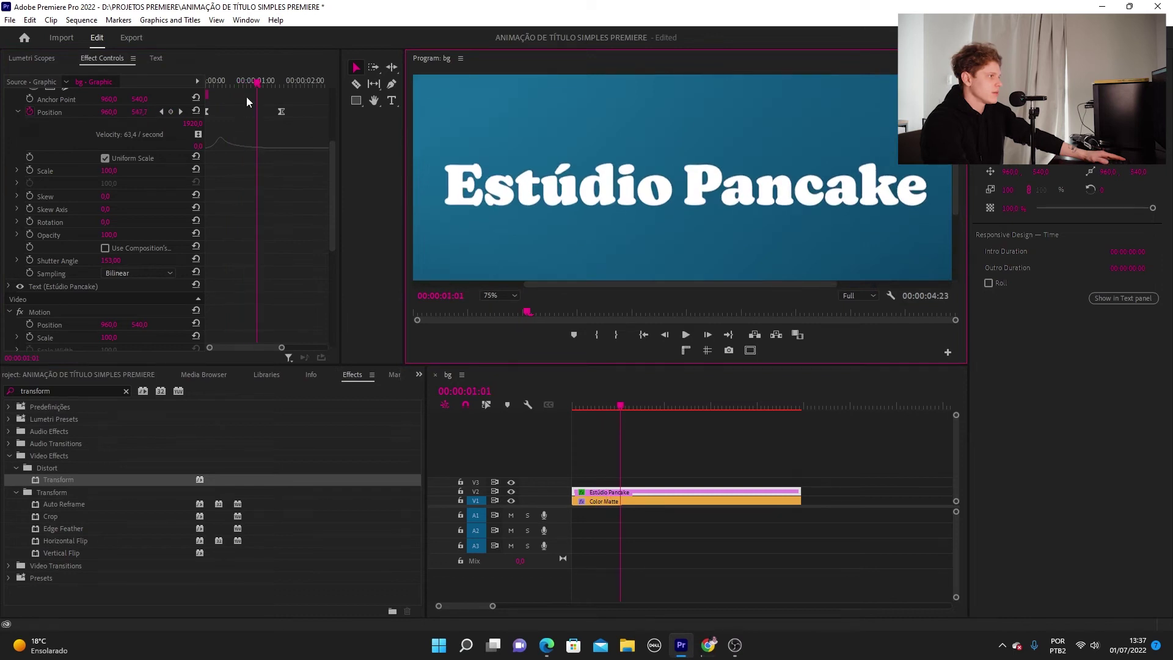
key("space")
key("Home")
key("space")
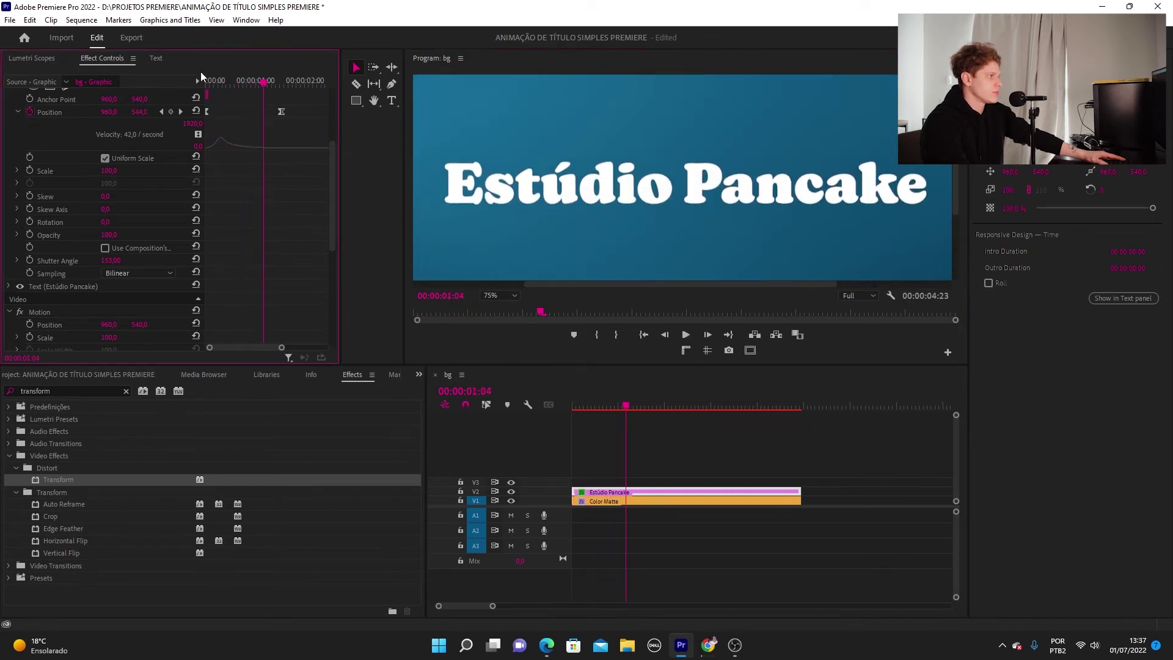
key("space")
key("Home")
key("space")
key("Home")
key("Home")
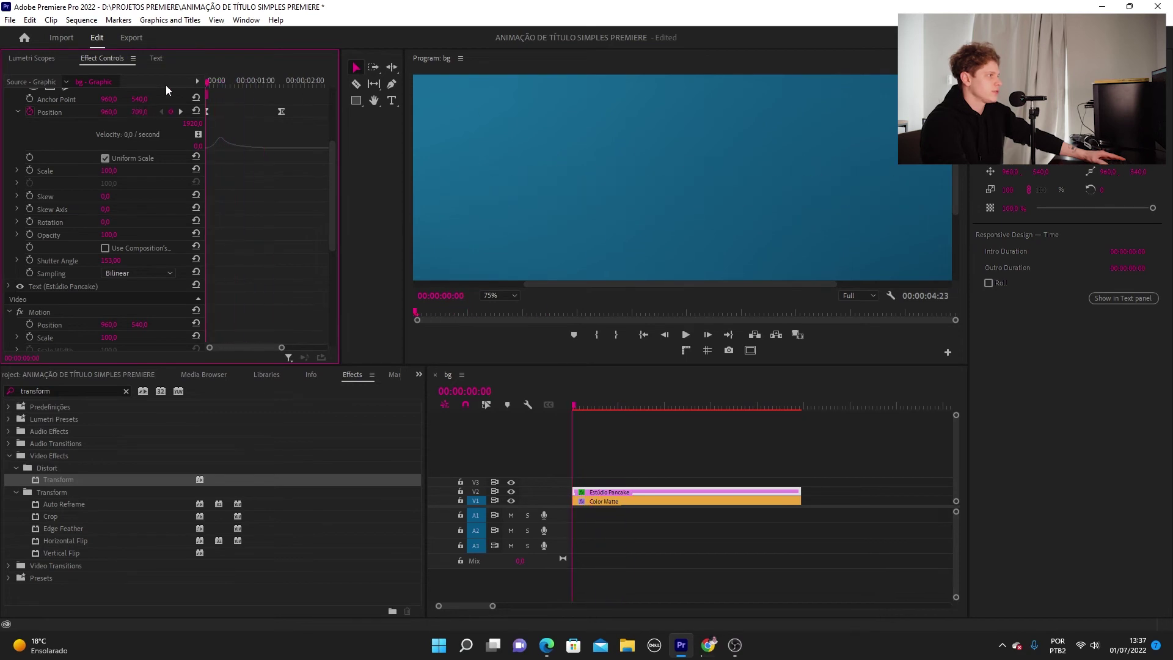
key("space")
left_click_drag(335, 184, 333, 249)
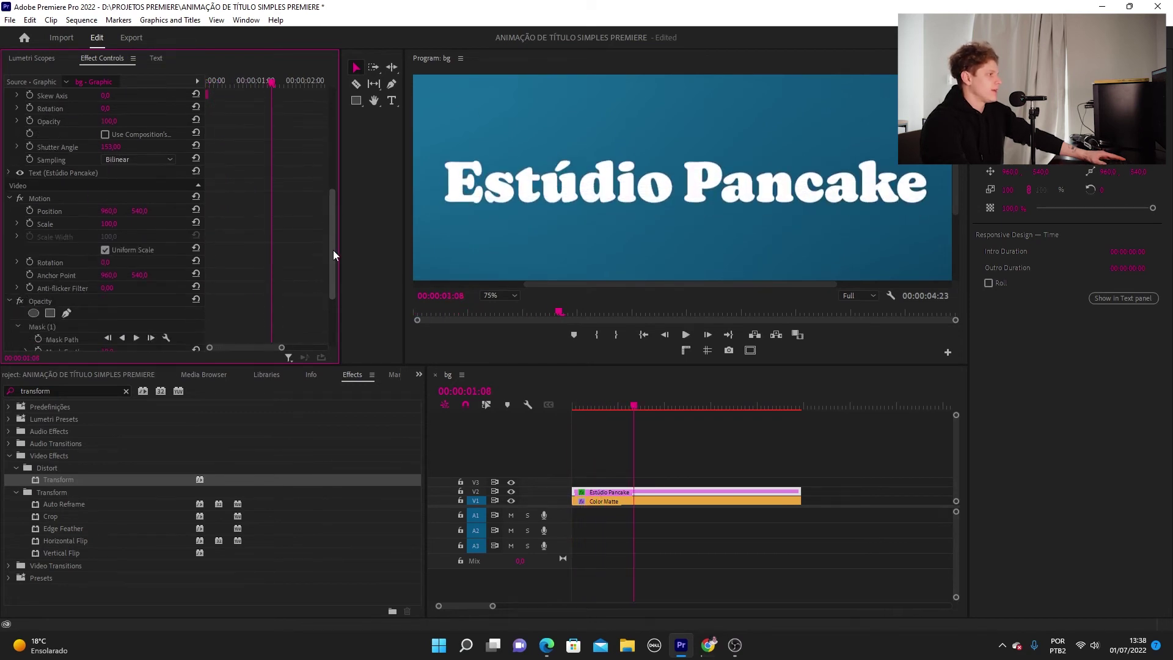
Select the Estúdio Pancake title and soften its mask edge by dragging Mask Feather
left_click(545, 200)
left_click(545, 200)
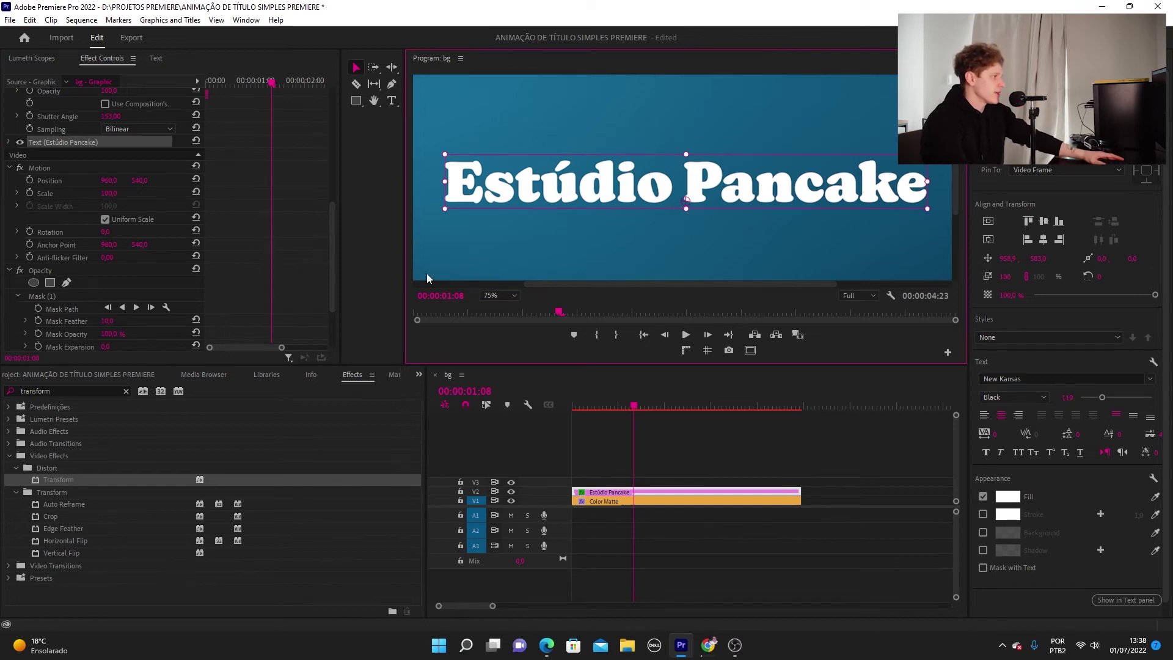
left_click_drag(271, 80, 226, 80)
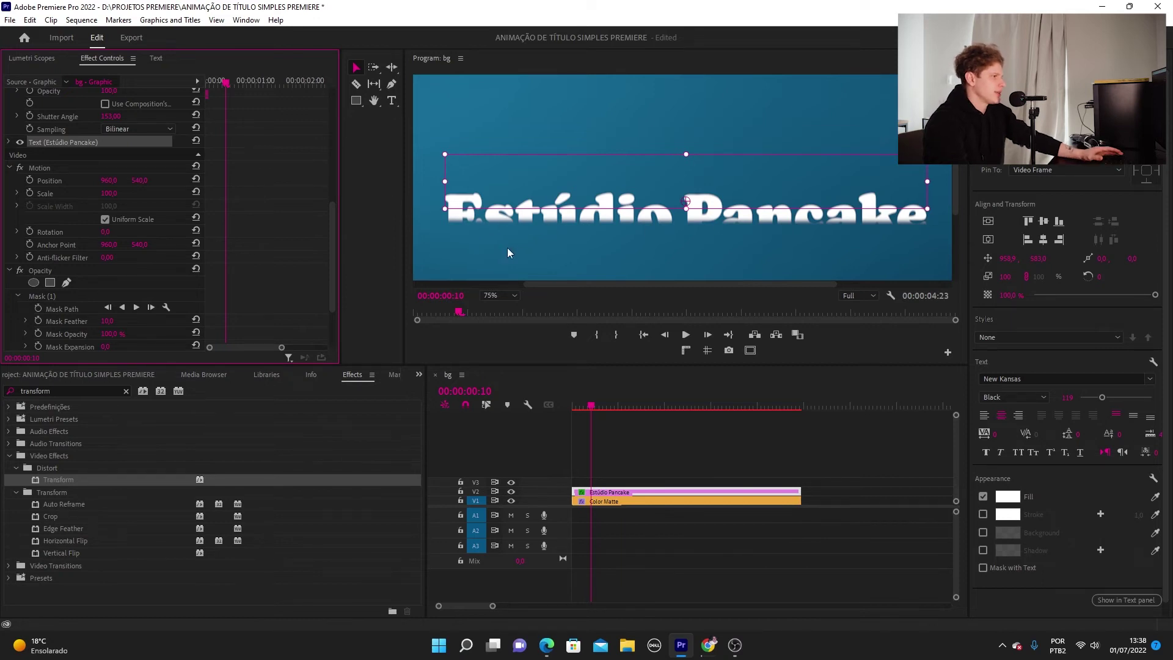
scroll(79, 309, "down", 2)
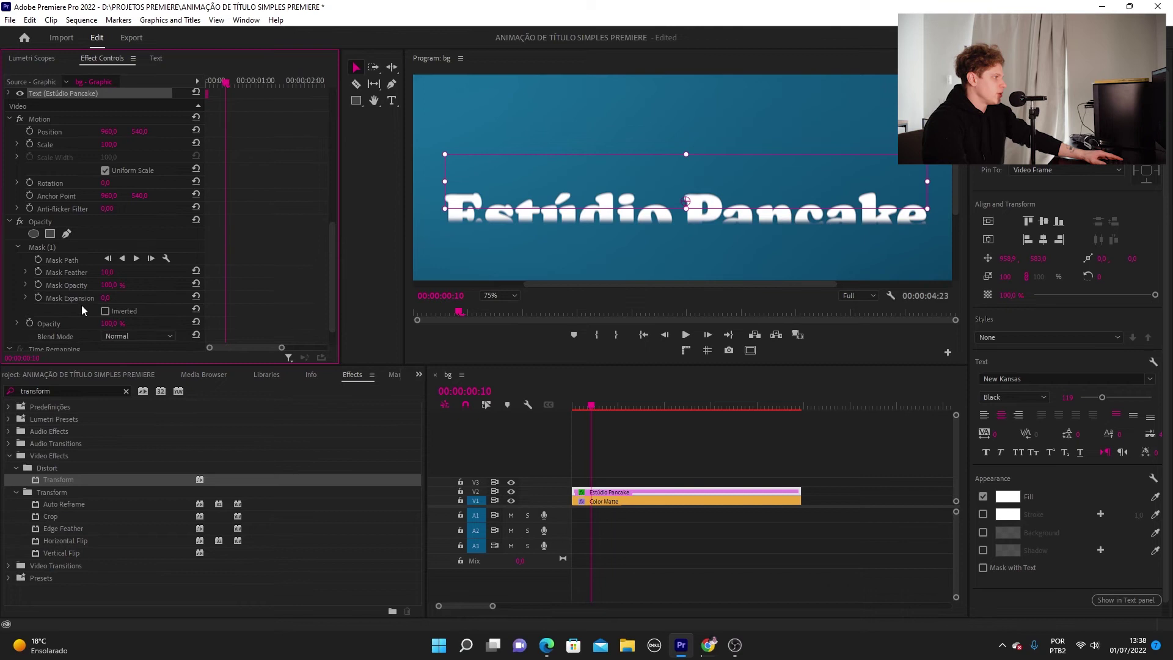
mouse_move(109, 272)
left_mouse_down()
mouse_move(165, 272)
mouse_move(86, 272)
left_mouse_up()
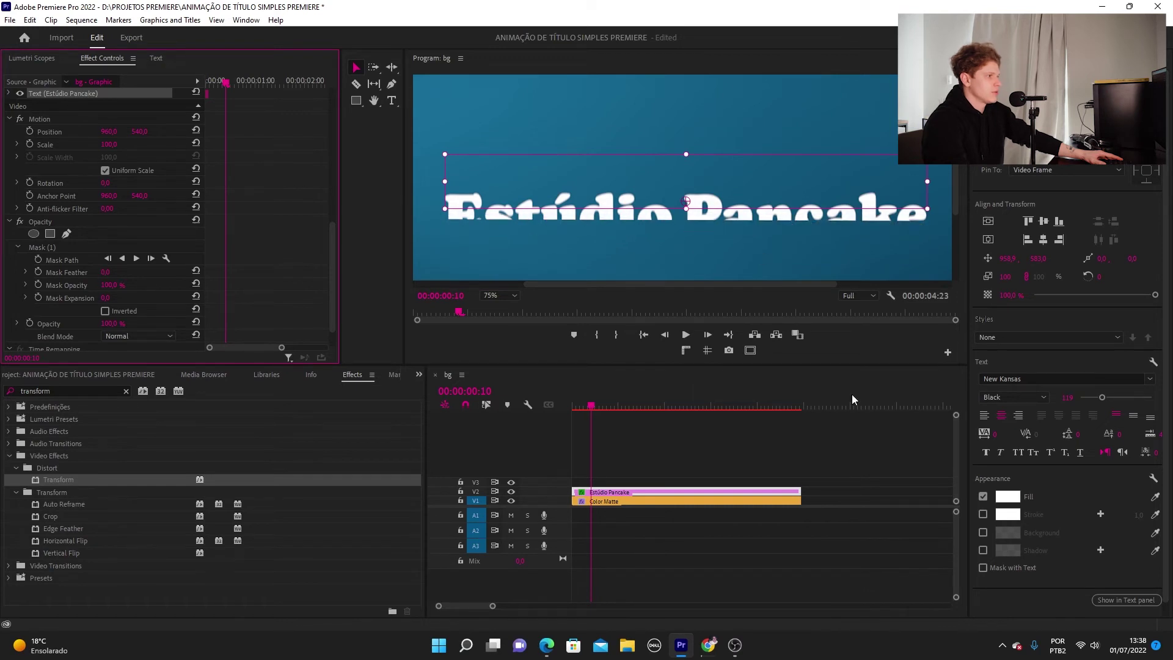
Play the title animation from the start to check the softened mask
left_click(591, 405)
key("Home")
key("space")
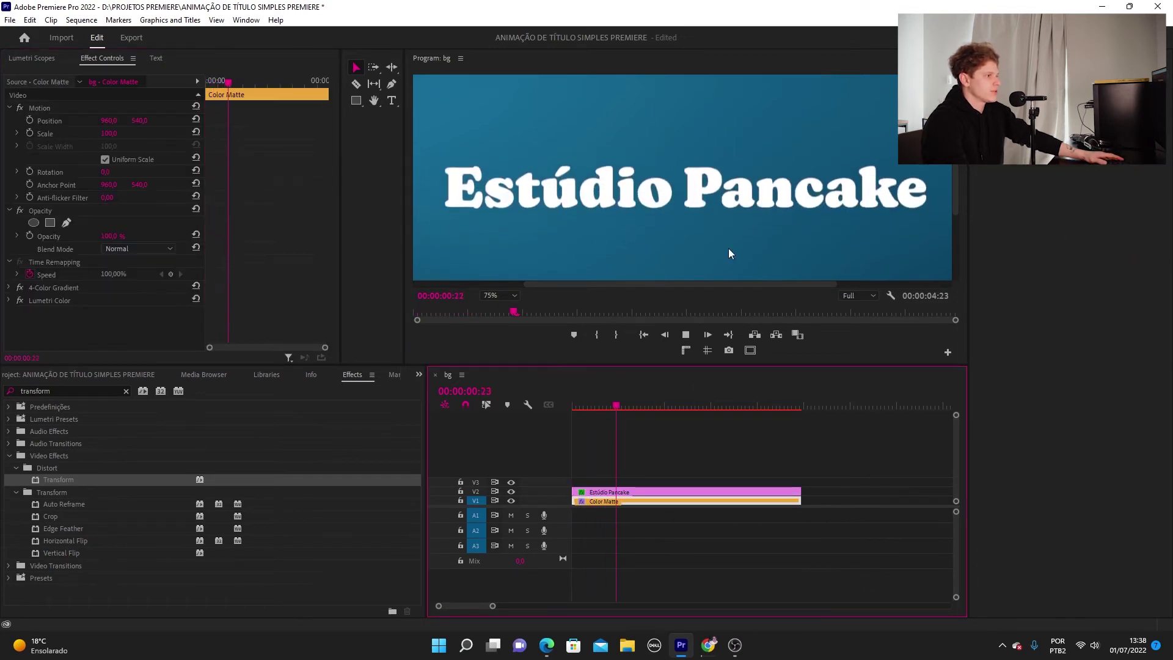
key("space")
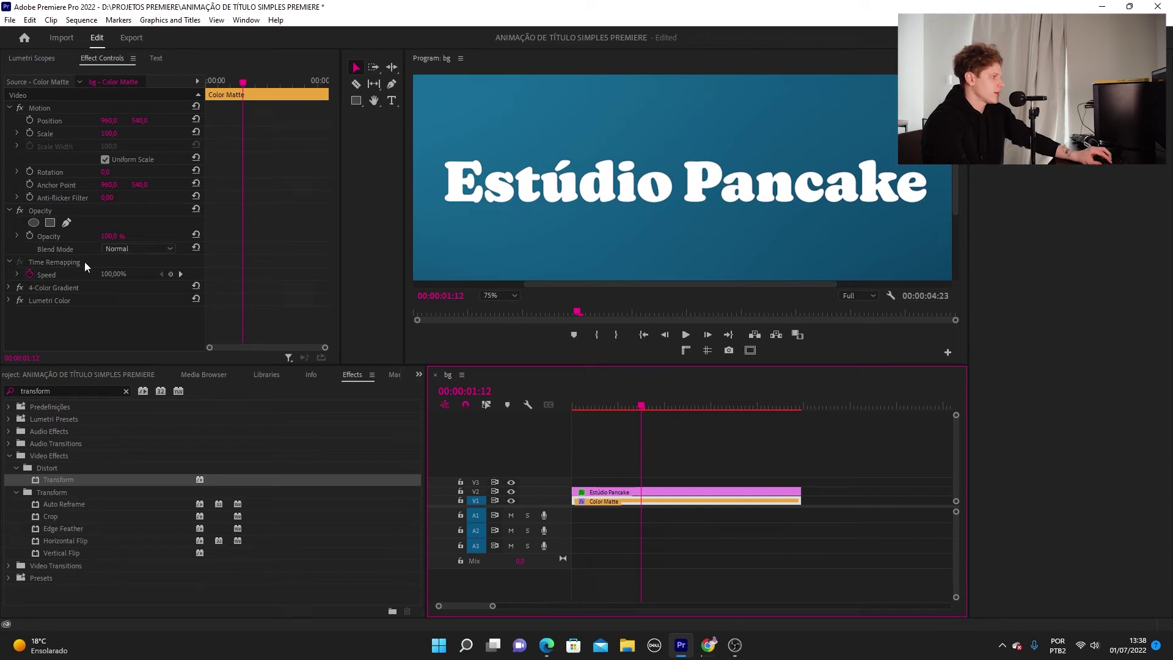
Reselect the Estúdio Pancake clip and enter a Mask Feather of exactly 10
left_click(638, 484)
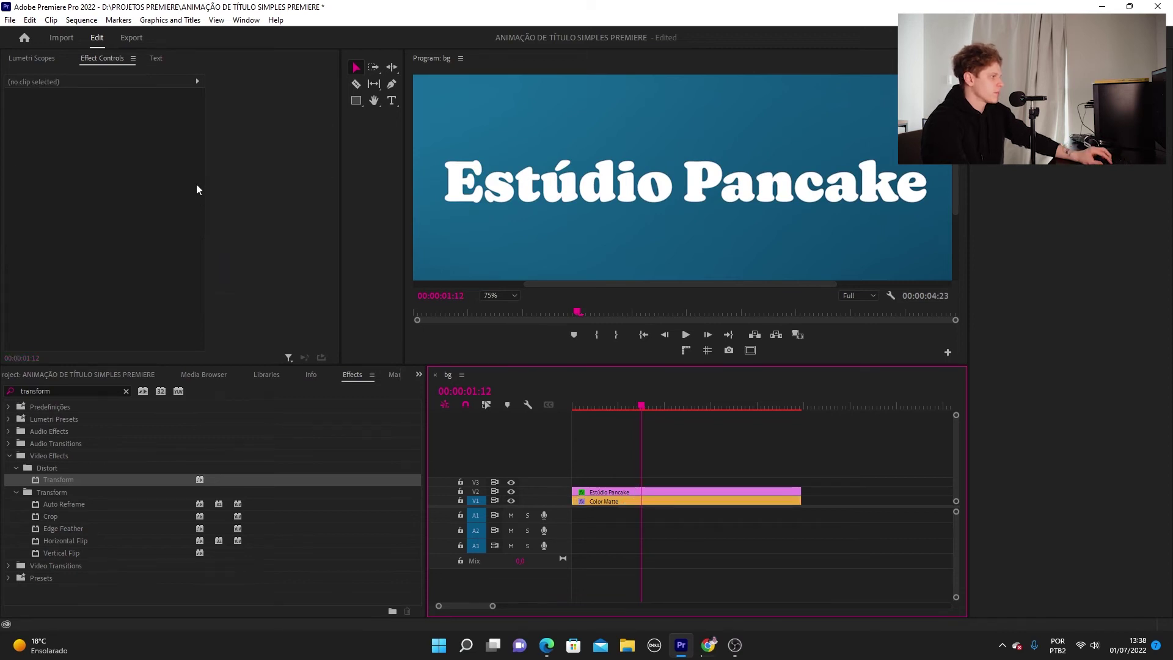
left_click(639, 489)
scroll(61, 244, "down", 5)
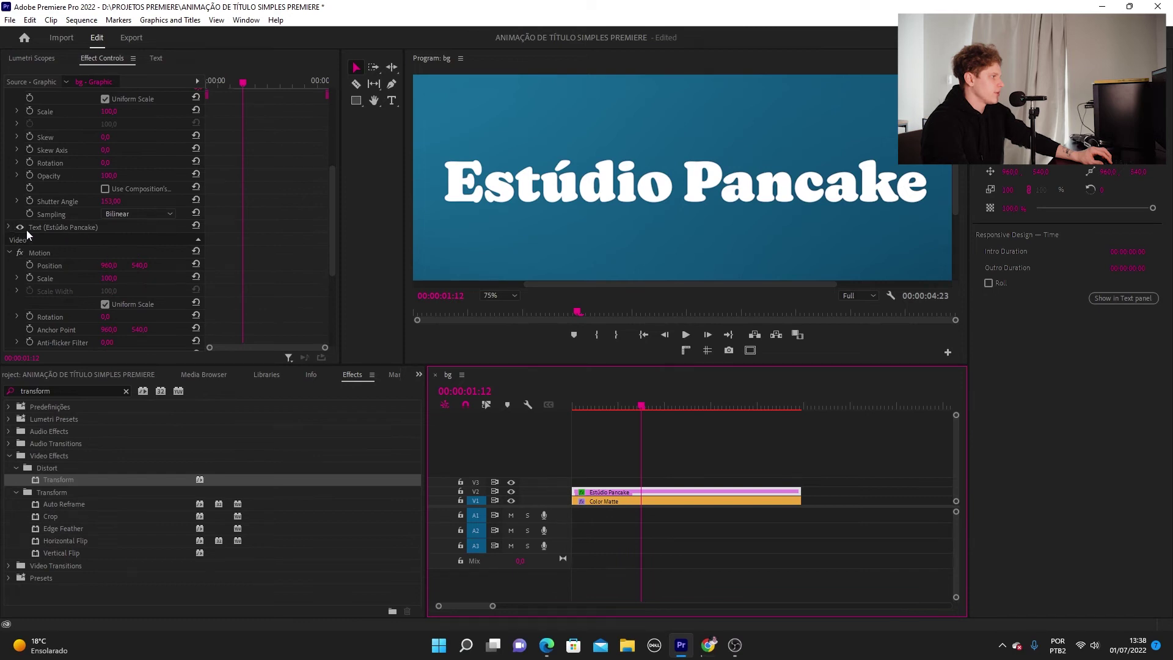
scroll(61, 218, "down", 3)
scroll(56, 247, "down", 2)
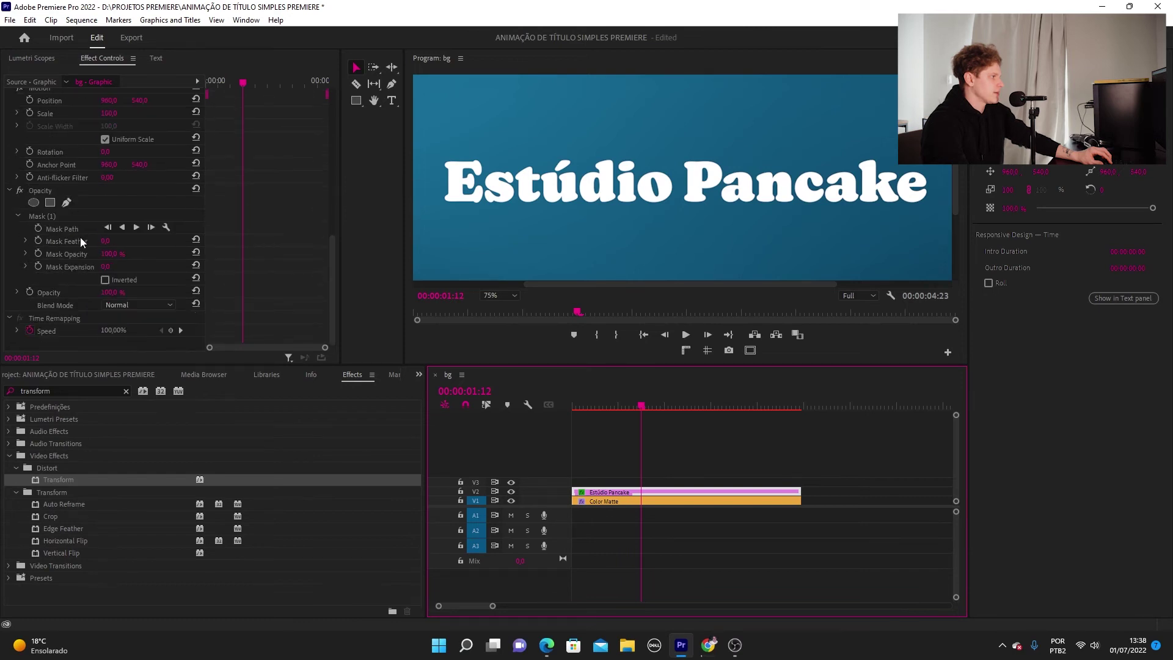
left_click_drag(109, 241, 121, 241)
left_click(107, 241)
type("10")
key("Return")
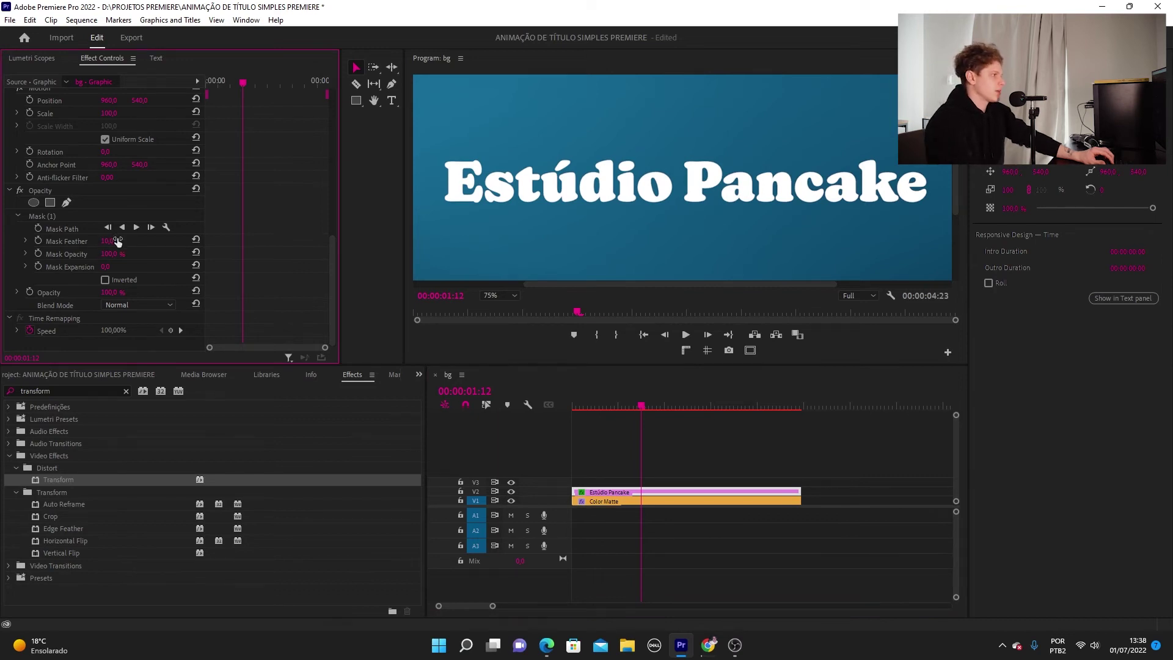
Set the Program monitor zoom to Fit and replay the title animation from the start
key("Home")
key("space")
left_click(500, 295)
left_click(497, 313)
key("space")
left_click(638, 419)
key("Home")
key("space")
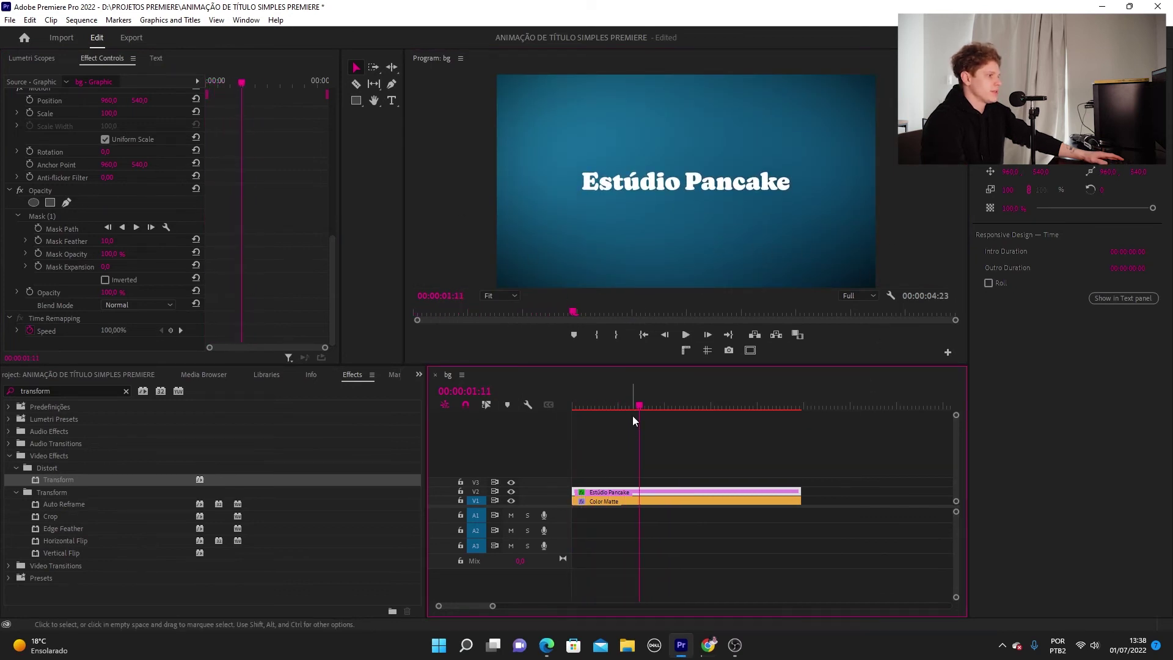
key("Home")
key("space")
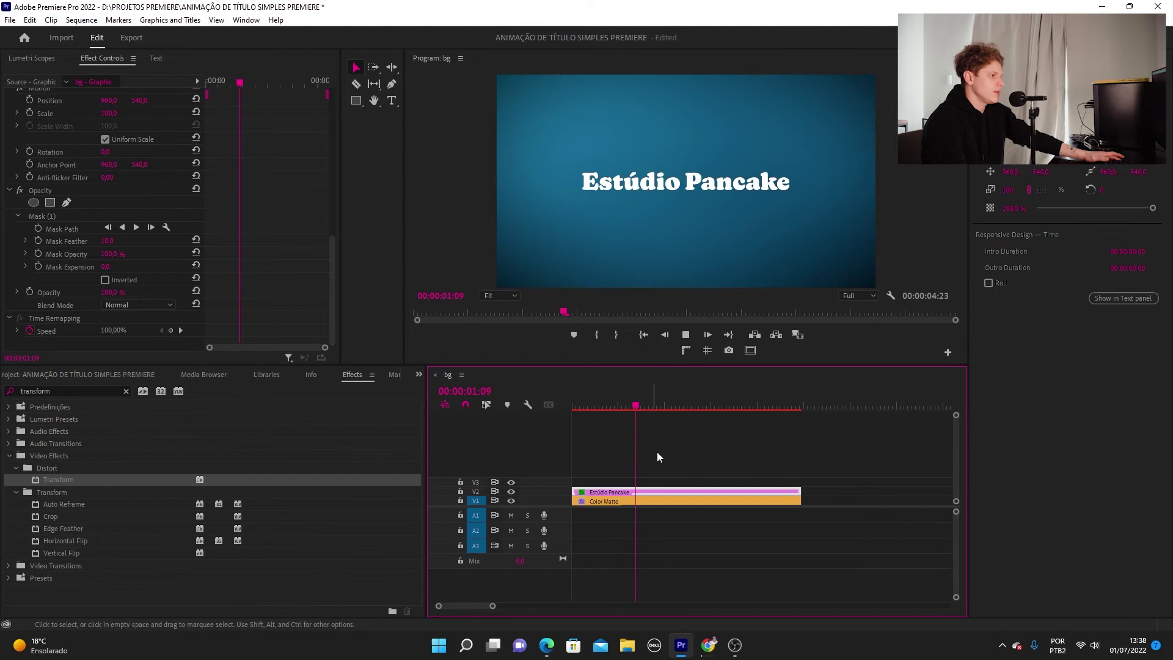
Create a new text layer with Ctrl+T and move its clip to the sequence start
left_click(635, 468)
key("ctrl+t")
left_click_drag(661, 483, 605, 484)
Centre the new text in the frame horizontally and vertically, with centre-aligned lines
left_click(801, 180)
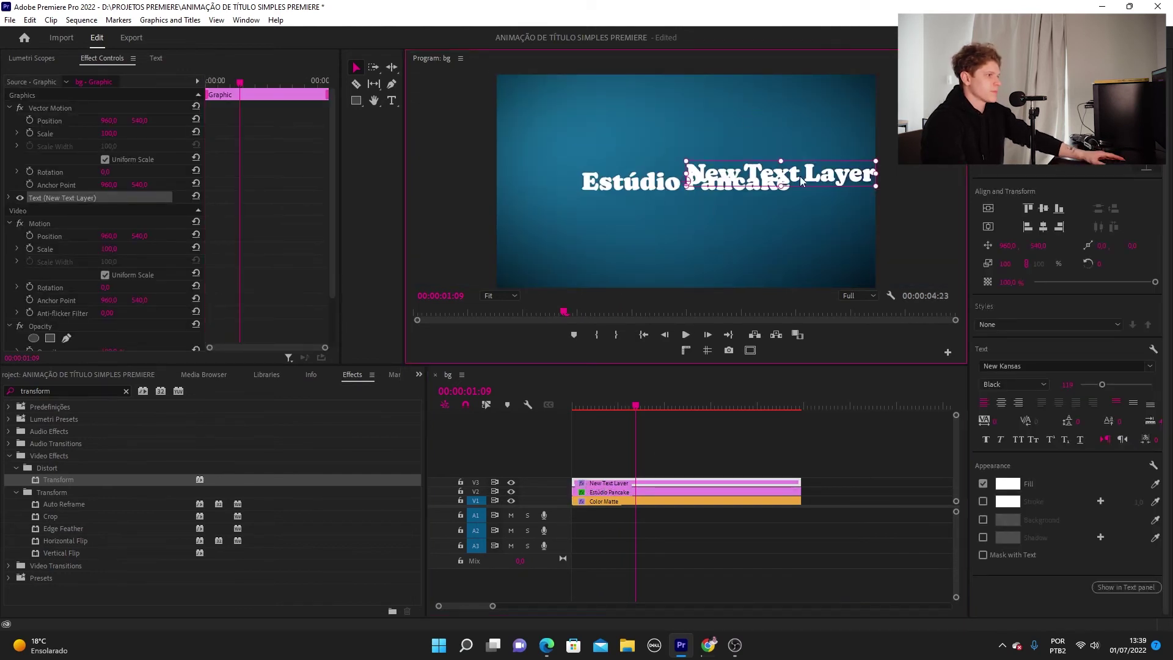
left_click(1043, 227)
left_click(1043, 208)
left_click(1002, 405)
left_click(1044, 210)
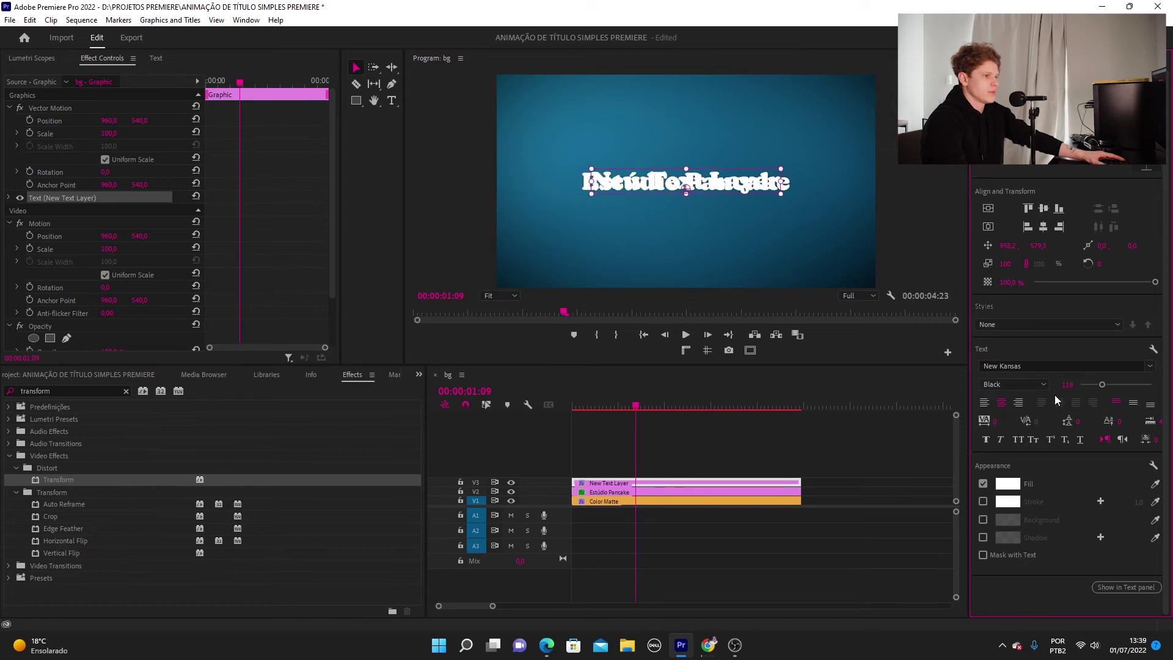
Set the new text to New Kansas Light and move it down below the title
left_click(1017, 383)
left_click(1013, 433)
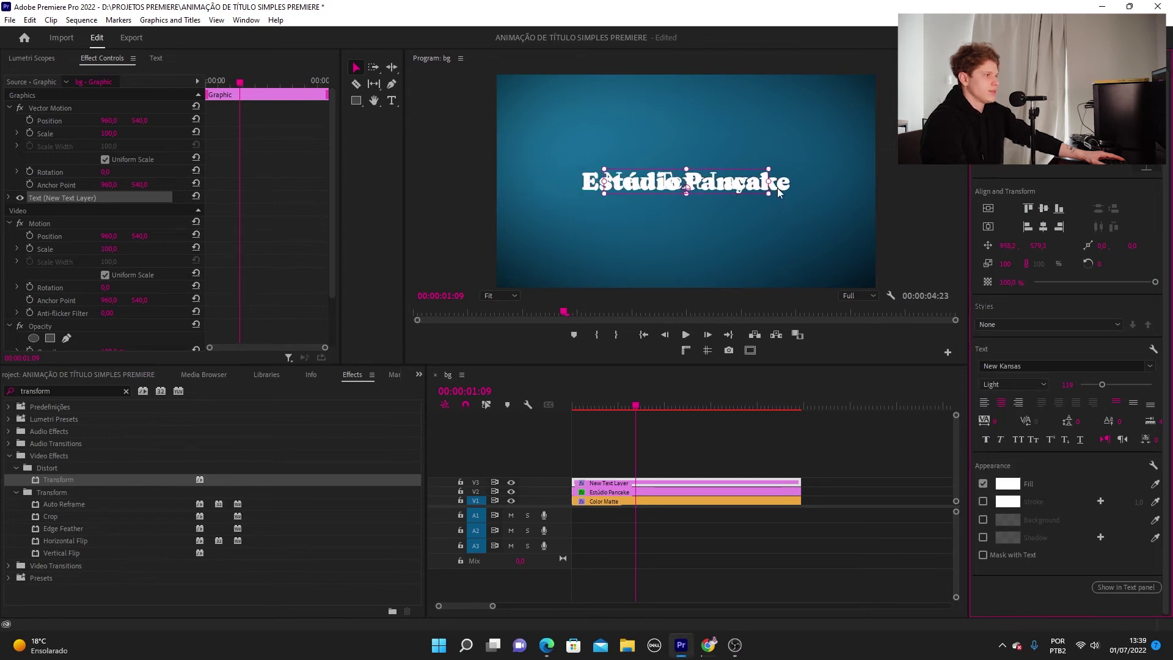
left_click_drag(148, 122, 585, 241)
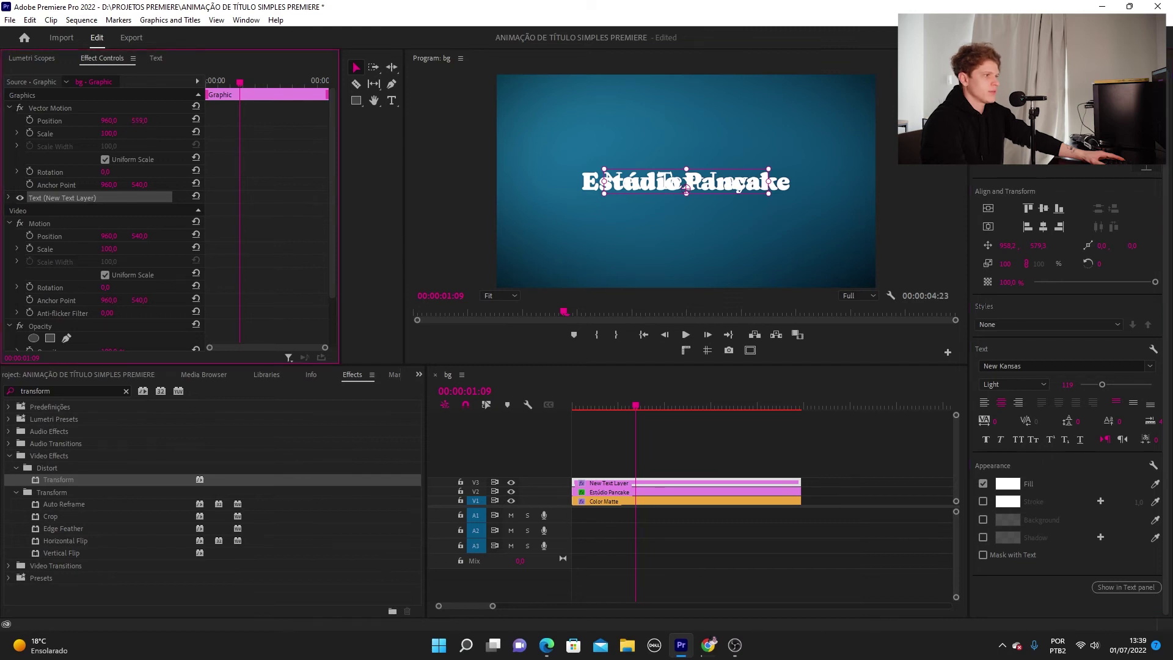
double_click(718, 206)
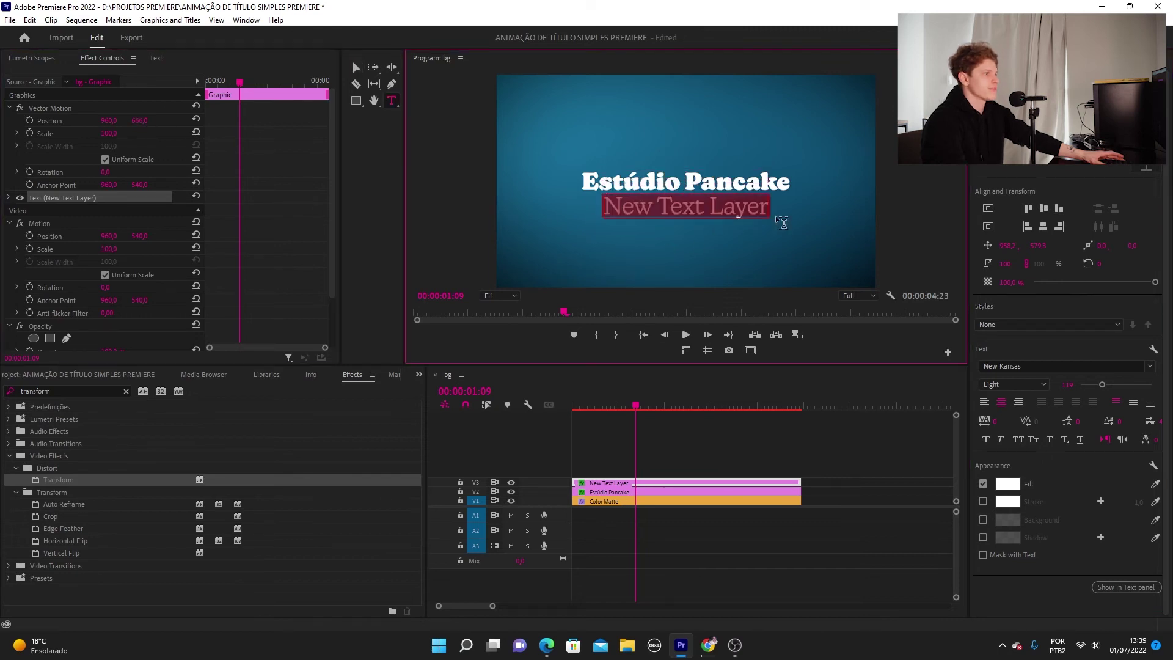
Type 'Inscreva-se' as the subtitle text and reduce its font size to 81
type("Inscreva-se")
key("ctrl+a")
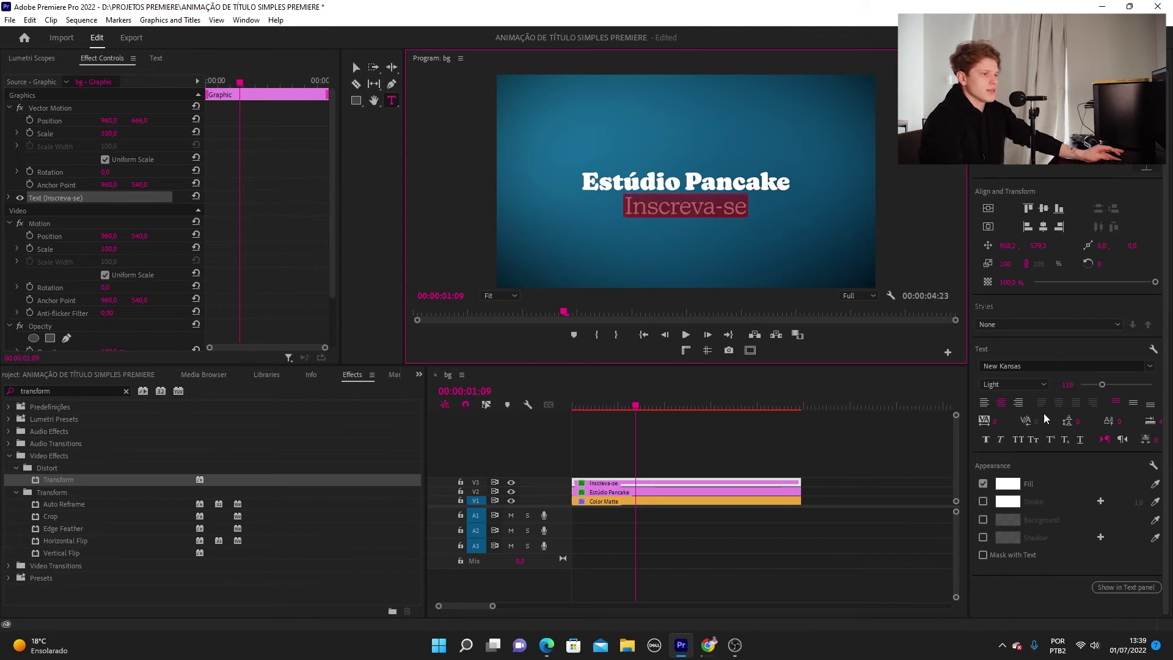
left_click_drag(1067, 384, 1044, 384)
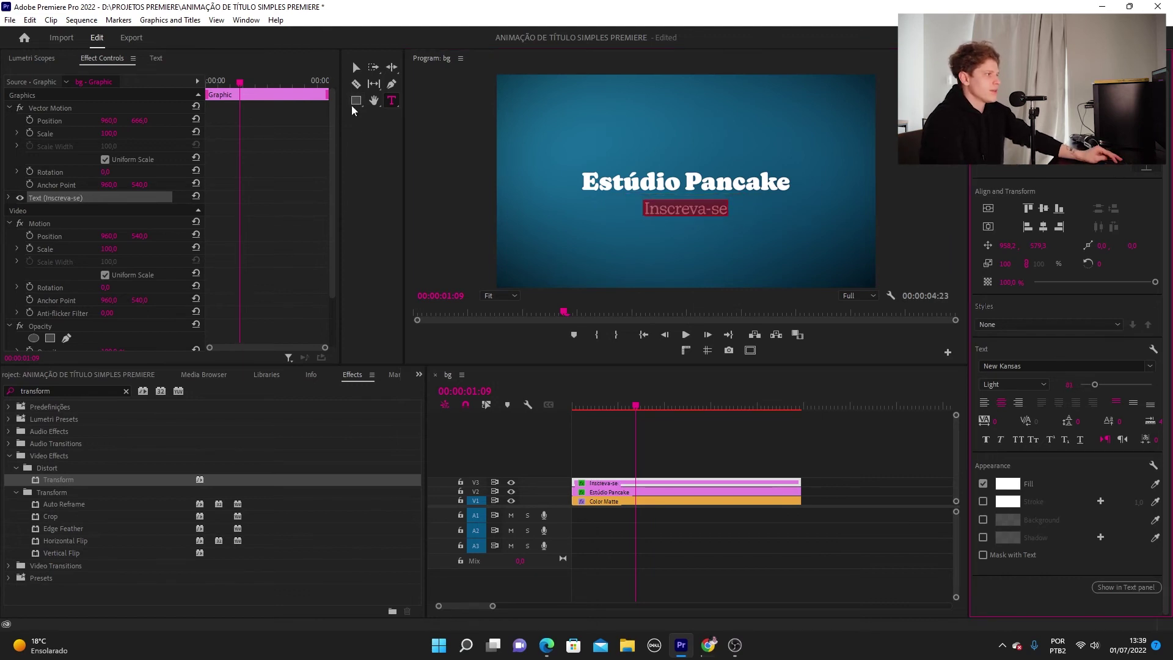
left_click(685, 124)
left_click(689, 207)
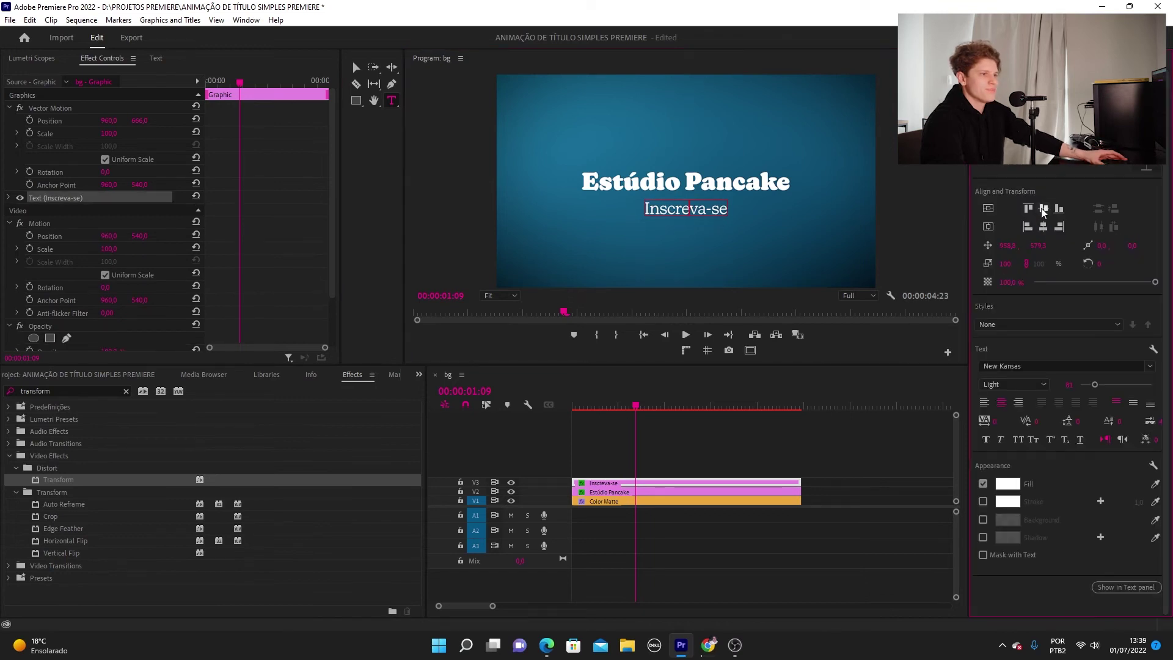
Centre the subtitle and lower it beneath the title with Position Y 755
left_click(1044, 208)
left_click(358, 65)
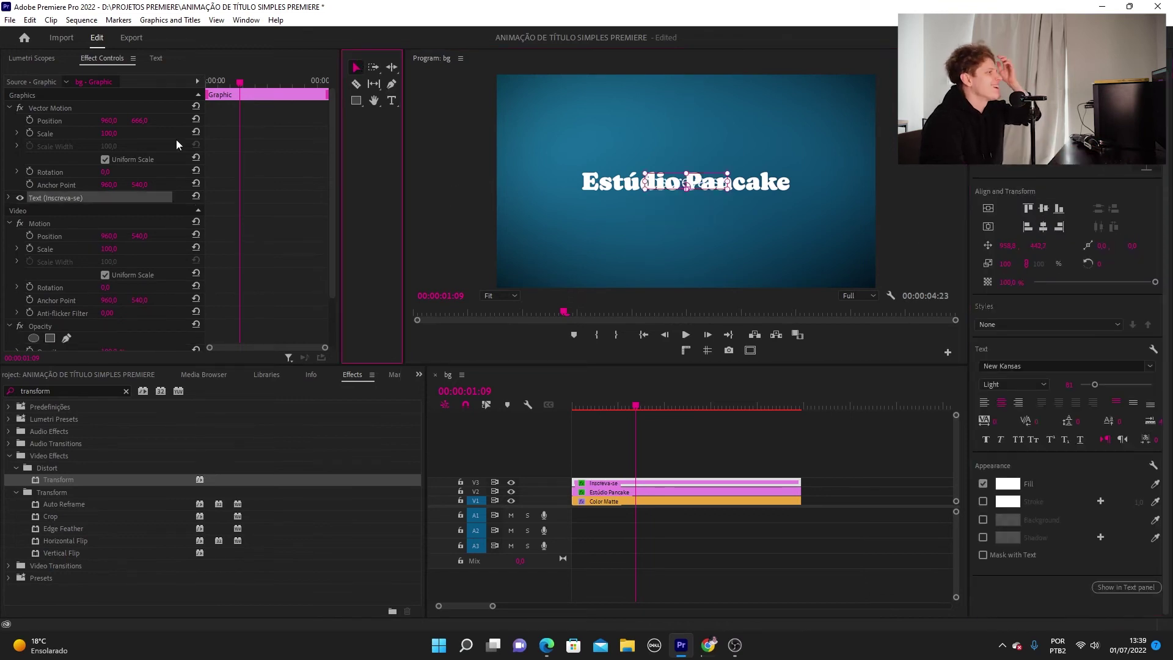
left_click(49, 189)
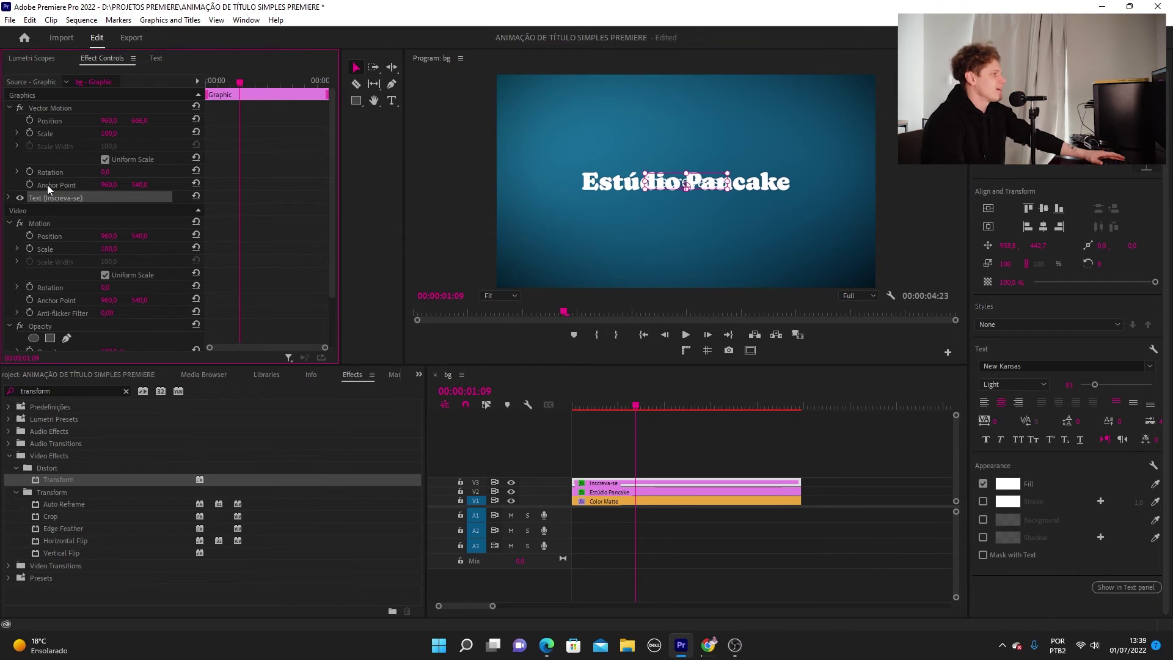
left_click(9, 198)
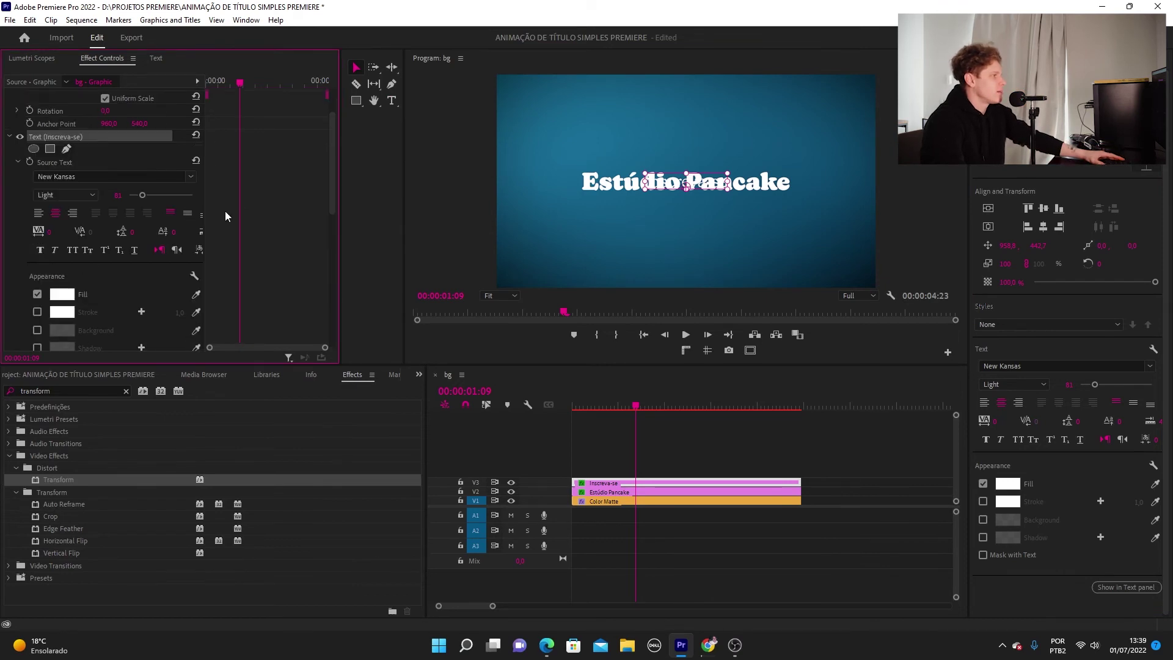
scroll(229, 210, "down", 5)
scroll(233, 200, "down", 1)
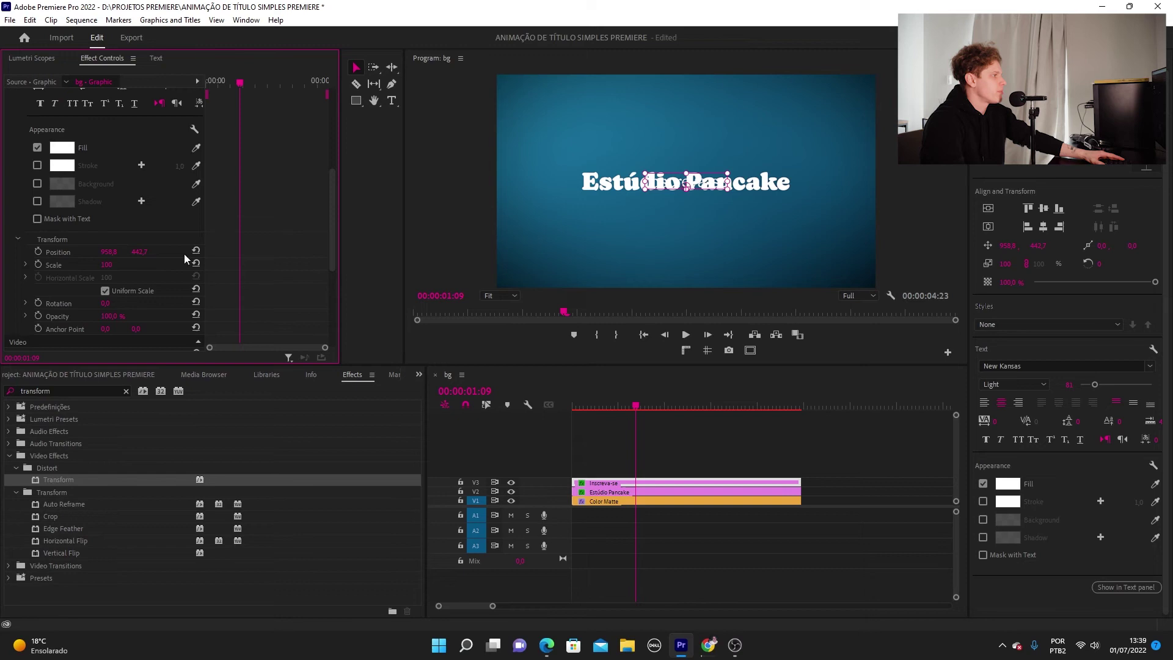
scroll(222, 163, "up", 6)
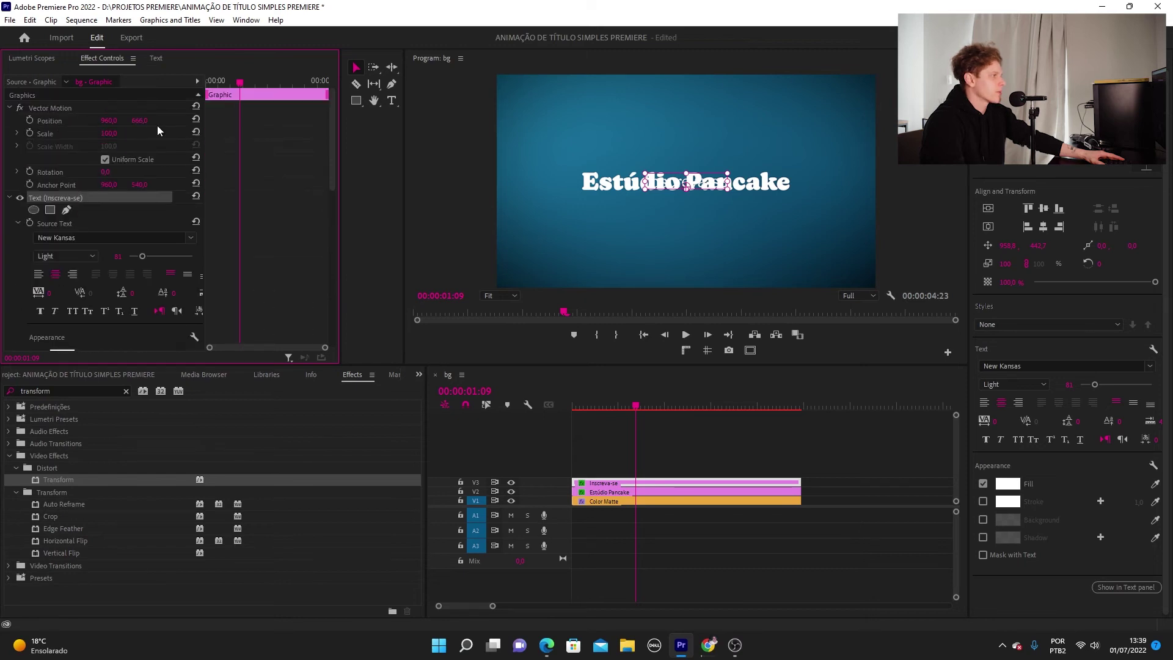
left_click_drag(140, 120, 177, 120)
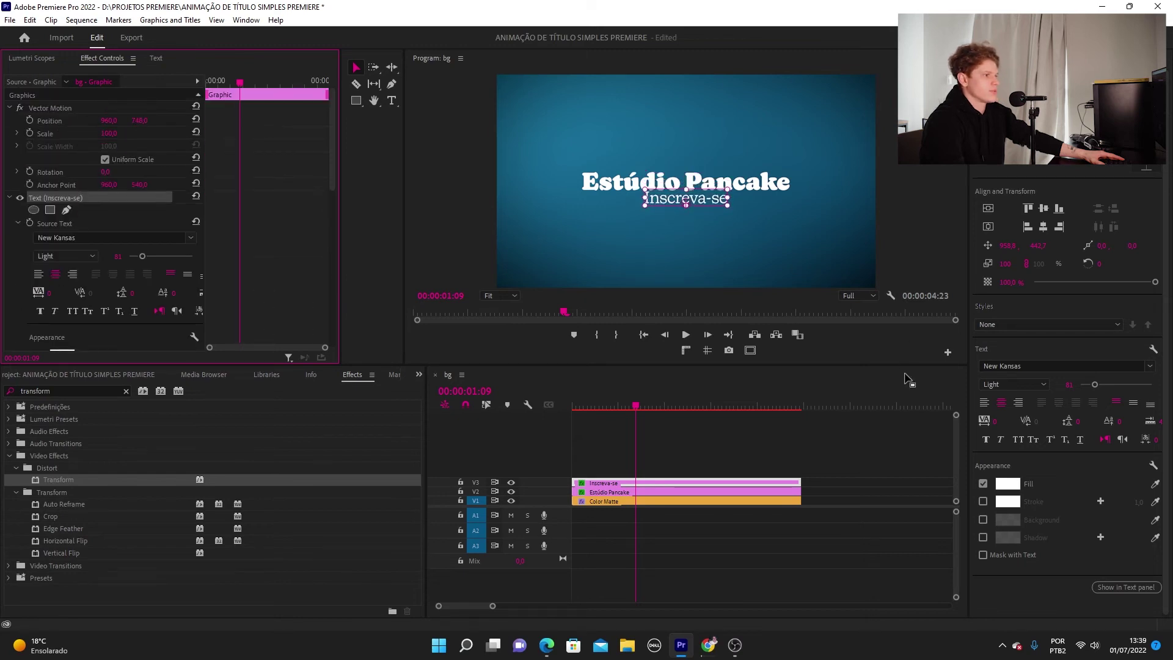
Change the subtitle's font weight from Light to Medium
left_click(703, 197)
left_click(697, 202)
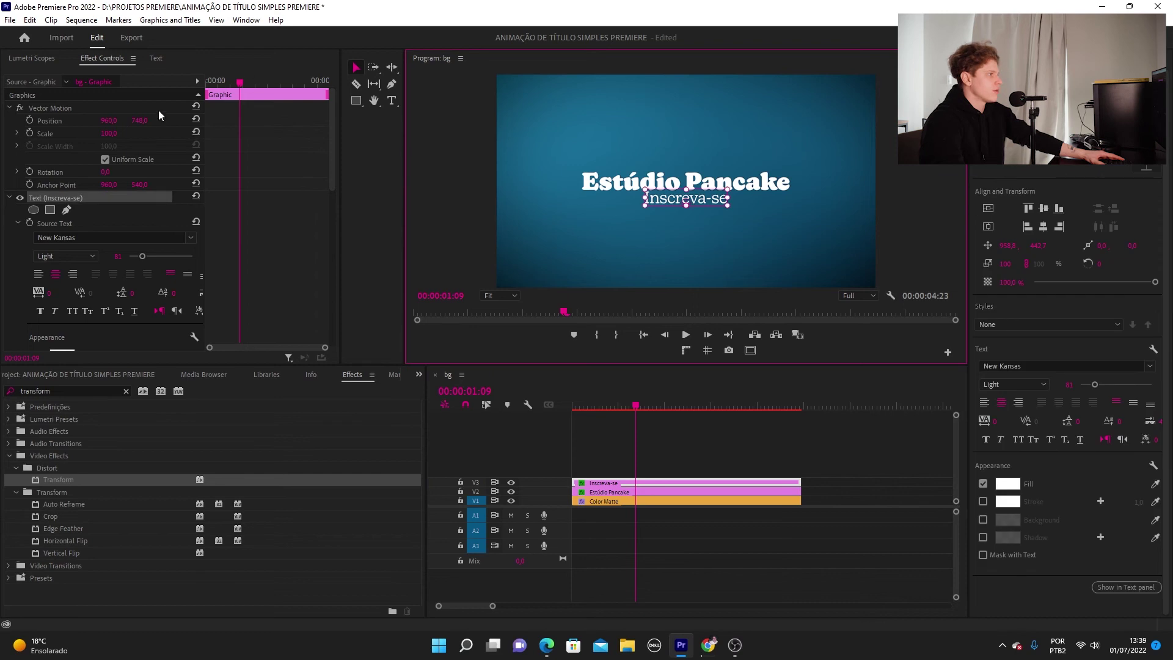
double_click(693, 195)
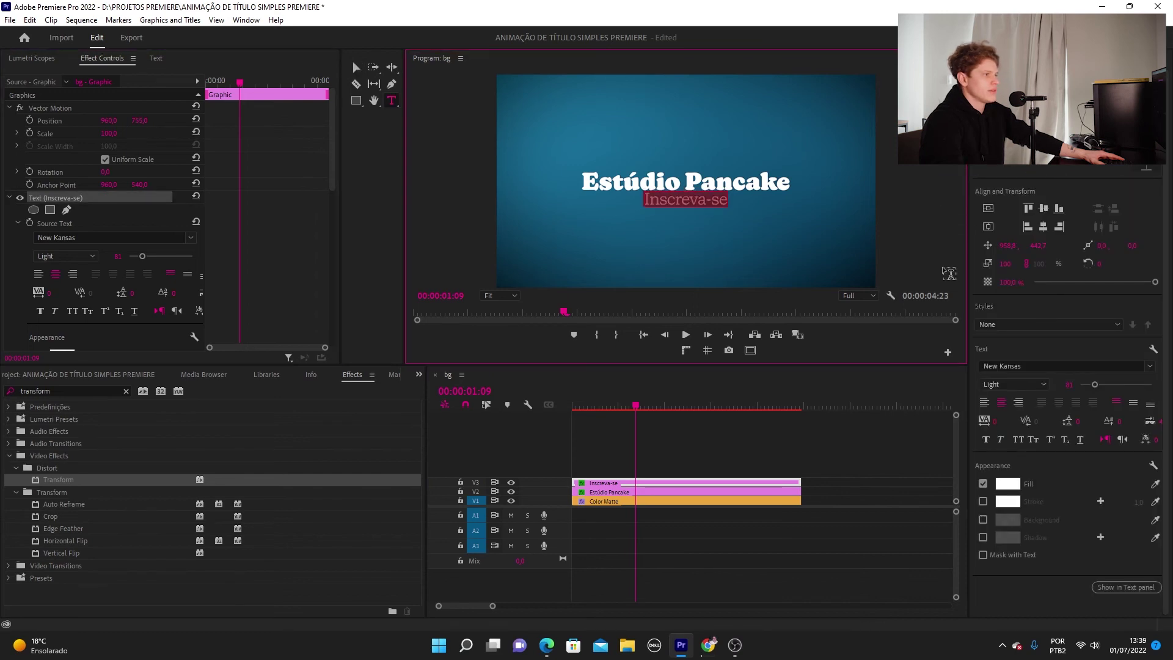
left_click(1014, 384)
left_click(1002, 438)
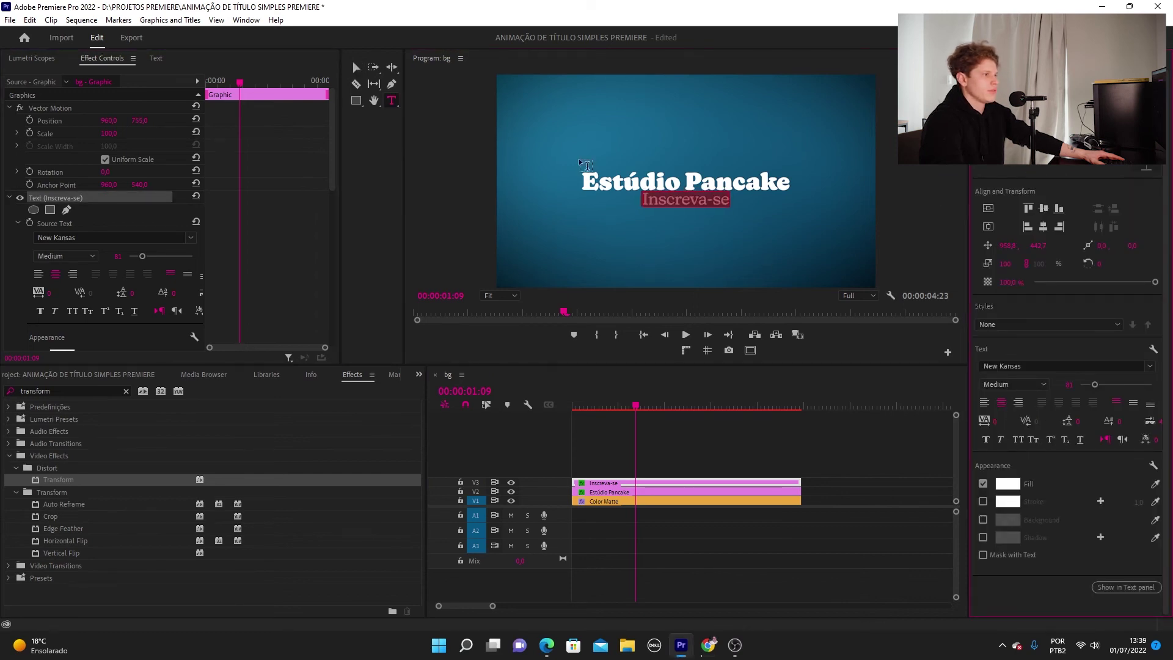
left_click(482, 139)
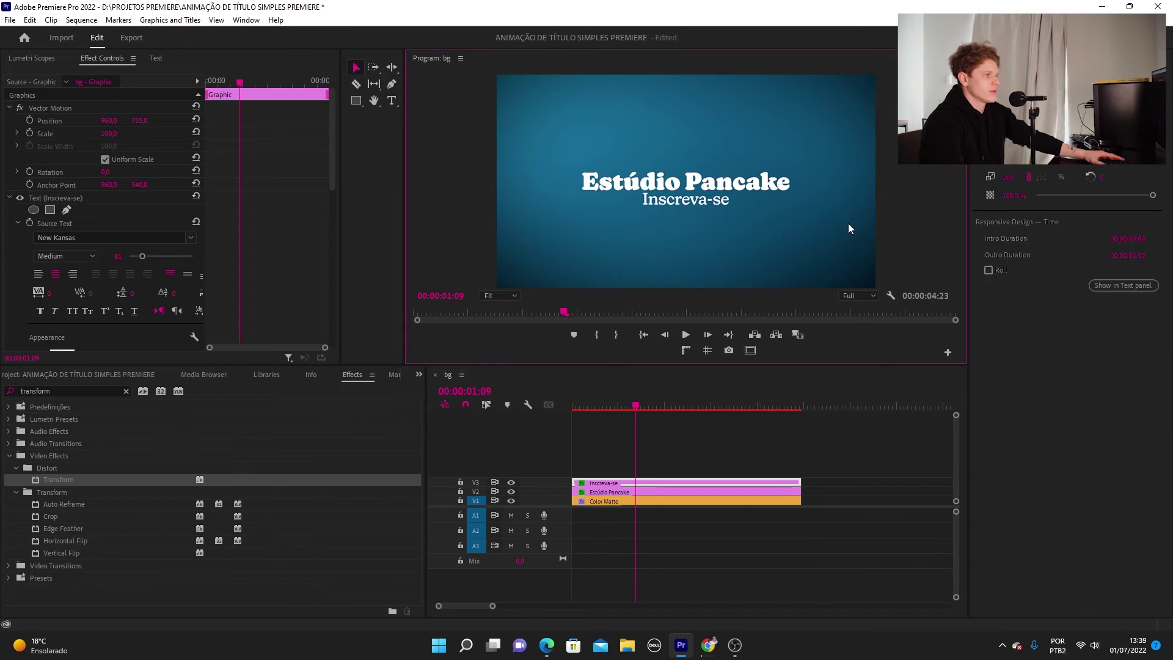
left_click(711, 203)
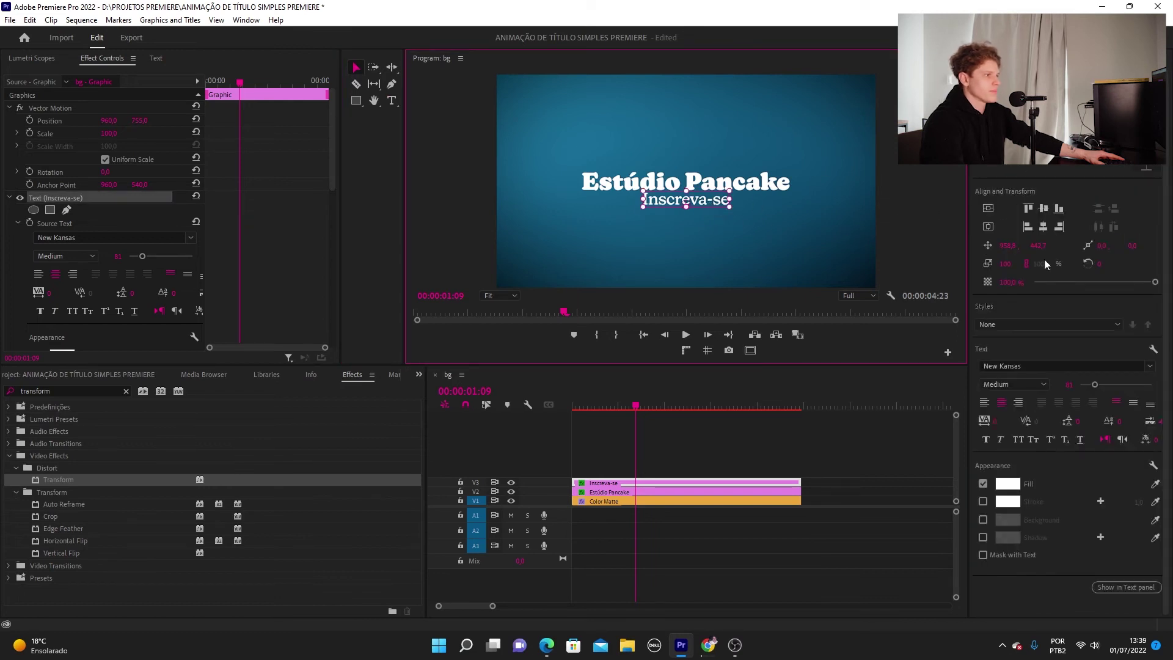
Centre the subtitle horizontally and select the Inscreva-se clip in the timeline
left_click(1045, 228)
left_click(923, 216)
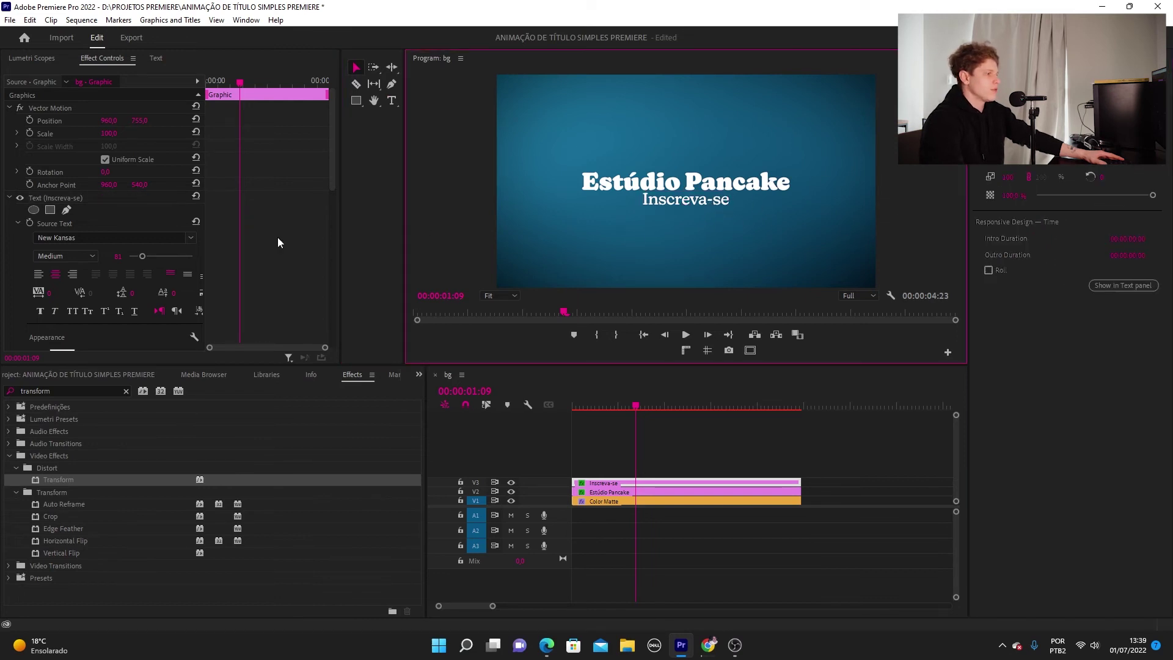
scroll(225, 172, "down", 3)
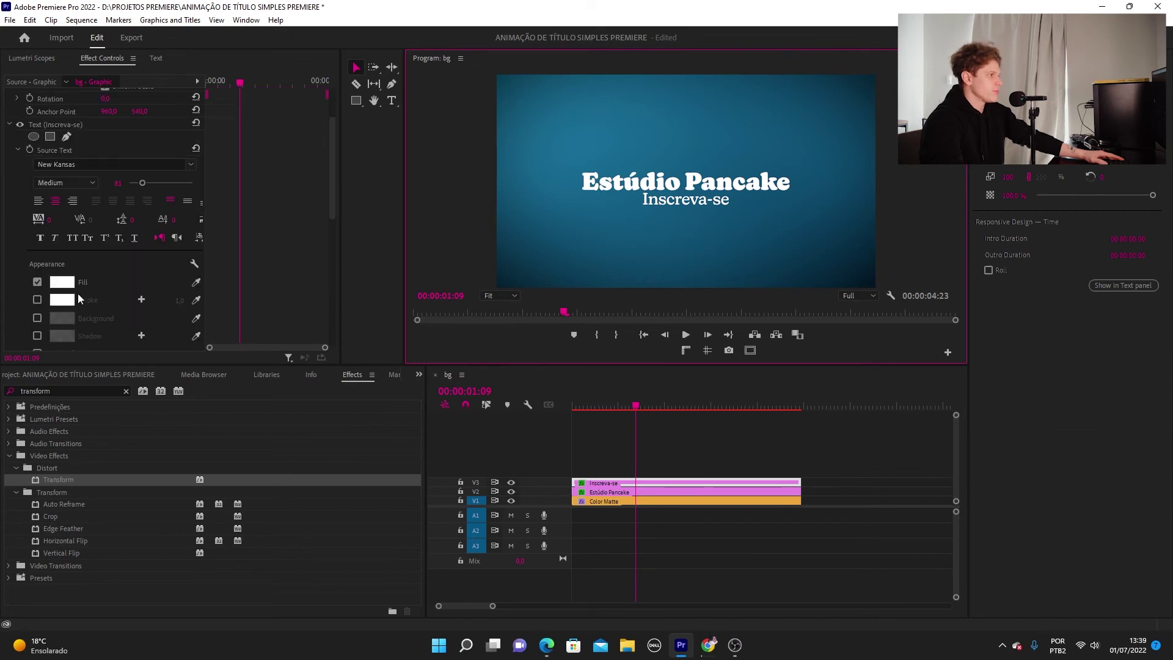
left_click(646, 482)
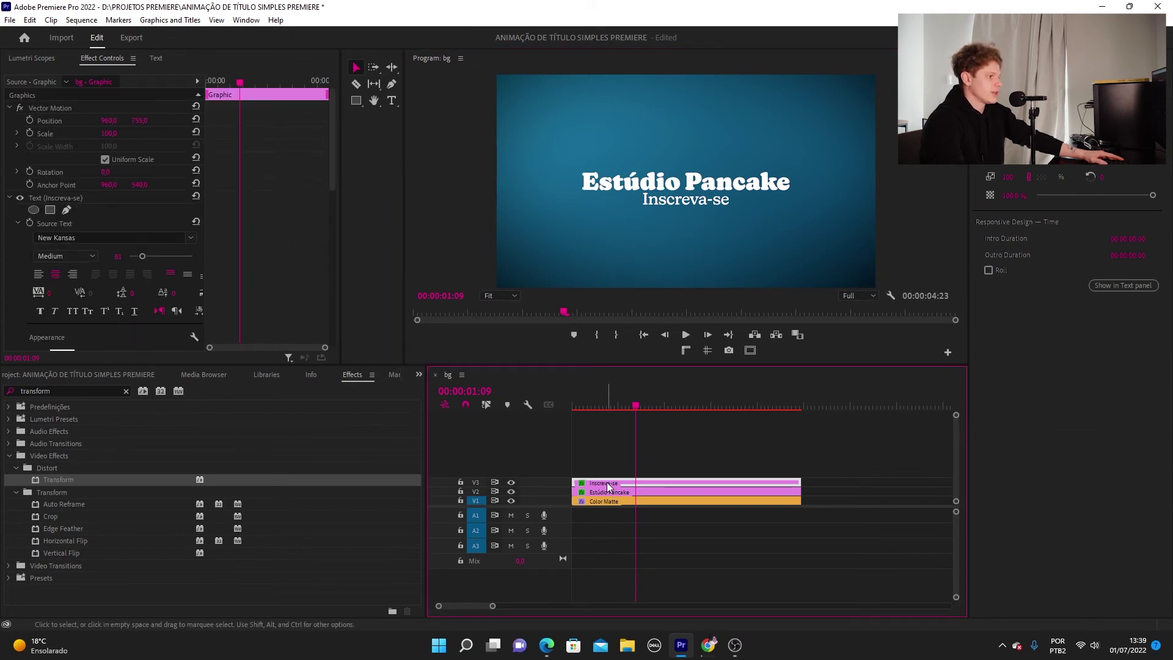
left_click(164, 156)
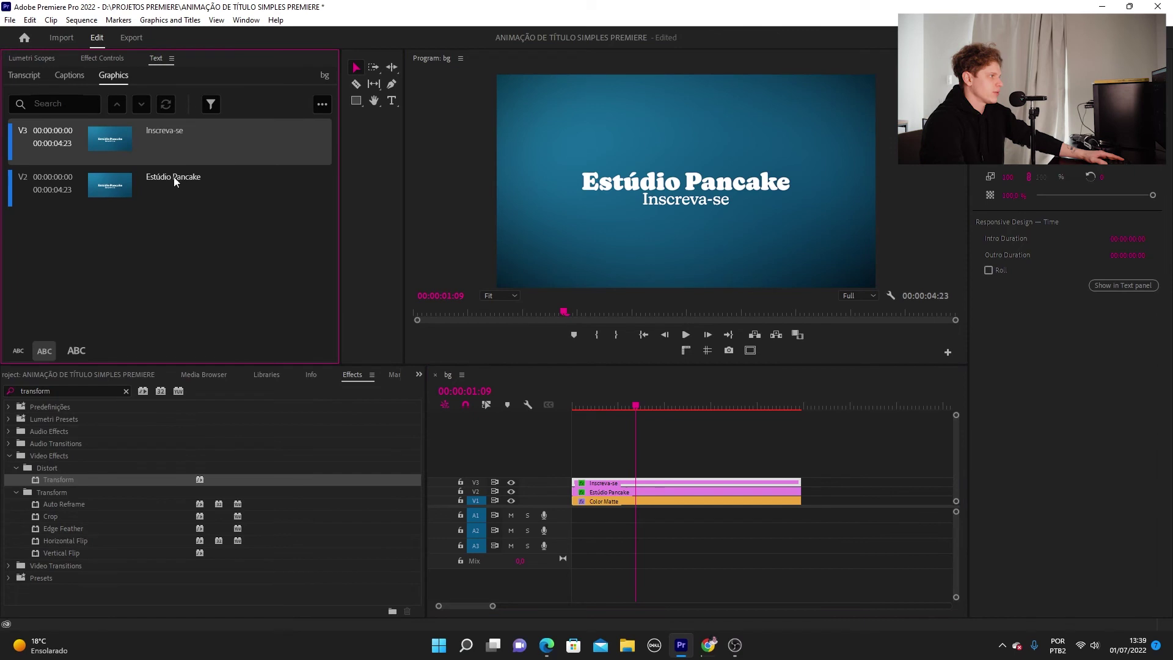
left_click(114, 61)
scroll(255, 233, "down", 5)
scroll(54, 288, "down", 5)
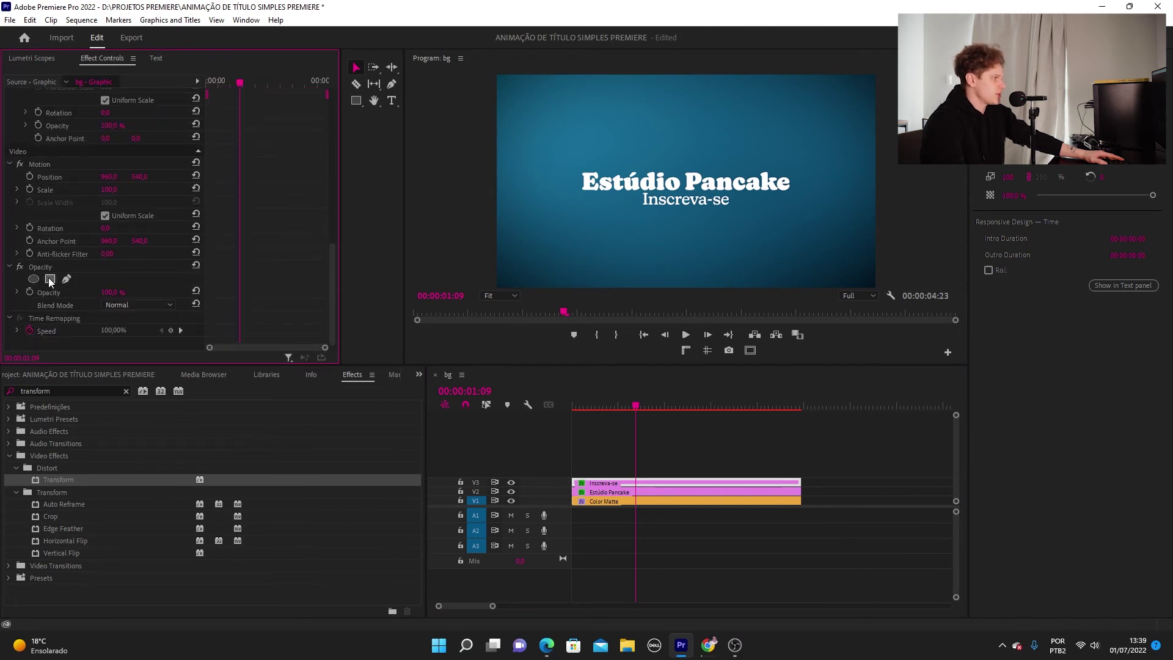
Add a rectangular opacity mask and pull its top edge to frame Inscreva-se
left_click(50, 279)
left_click(618, 142)
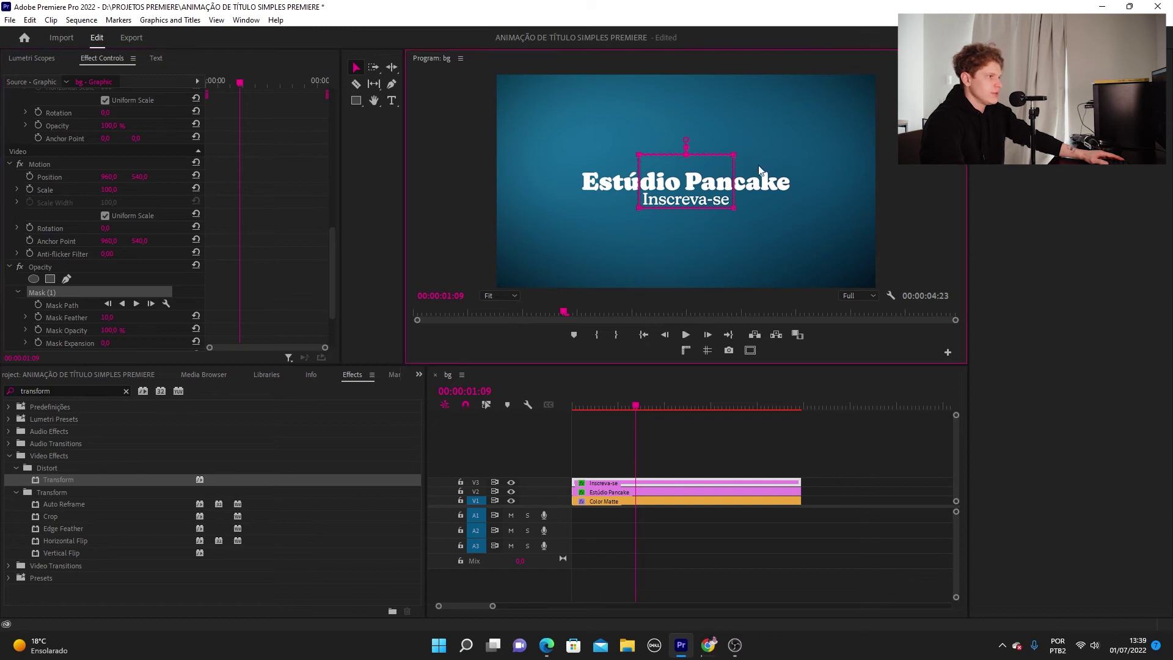
left_click_drag(733, 178, 734, 191)
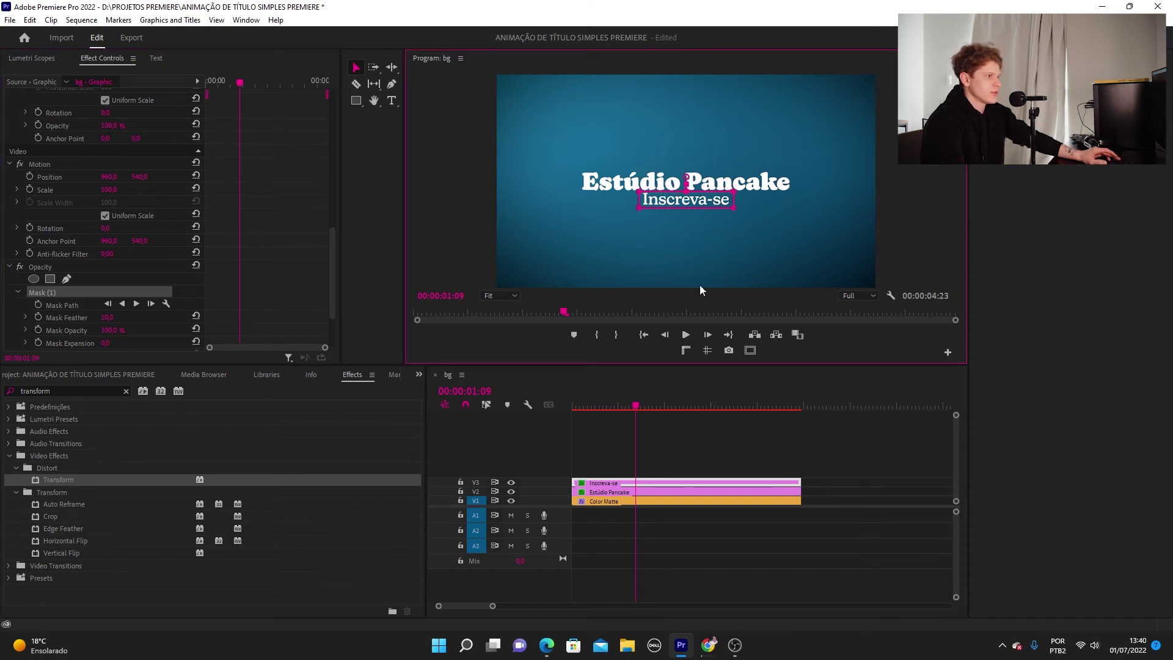
Apply the Transform effect to the Inscreva-se clip
left_click(501, 440)
left_click_drag(58, 480, 619, 483)
scroll(250, 215, "up", 3)
scroll(251, 215, "up", 3)
scroll(250, 215, "up", 2)
scroll(250, 215, "down", 2)
scroll(250, 215, "down", 2)
scroll(251, 215, "down", 2)
scroll(246, 207, "down", 3)
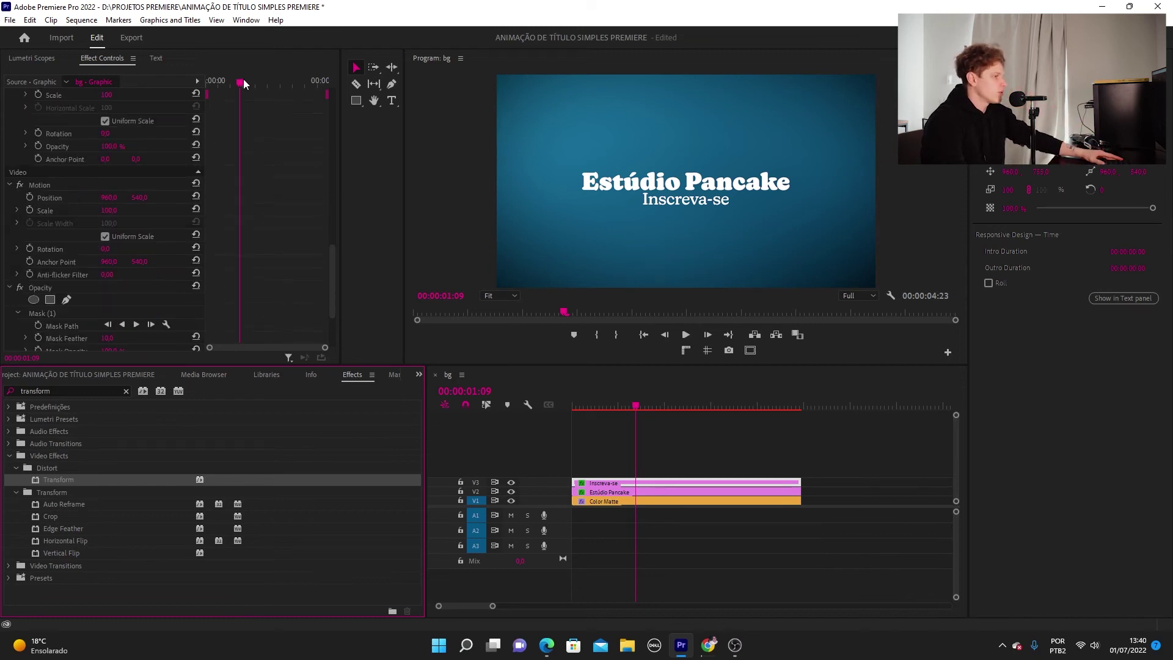
scroll(60, 257, "down", 2)
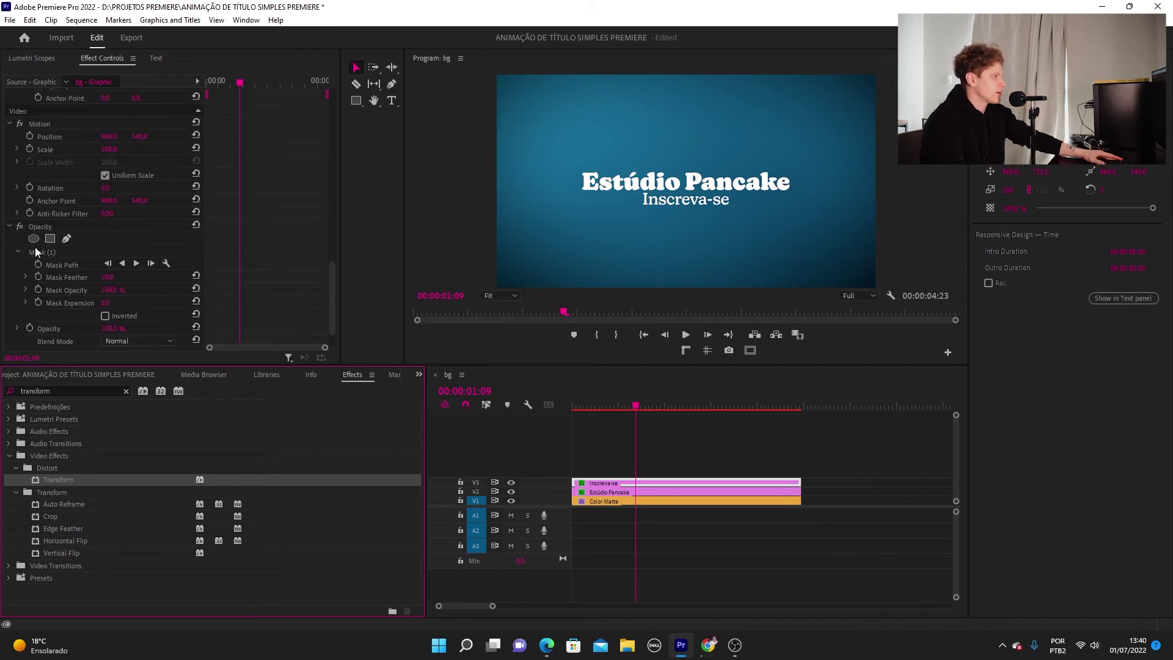
scroll(93, 229, "up", 1)
scroll(79, 265, "up", 1)
scroll(80, 265, "up", 3)
scroll(79, 265, "up", 3)
scroll(80, 257, "up", 3)
scroll(67, 226, "up", 3)
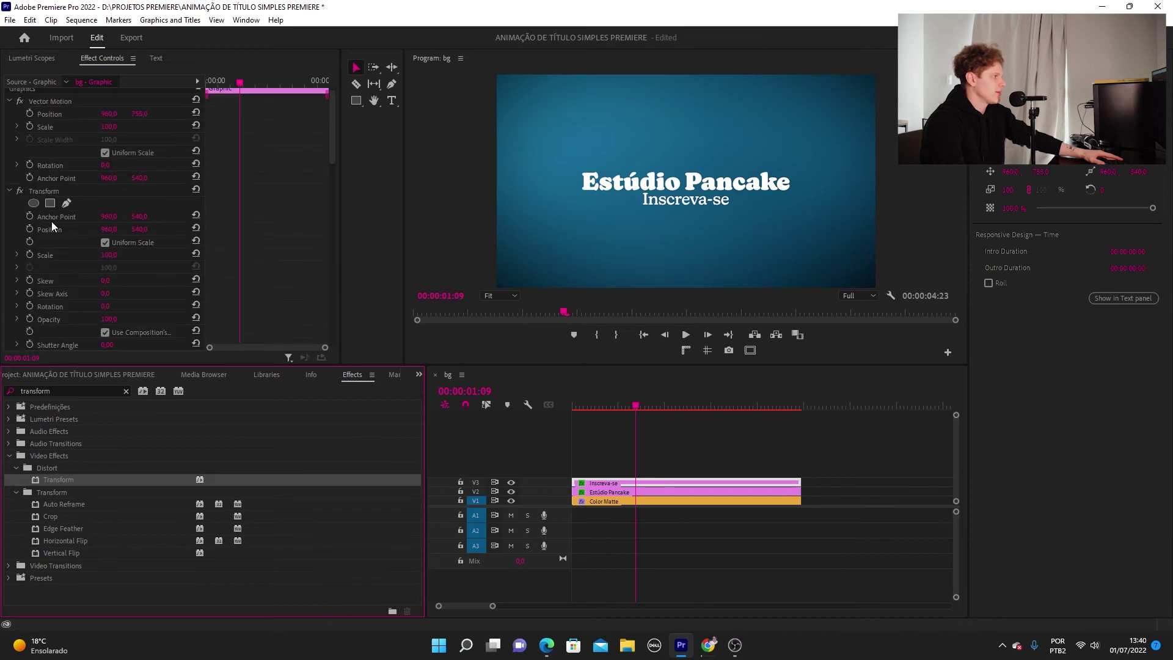
Keyframe the Transform Position near the sequence start with the subtitle shifted up, and preview it
left_click(33, 228)
left_click_drag(240, 82, 213, 81)
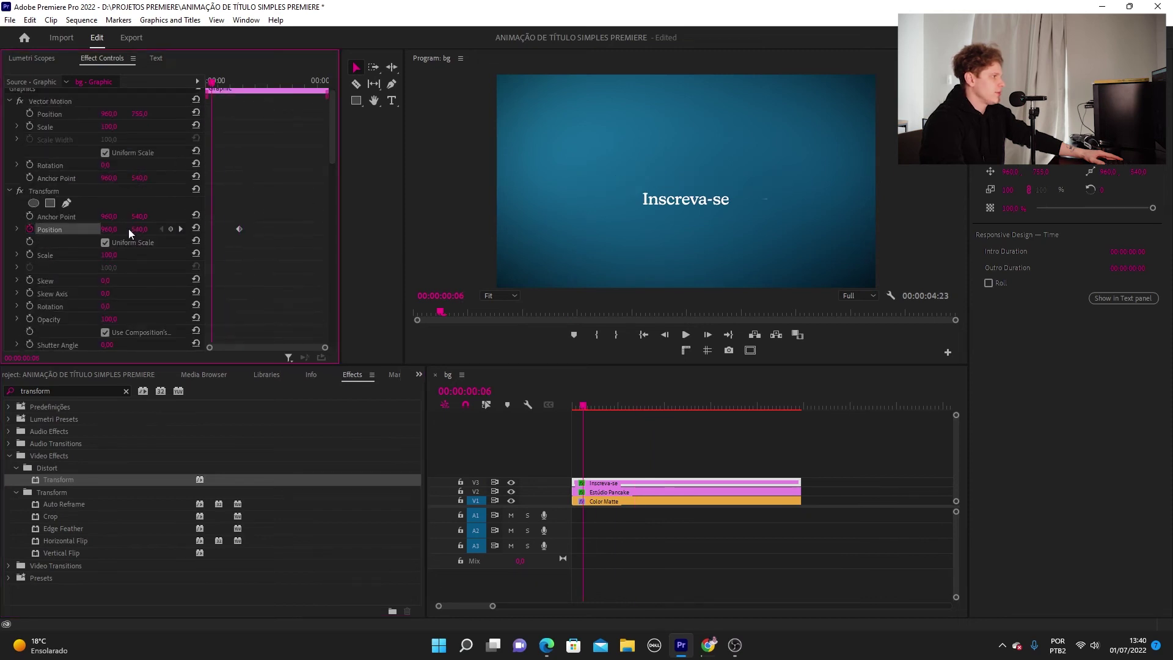
left_click_drag(139, 231, 117, 231)
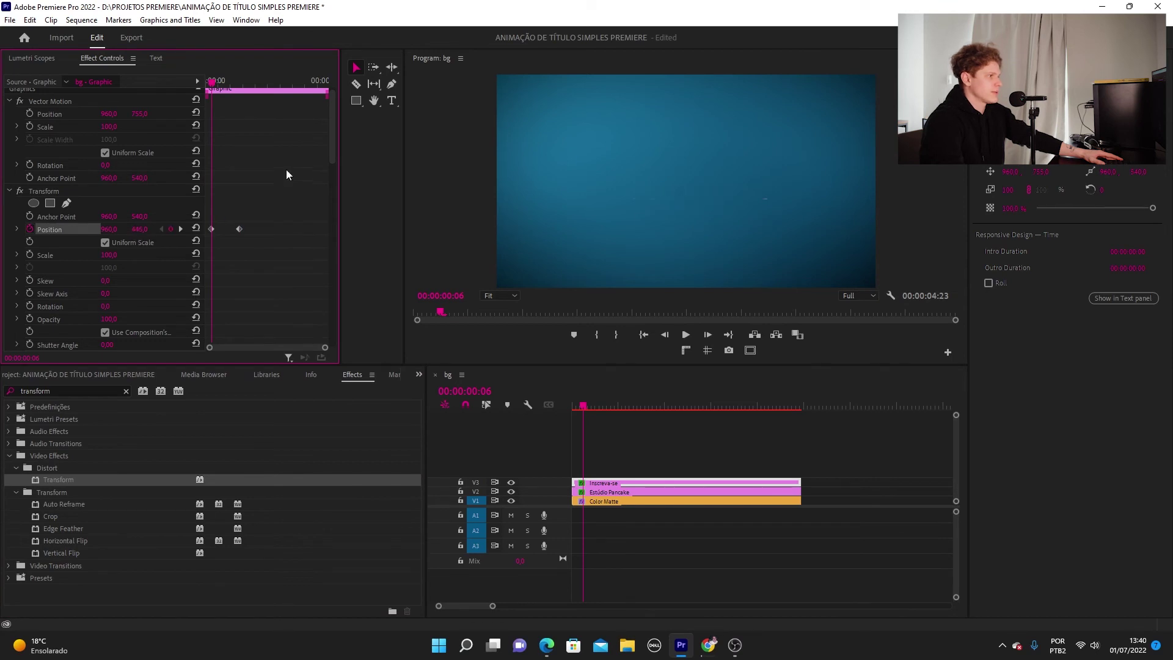
mouse_move(212, 82)
left_mouse_down()
mouse_move(248, 85)
mouse_move(227, 90)
left_mouse_up()
Enlarge the Program monitor preview to 75%
scroll(257, 194, "down", 2)
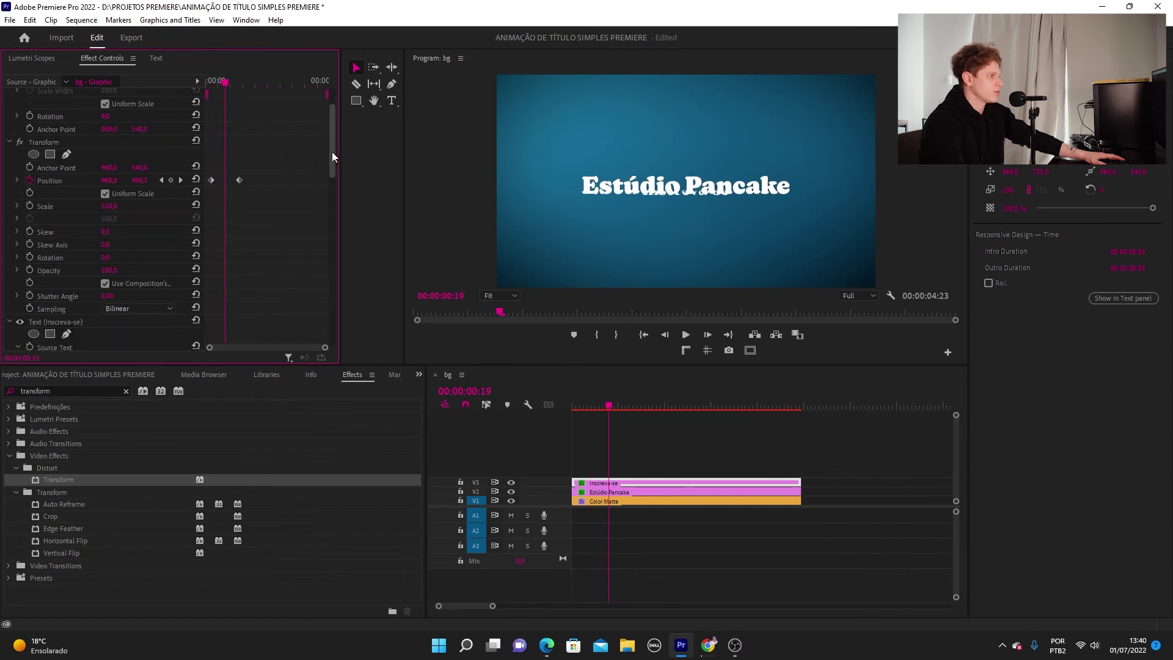
scroll(332, 152, "down", 5)
left_click(506, 296)
left_click(499, 348)
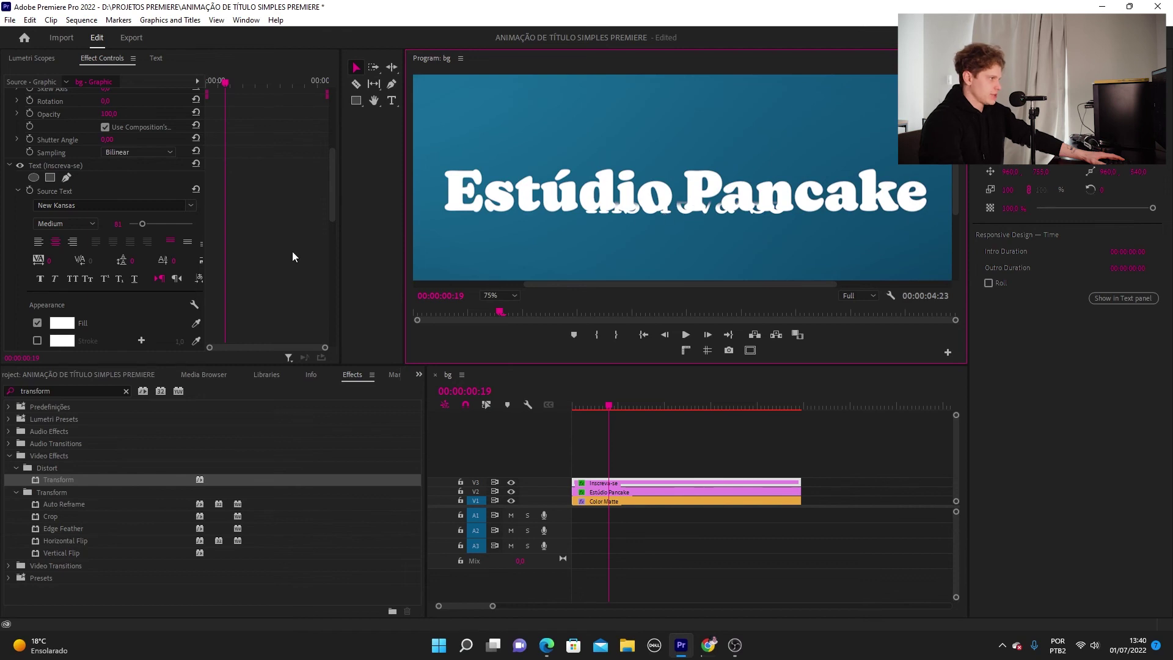
Set the Inscreva-se opacity mask feather to 0, then rewind and play the animation
scroll(232, 241, "down", 4)
scroll(198, 277, "down", 4)
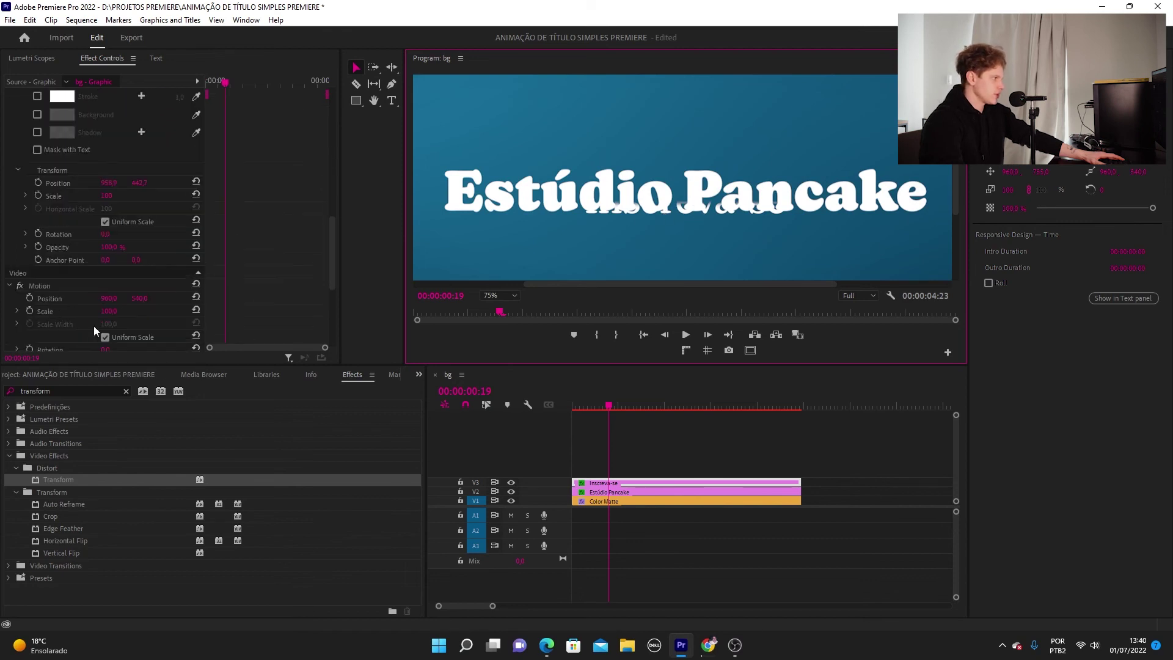
scroll(55, 303, "down", 4)
left_click(49, 280)
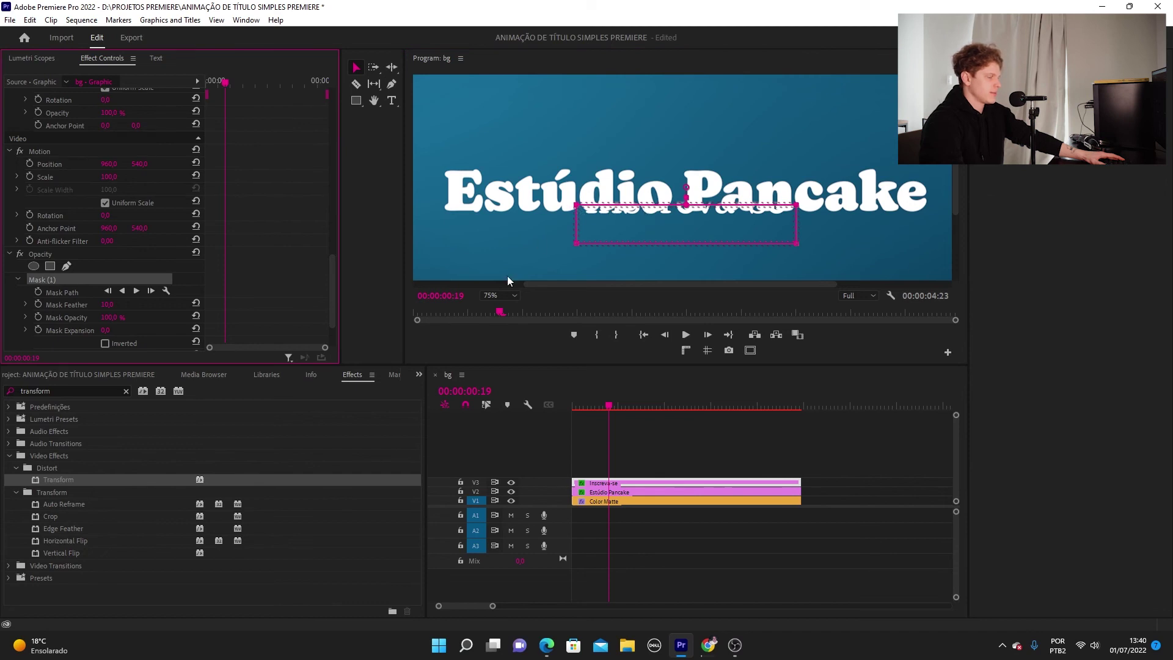
left_click_drag(639, 405, 633, 403)
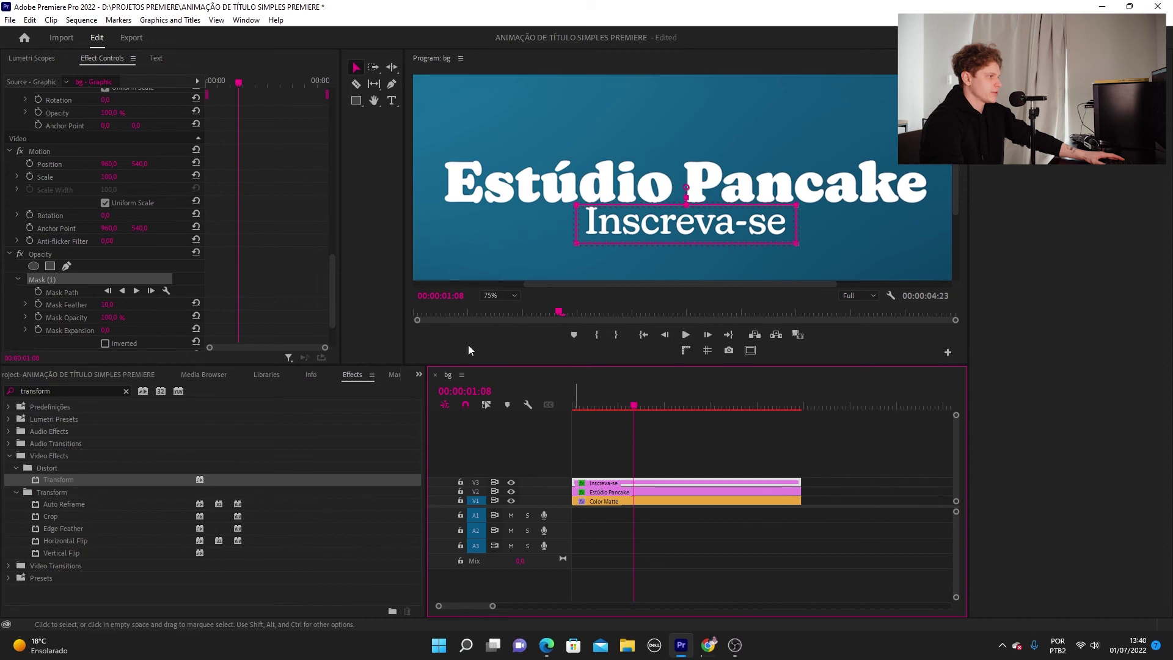
scroll(276, 267, "down", 2)
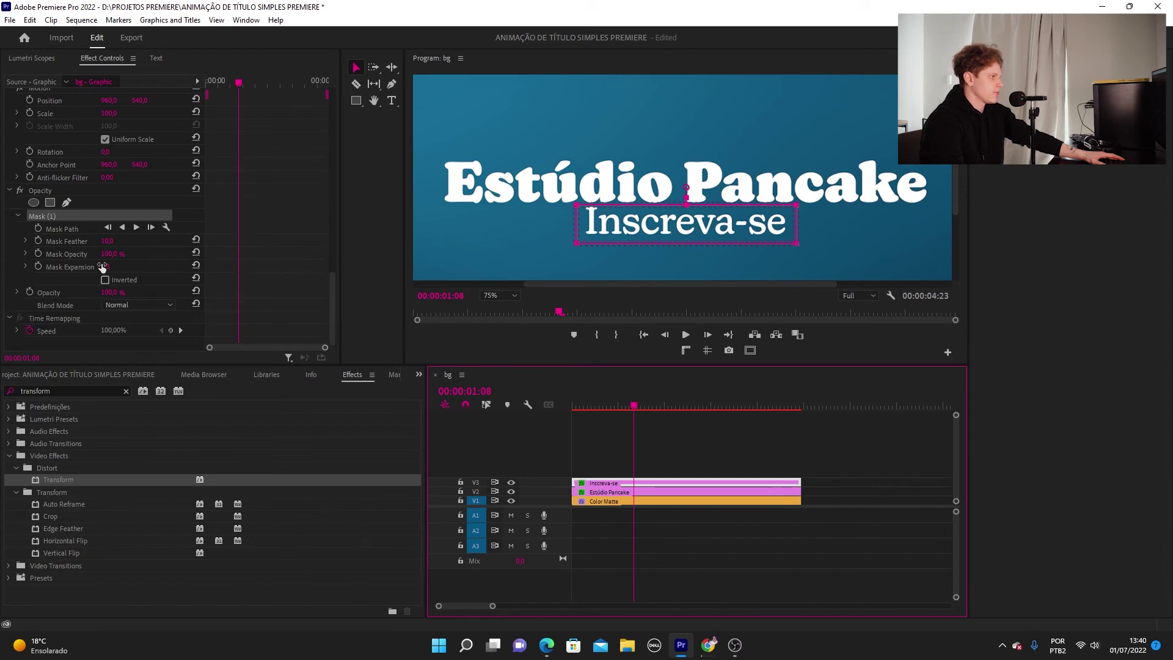
left_click_drag(107, 245, 101, 244)
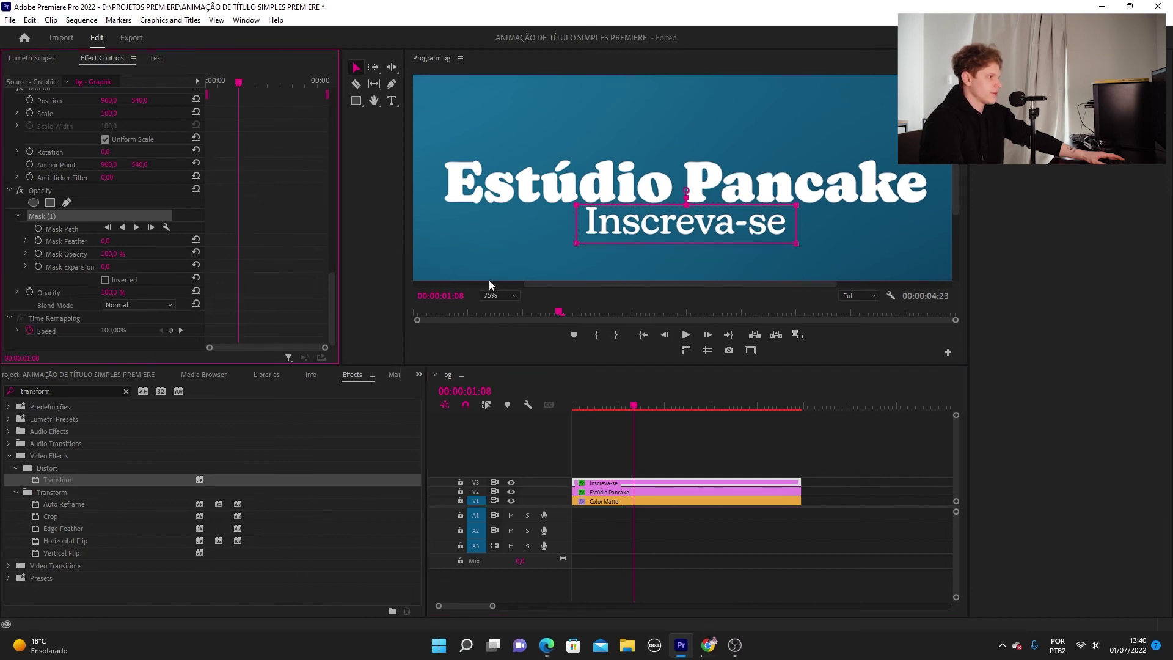
left_click_drag(642, 404, 574, 403)
left_click(629, 446)
key("space")
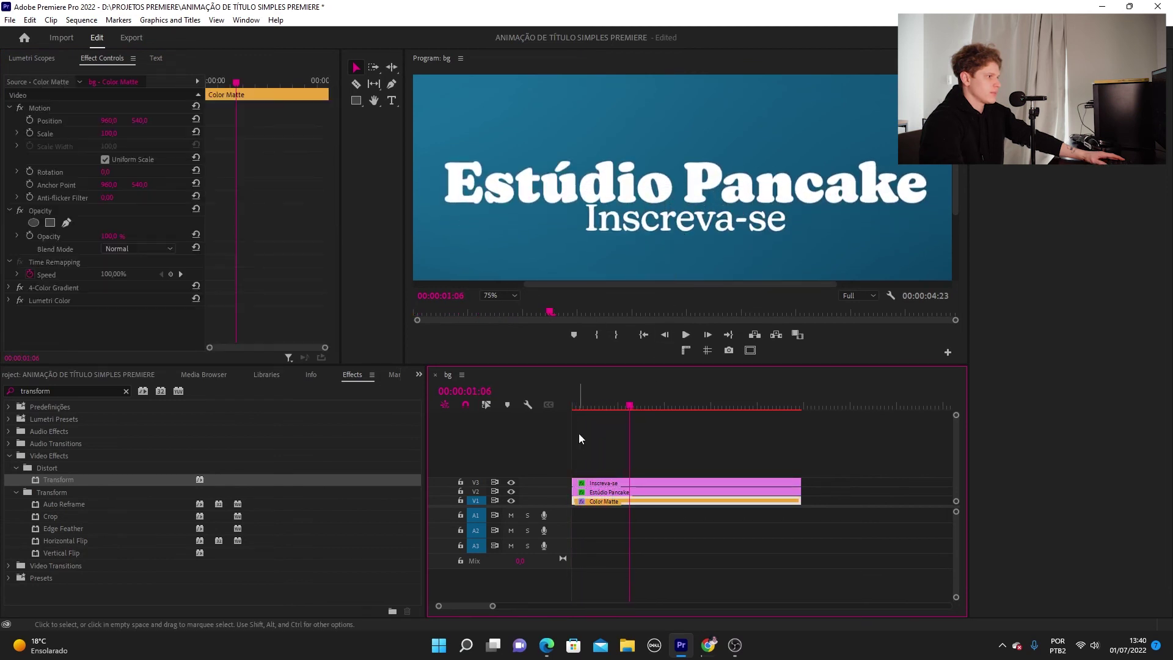
Check the animation timing, then move the Inscreva-se clip about 10 frames later and replay
left_click(605, 406)
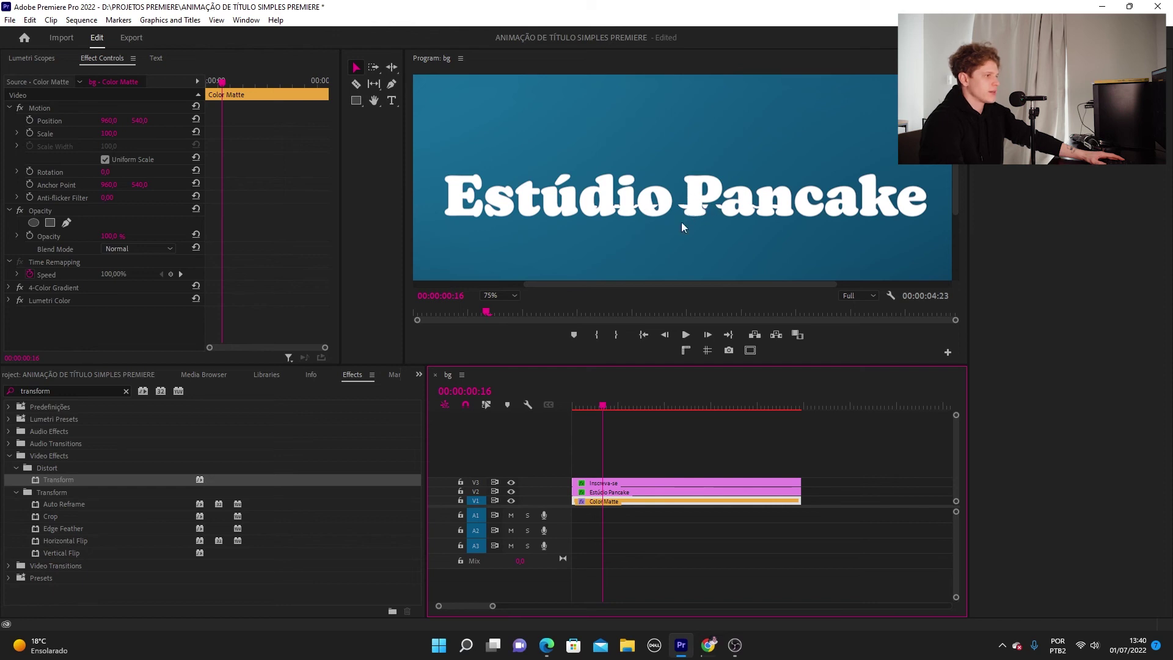
left_click_drag(598, 403, 627, 404)
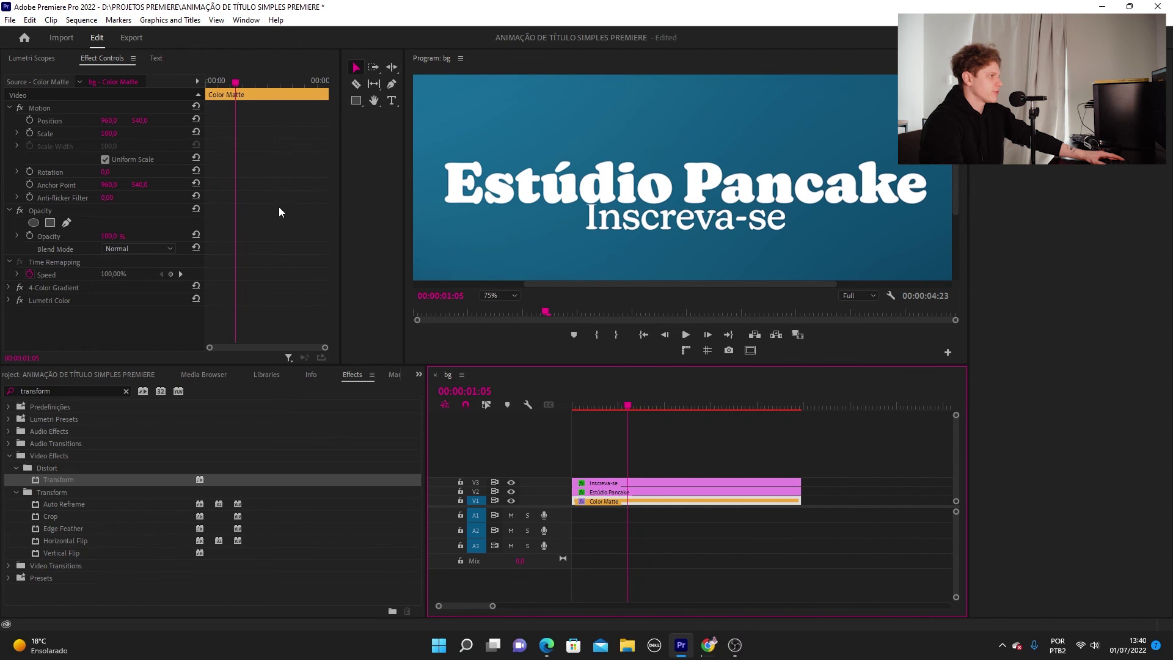
left_click(655, 479)
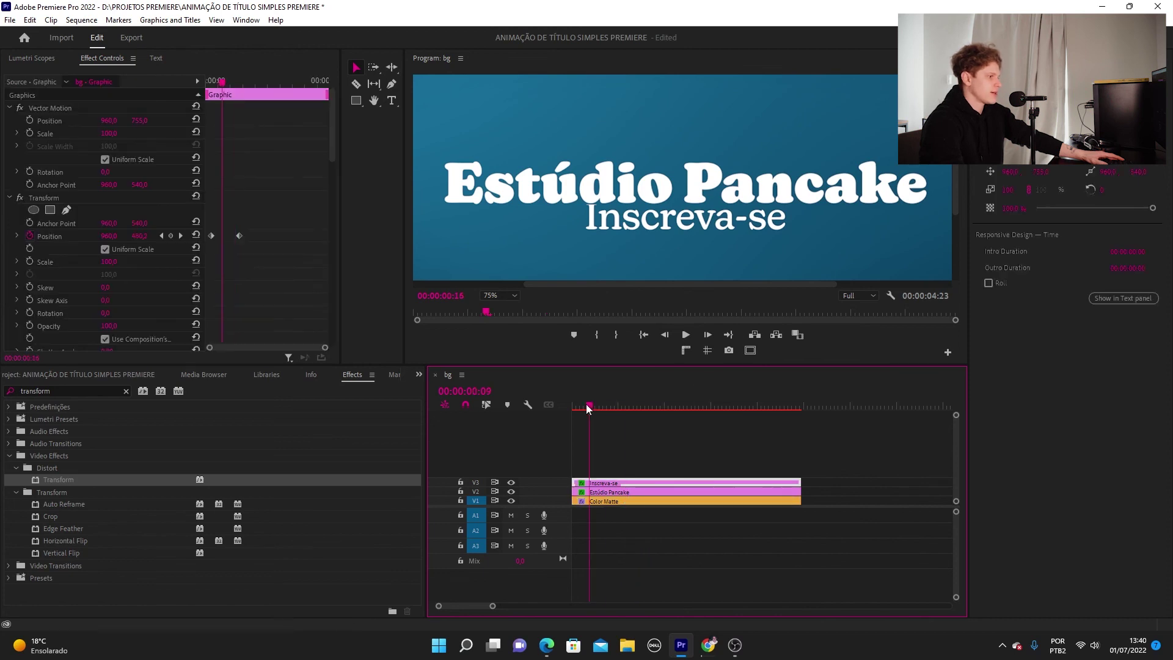
key("Home")
left_click_drag(596, 483, 612, 482)
left_click(610, 454)
key("space")
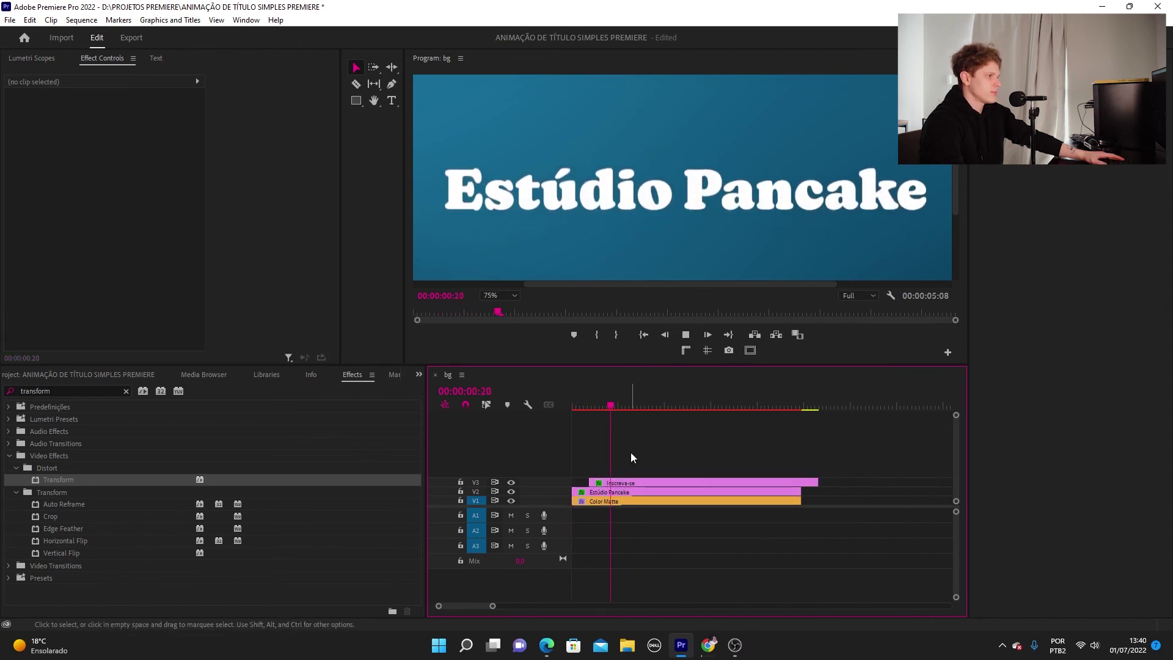
key("space")
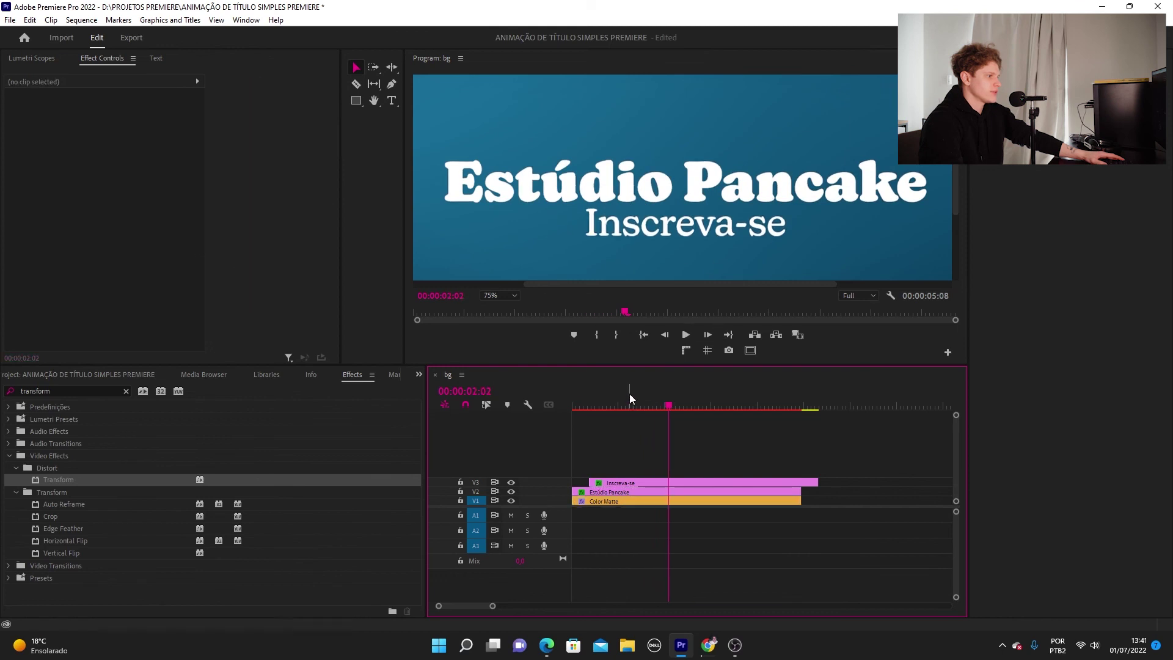
Nudge the Inscreva-se clip slightly earlier, replay, and select it to show its effects
key("Home")
left_click(617, 450)
key("space")
key("space")
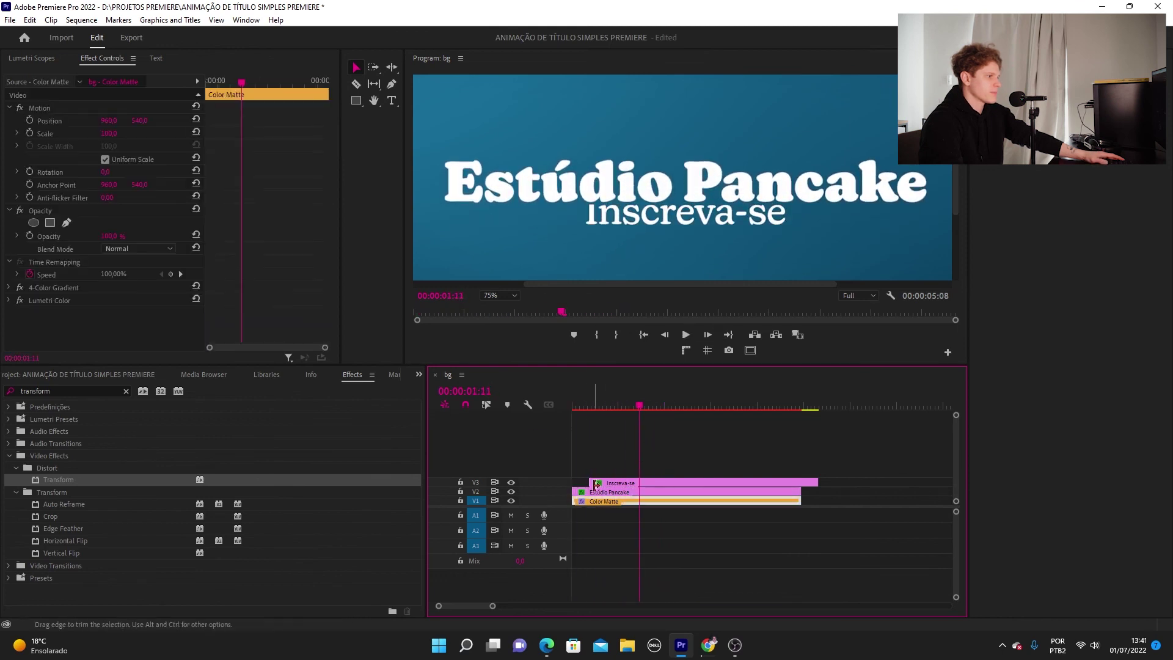
left_click_drag(620, 483, 612, 483)
left_click(621, 440)
key("Home")
key("space")
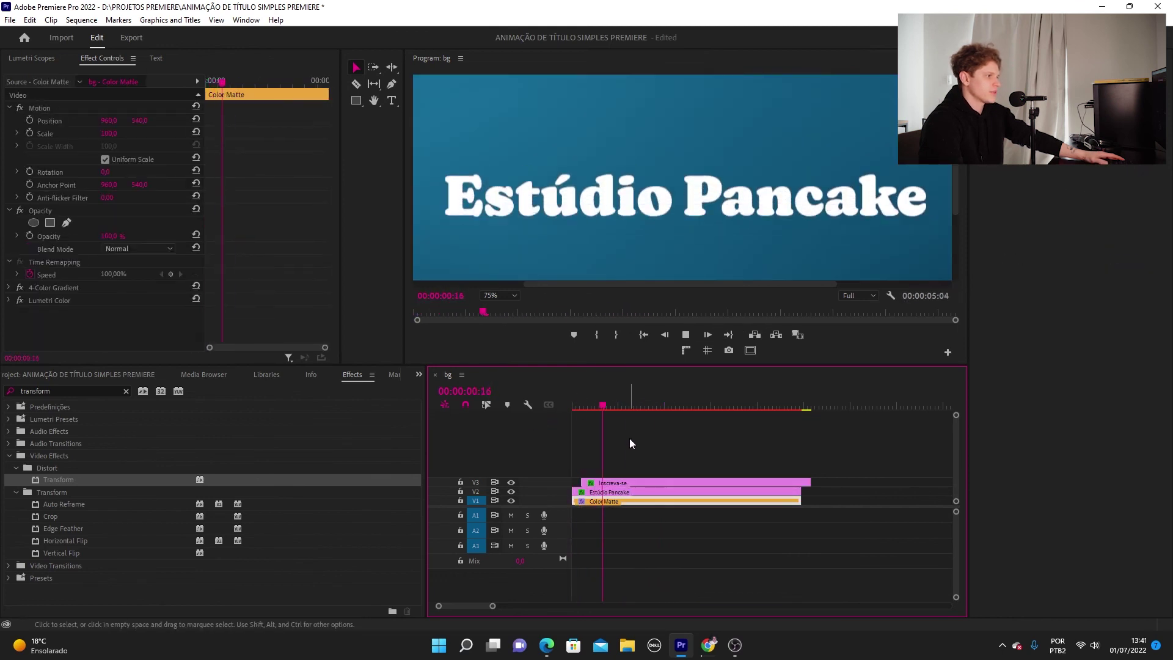
key("space")
left_click(635, 482)
scroll(237, 257, "down", 2)
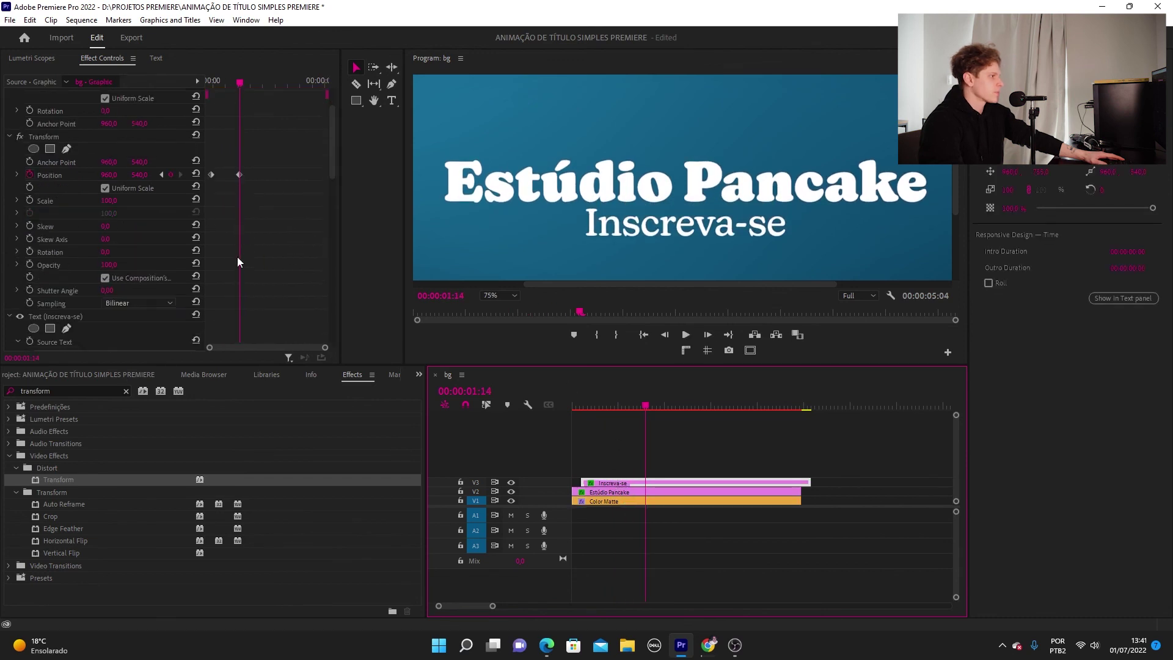
Apply Ease Out temporal interpolation to both Inscreva-se Position keyframes
left_click(17, 174)
right_click(238, 175)
mouse_move(297, 280)
left_click(412, 367)
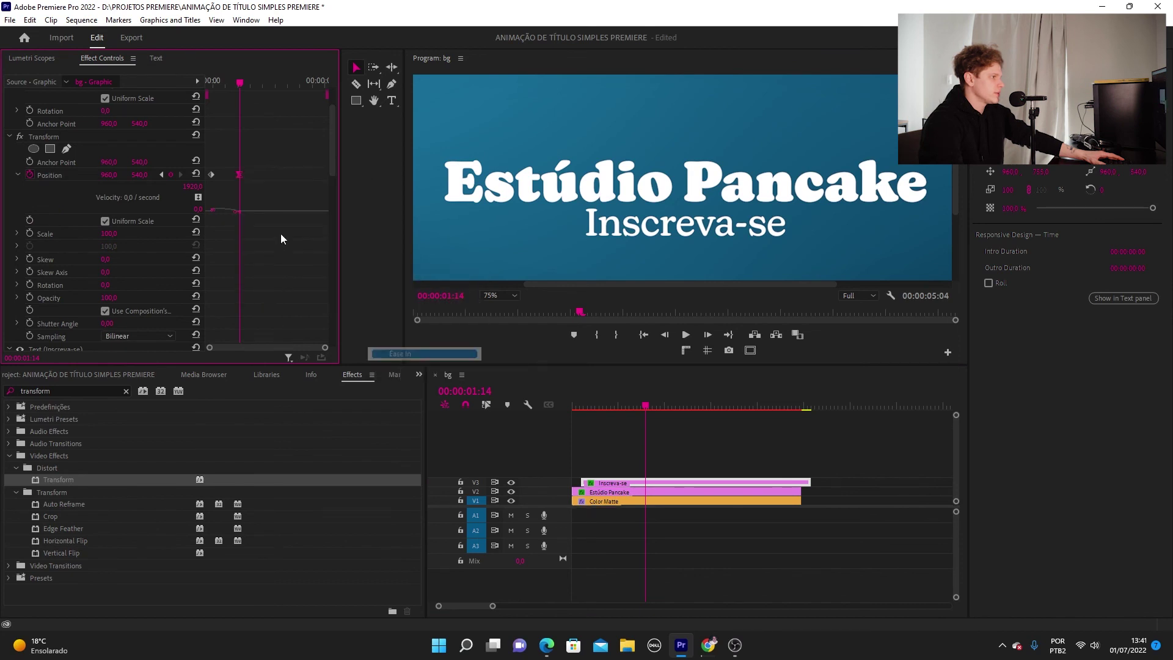
right_click(211, 175)
mouse_move(278, 279)
left_click(409, 367)
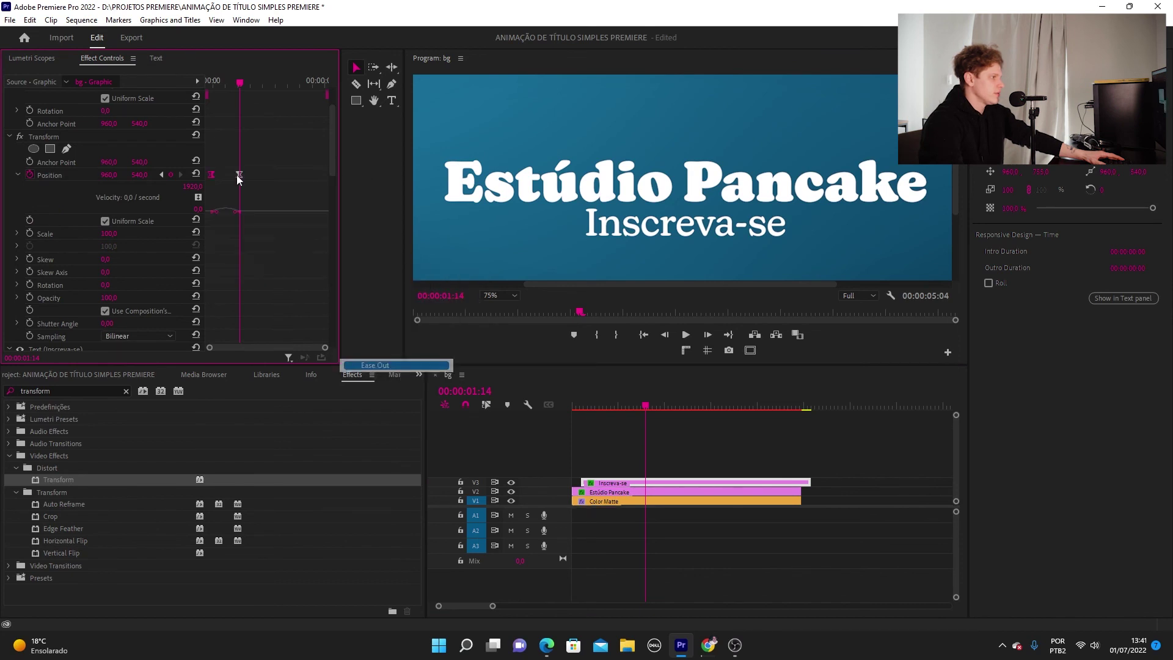
left_click(20, 174)
left_click(20, 173)
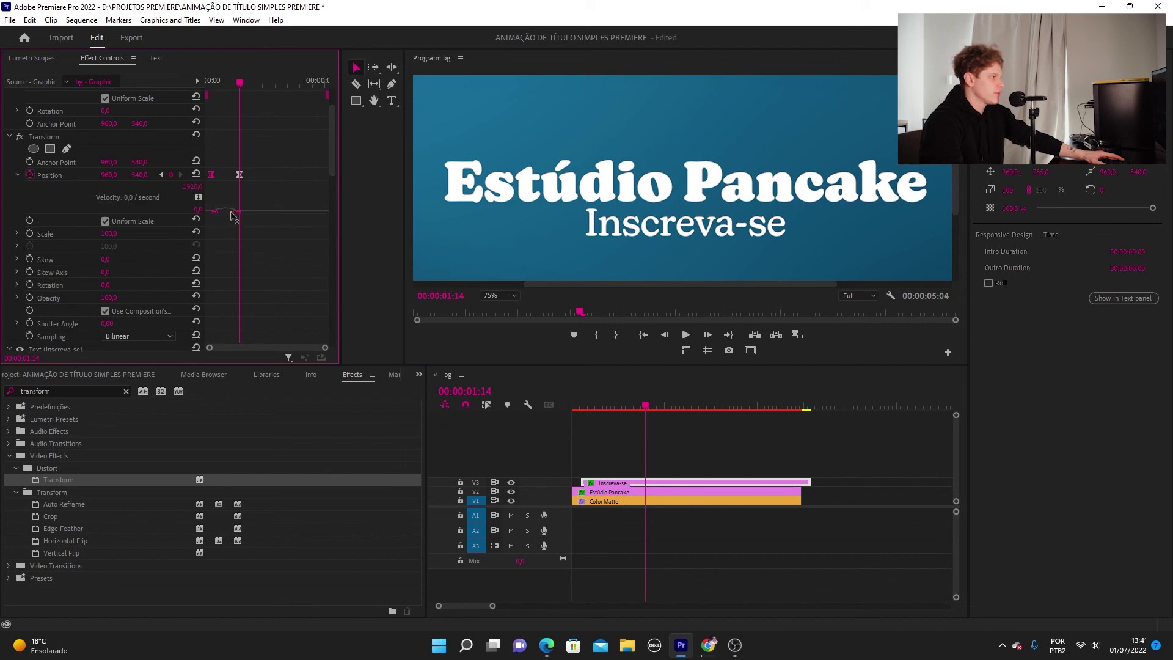
Stretch the second Position keyframe's velocity handle for a smoother landing, then replay
key("Home")
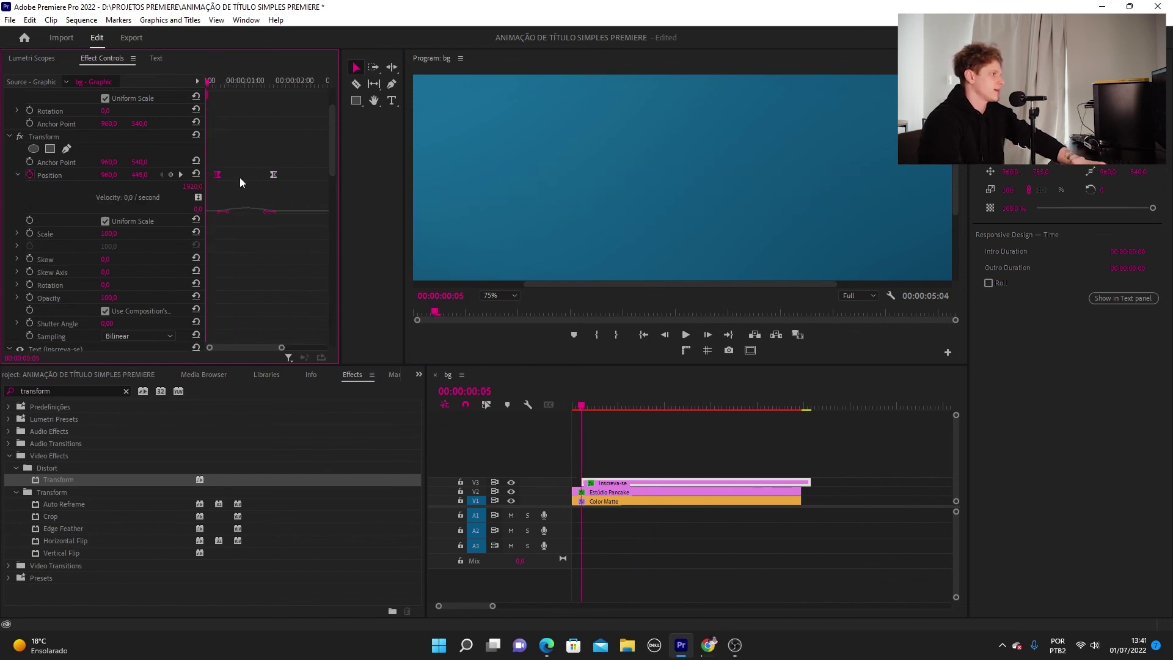
left_click(242, 81)
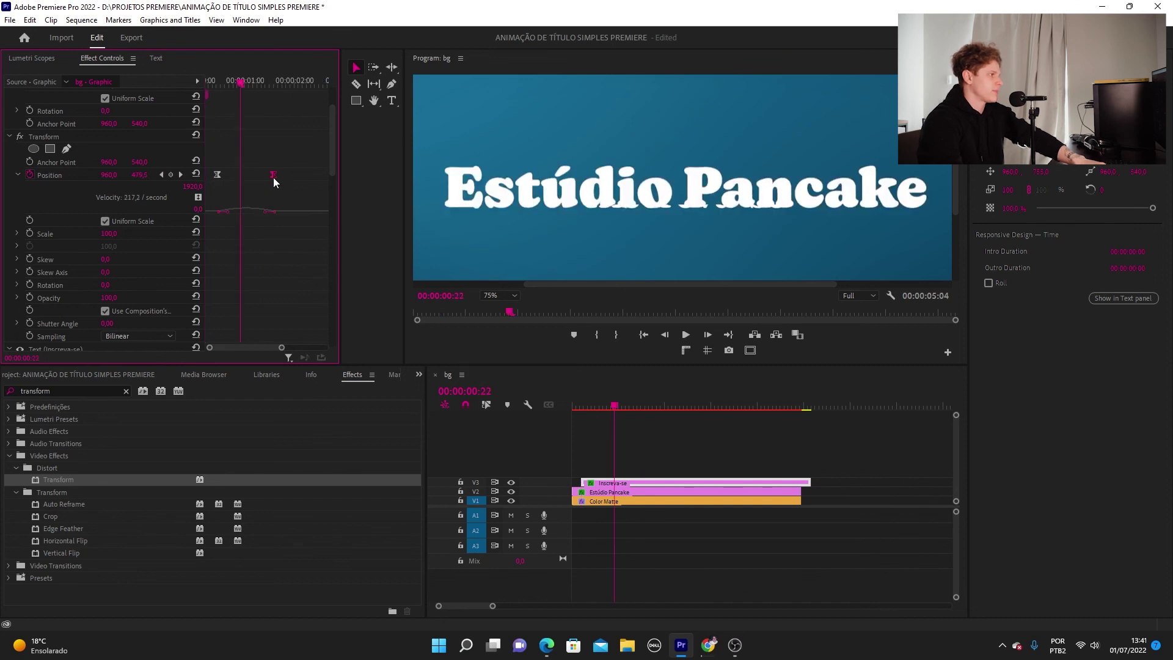
left_click(272, 175)
left_click_drag(272, 212, 247, 211)
key("Home")
key("space")
Undo recent changes to the Inscreva-se clip and replay the animation from the start
left_click(620, 434)
key("ctrl+z")
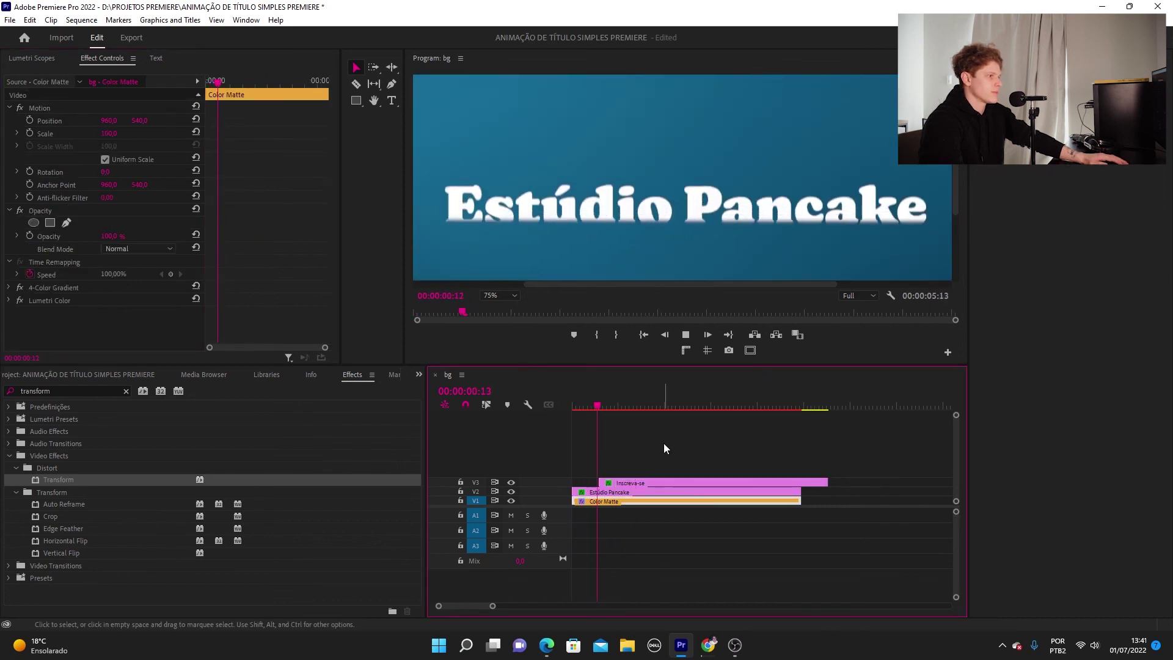
key("space")
left_click(629, 479)
key("ctrl+z")
key("Home")
key("space")
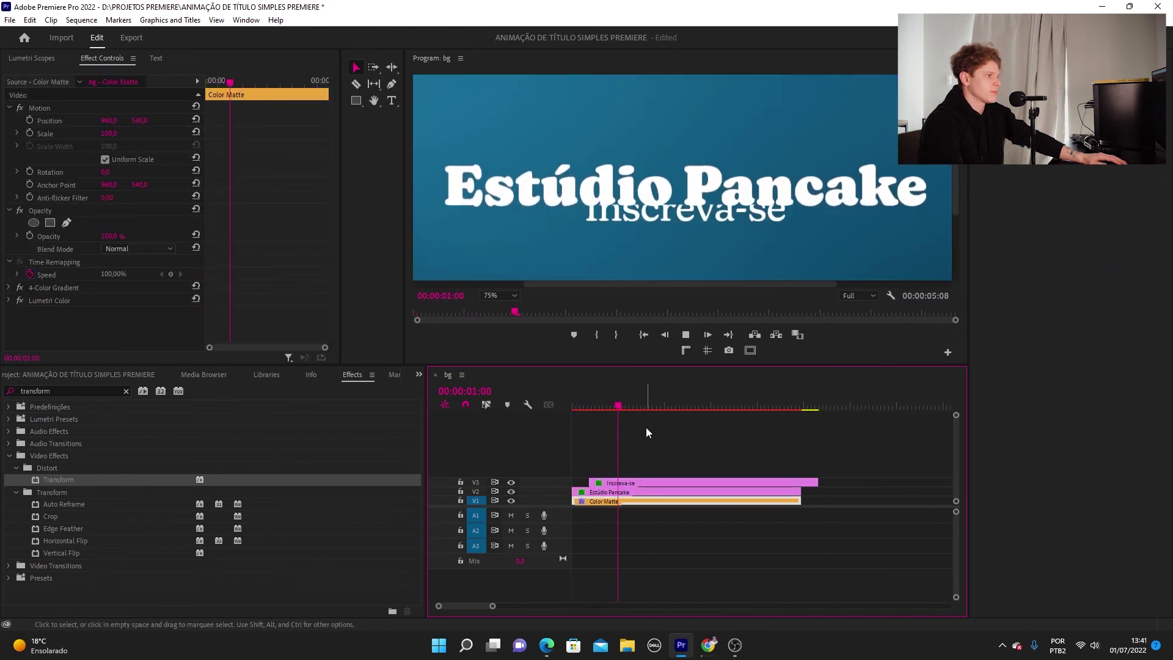
Set the Inscreva-se Transform Shutter Angle to 107
left_click(507, 295)
left_click(703, 482)
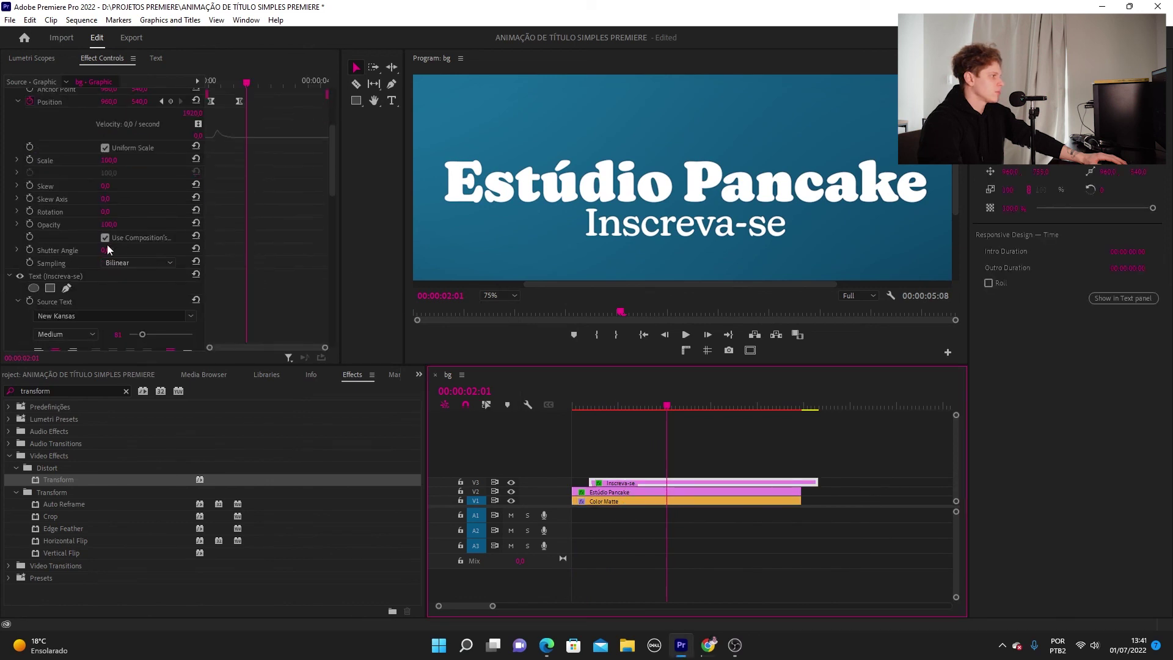
scroll(110, 247, "down", 3)
left_click(108, 190)
type("107")
key("Return")
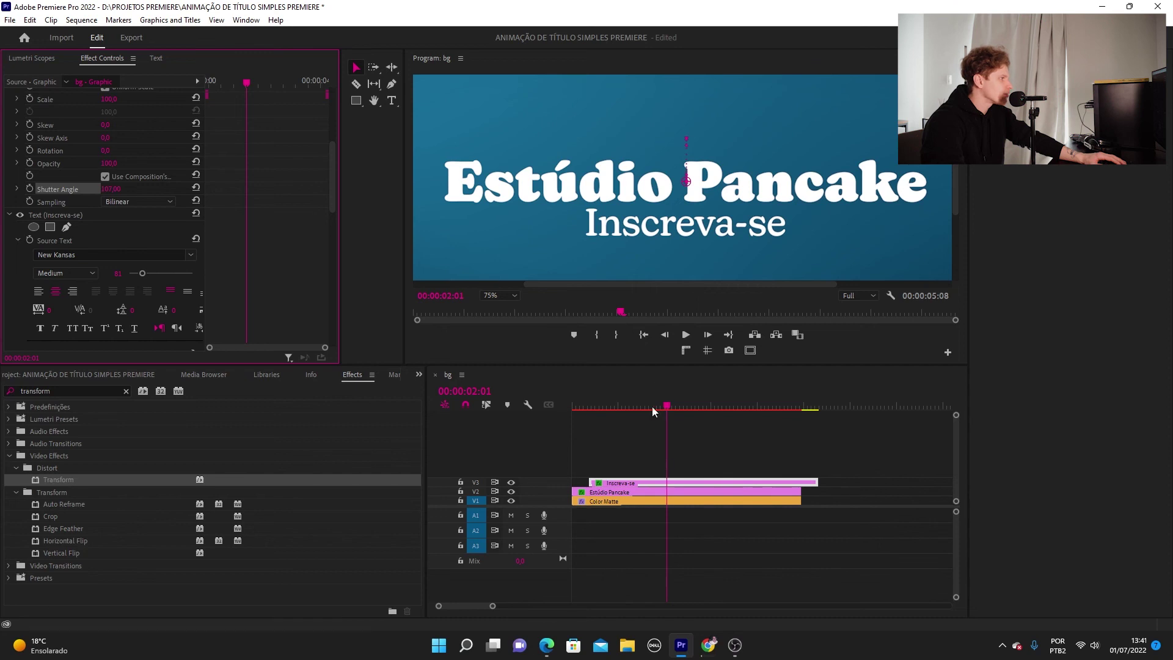
Replay the motion-blurred animation from the start and set the Program monitor zoom to Fit
left_click(668, 446)
key("Home")
key("space")
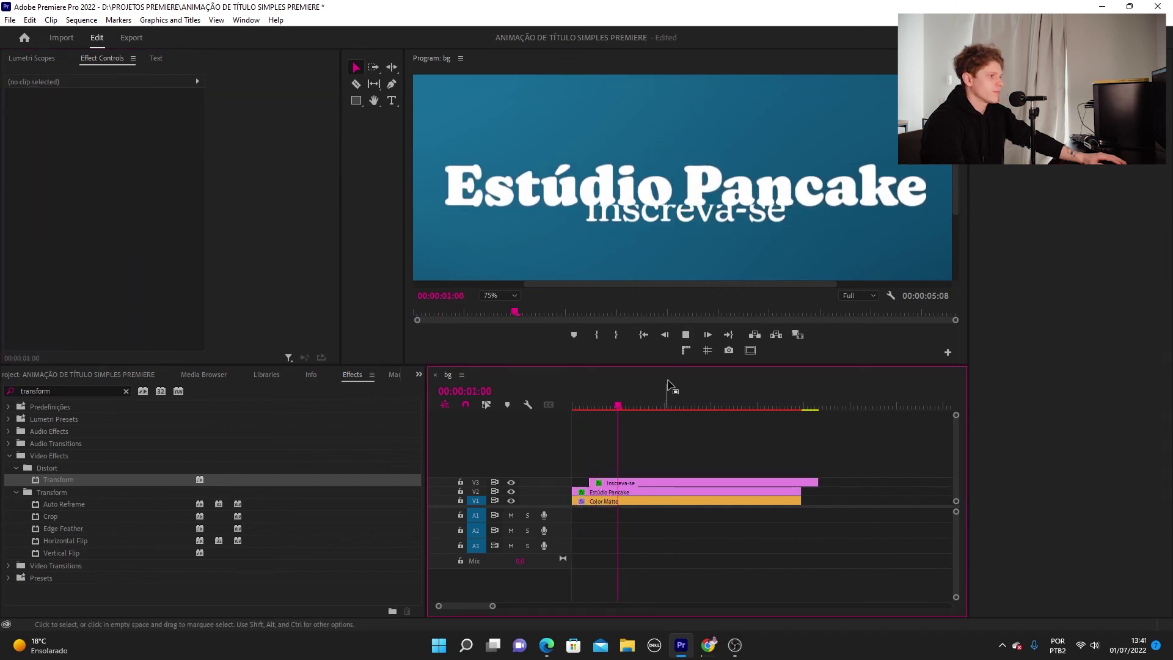
left_click(499, 295)
left_click(498, 309)
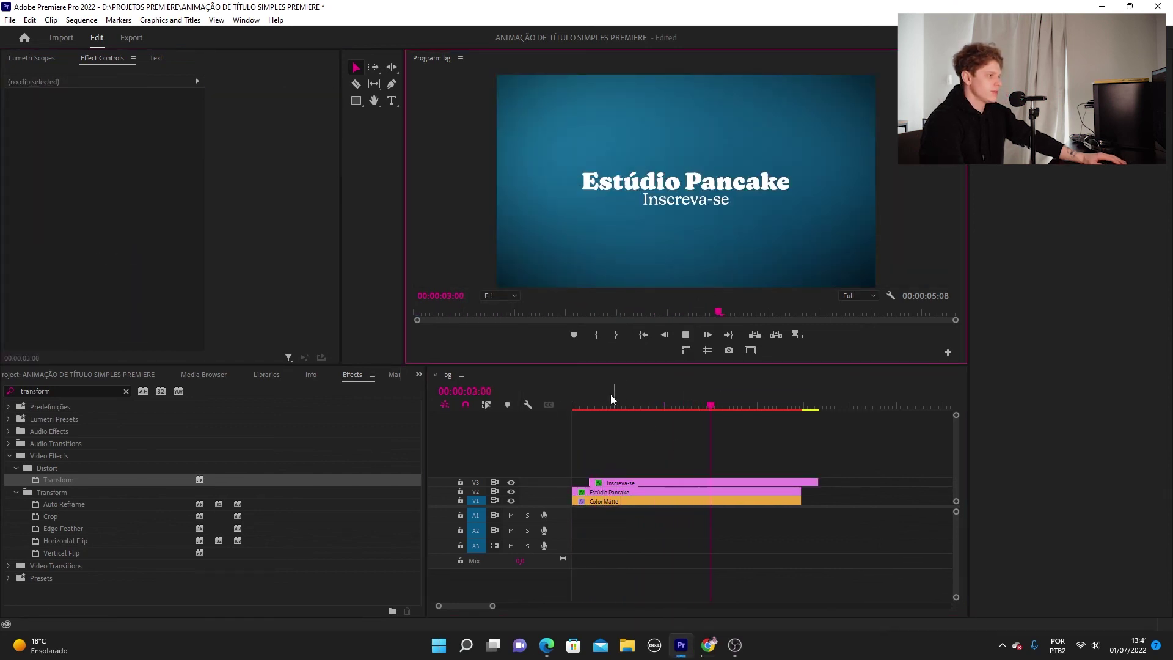
left_click(637, 421)
key("Home")
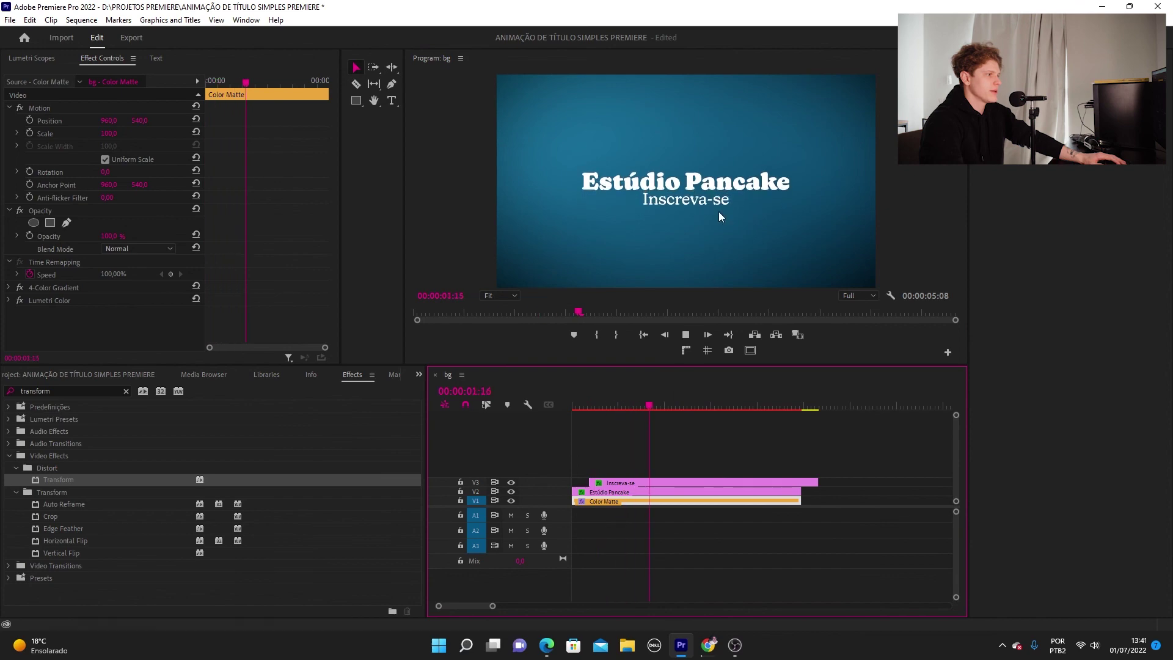